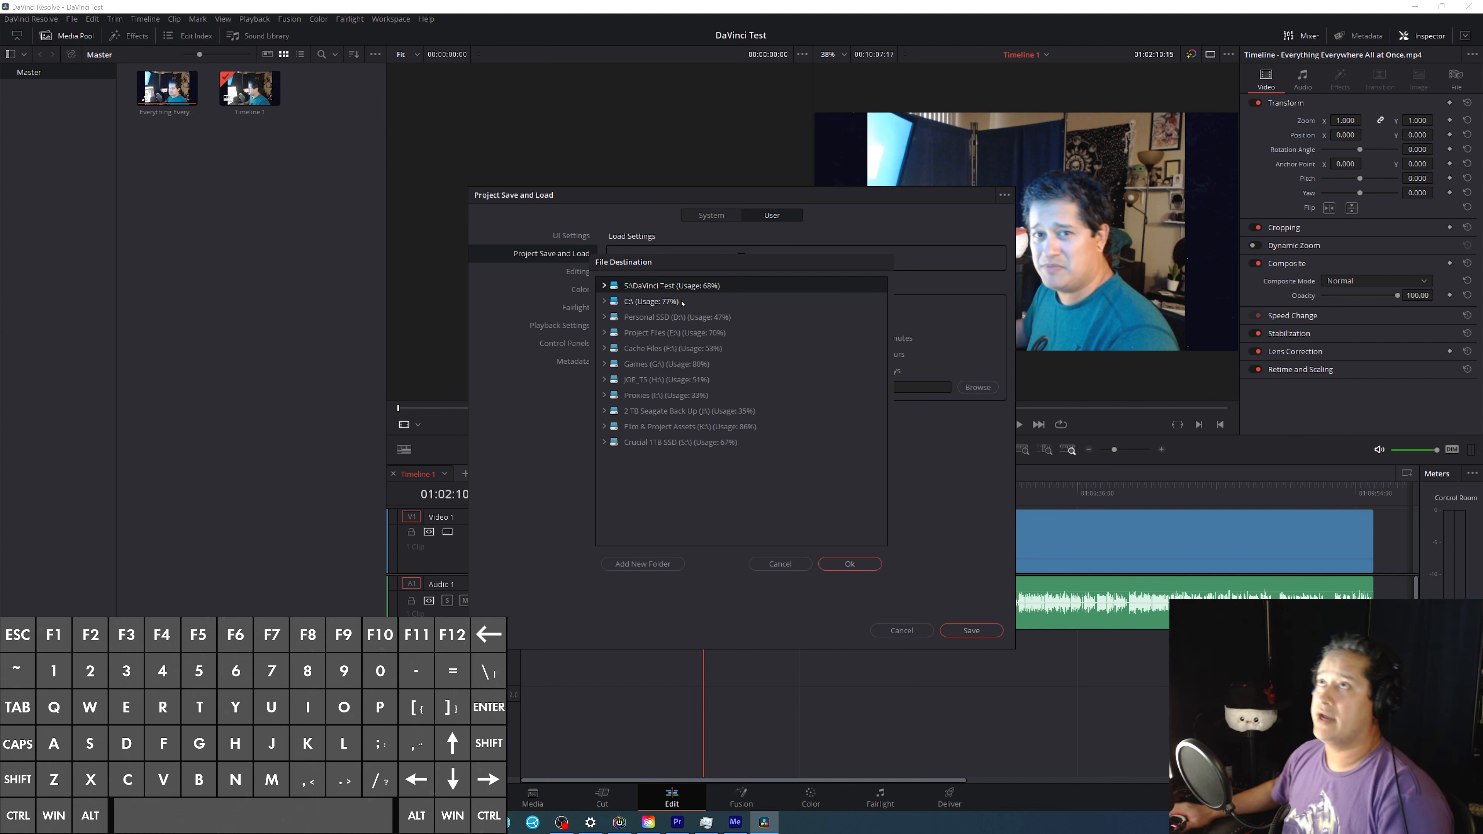
Step: Confirm S:\DaVinci Test as the file destination and move the timeline playhead back to about 01:03:50
left_click(850, 564)
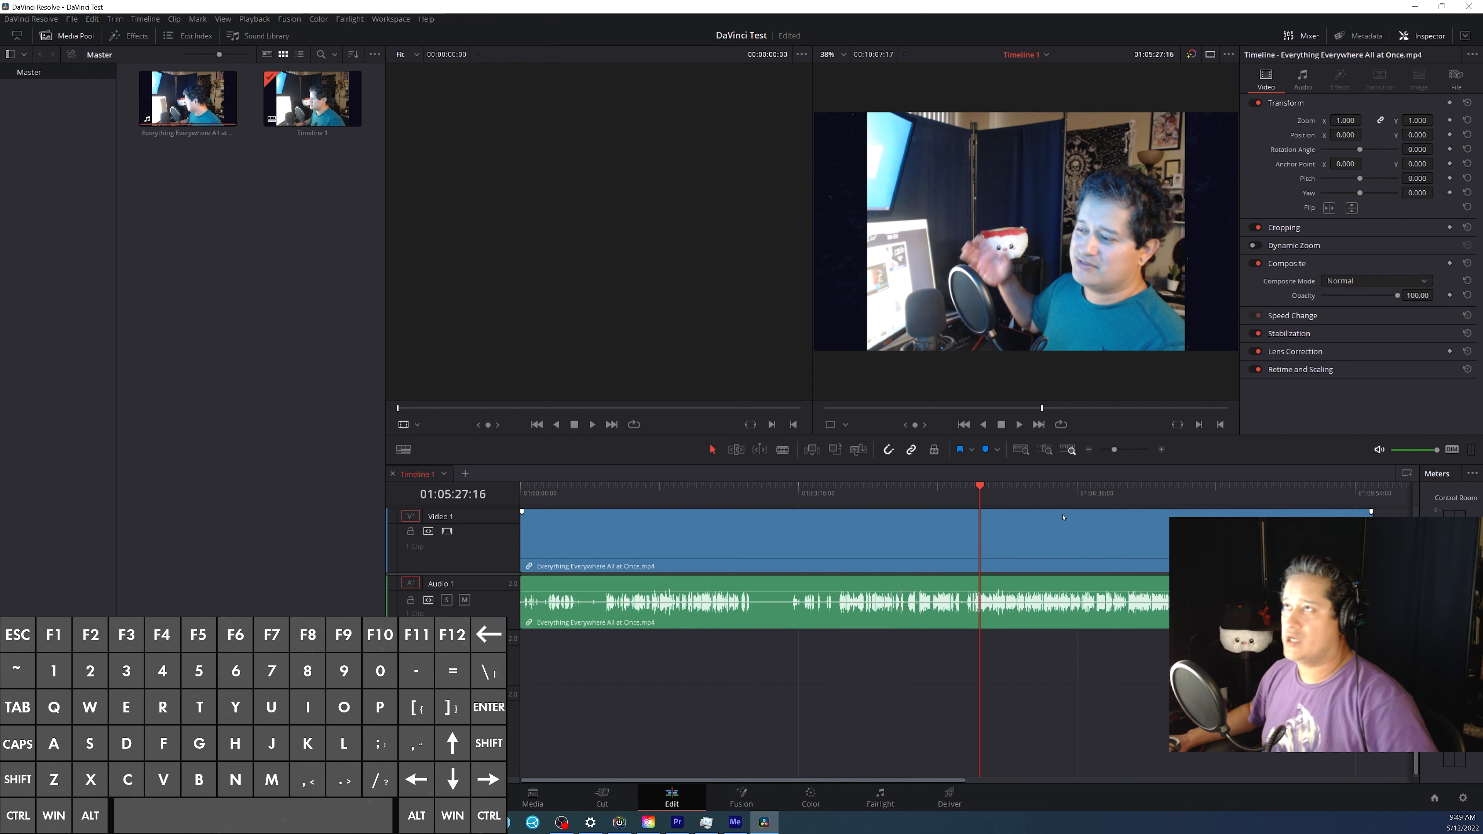
left_click_drag(980, 493, 845, 492)
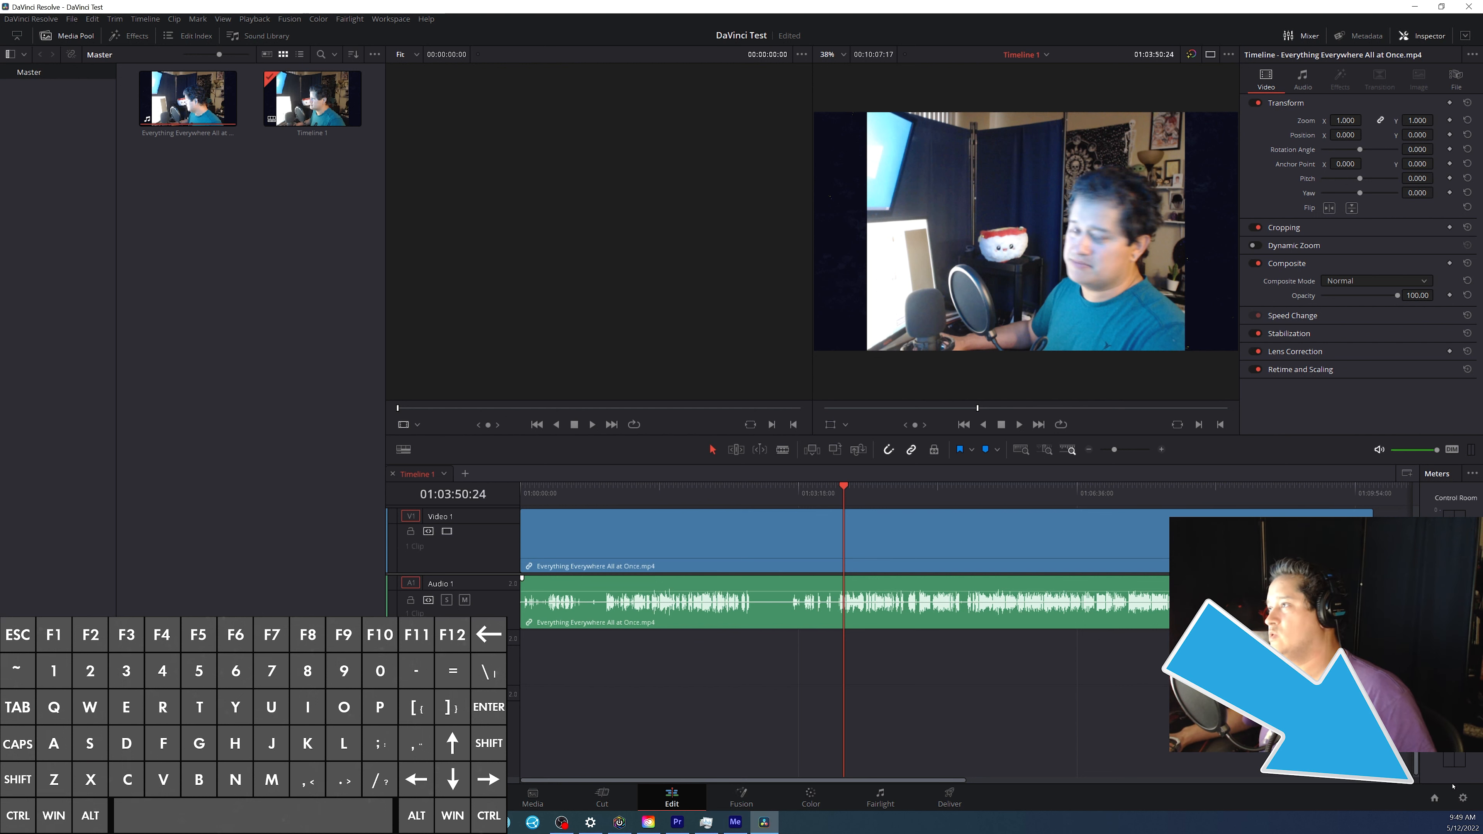
Step: In the project's master settings, set the proxy media resolution to Half and the proxy media format to DNxHR 444
left_click(1463, 798)
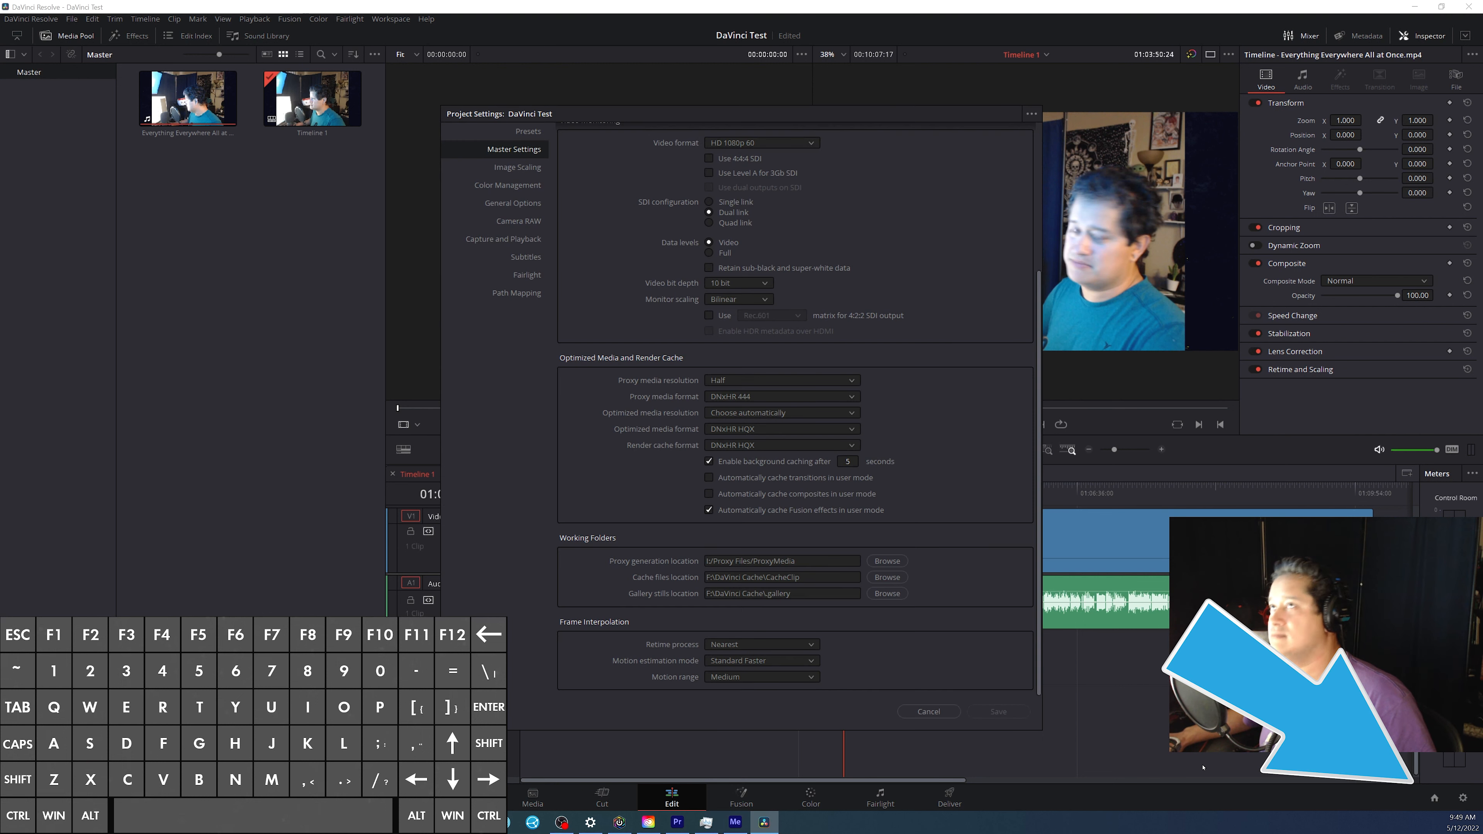
scroll(1063, 386, "up", 5)
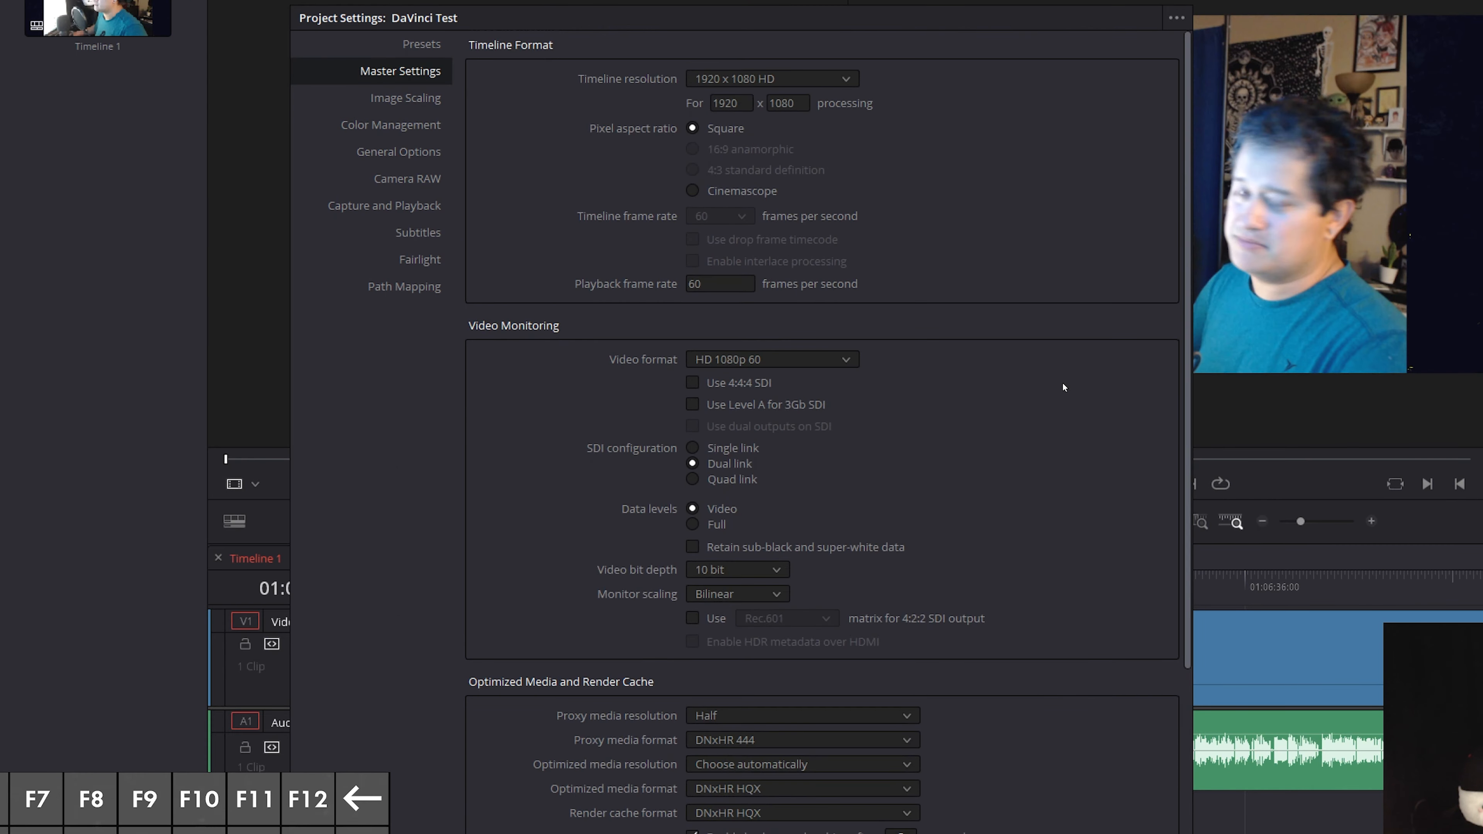
scroll(1051, 409, "down", 5)
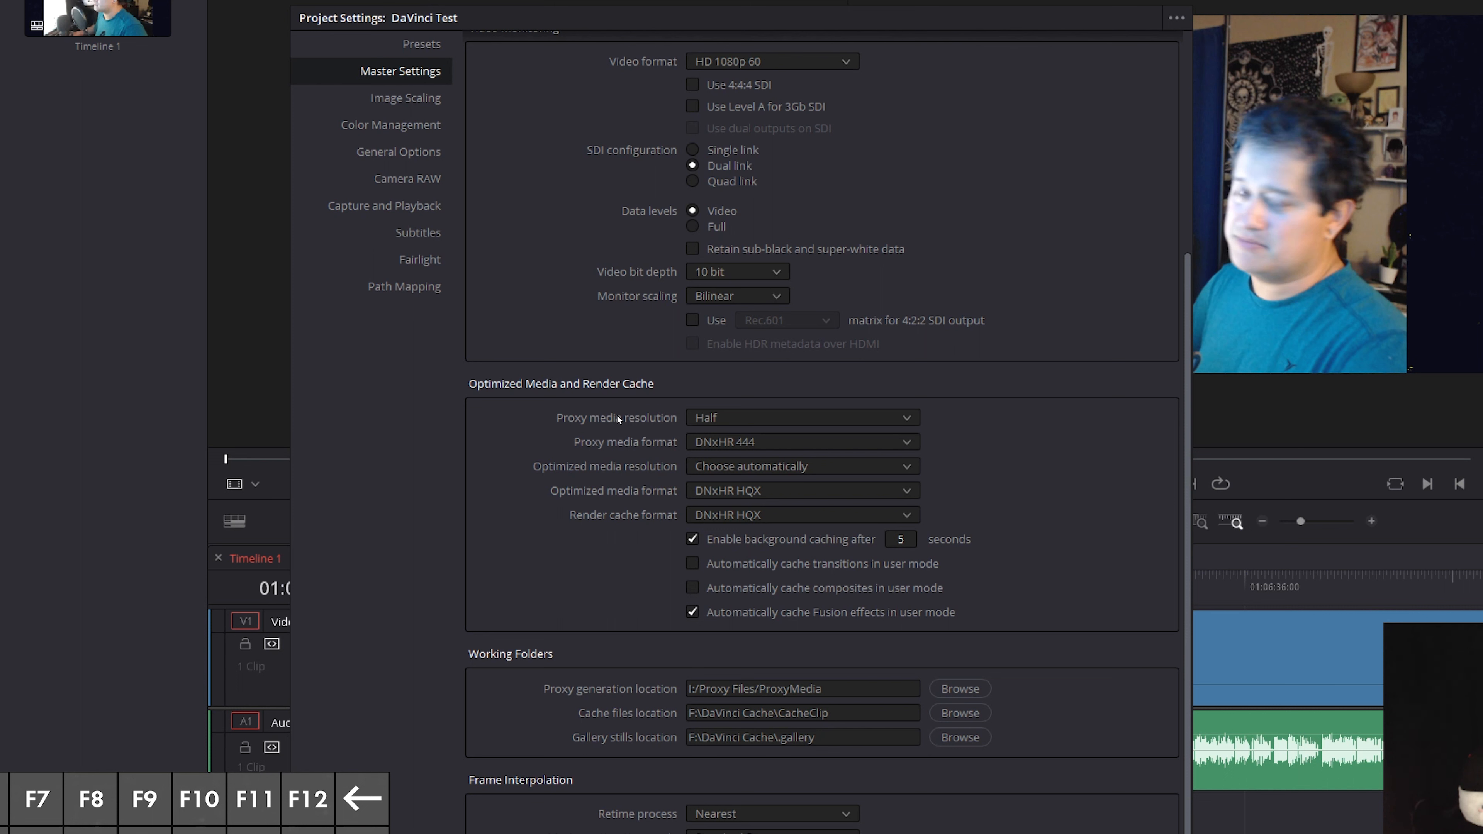
left_click(871, 419)
left_click(732, 454)
left_click(897, 446)
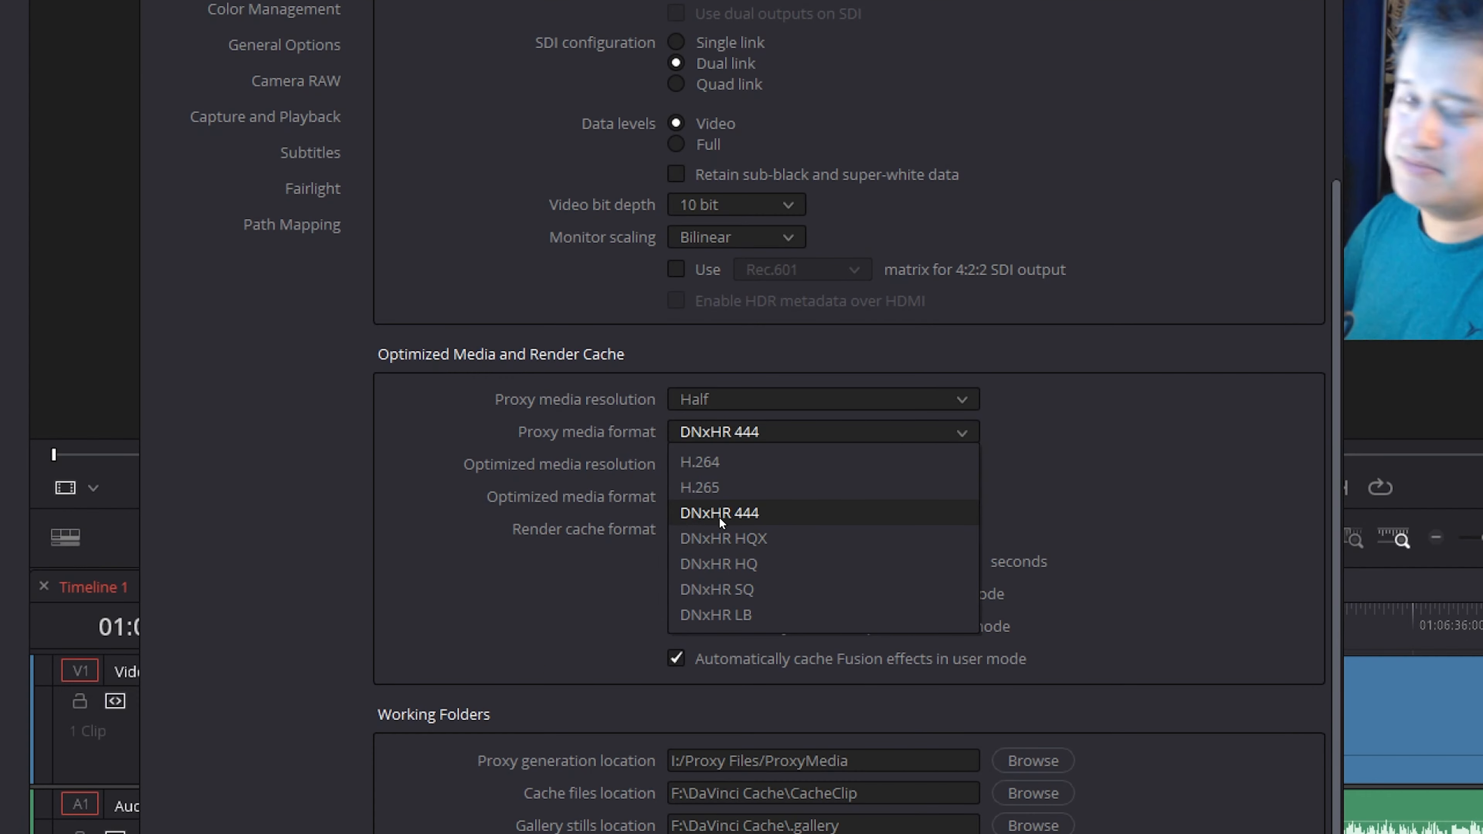
left_click(764, 514)
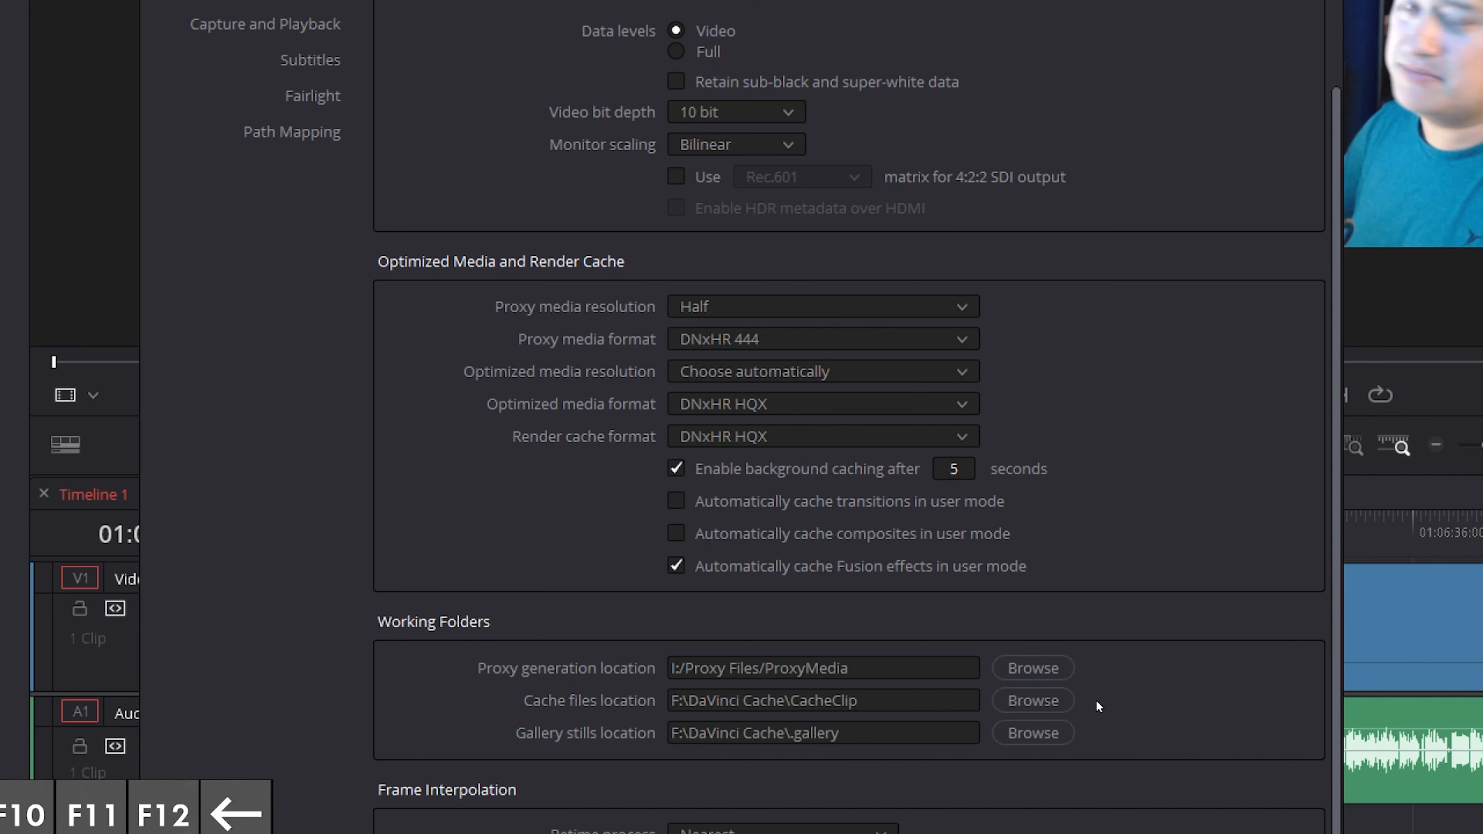
Step: Set the proxy generation location to the Proxy Files folder on the Proxies (I:) drive
left_click(1033, 668)
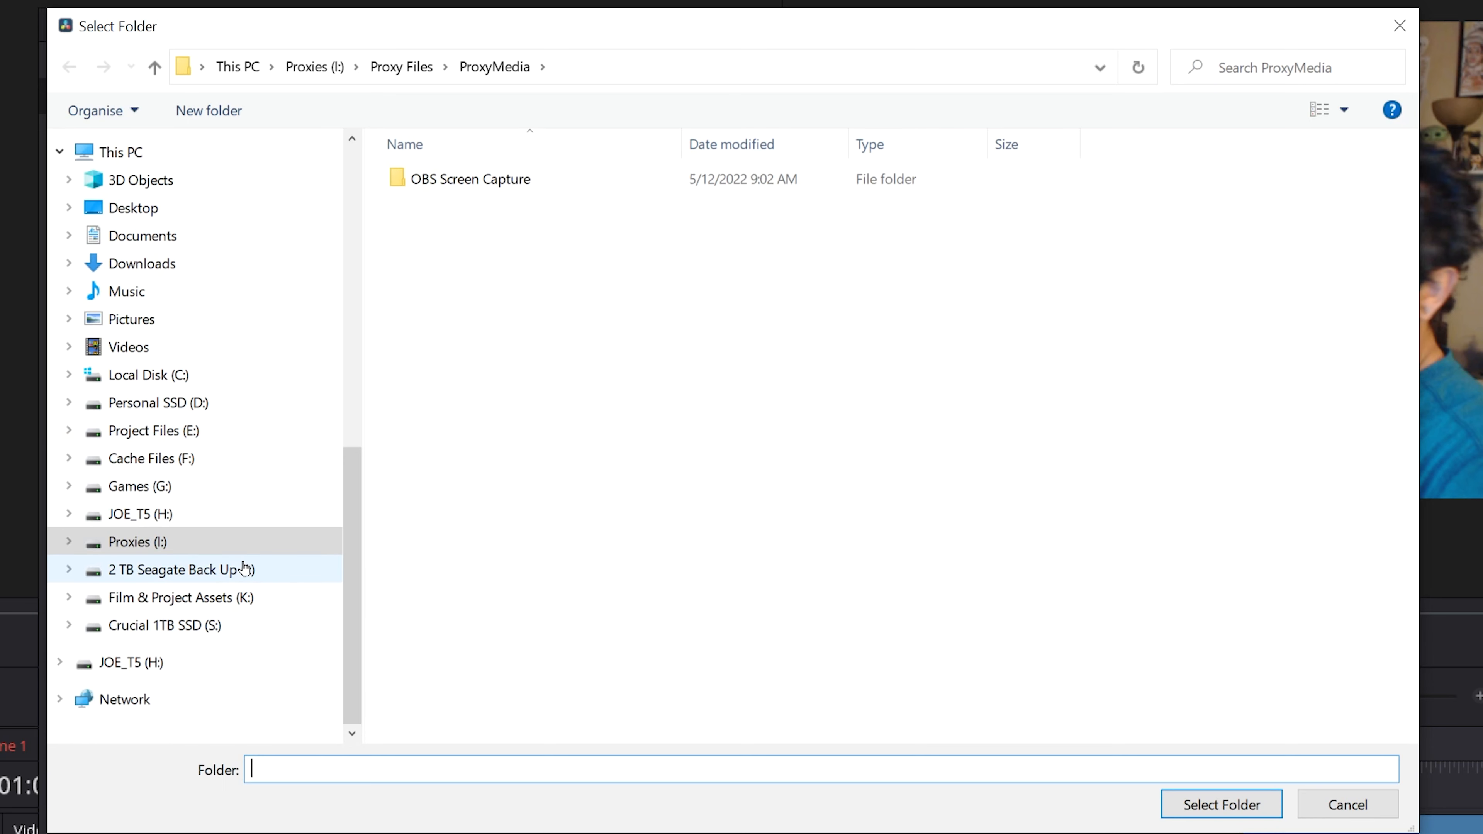
left_click(129, 549)
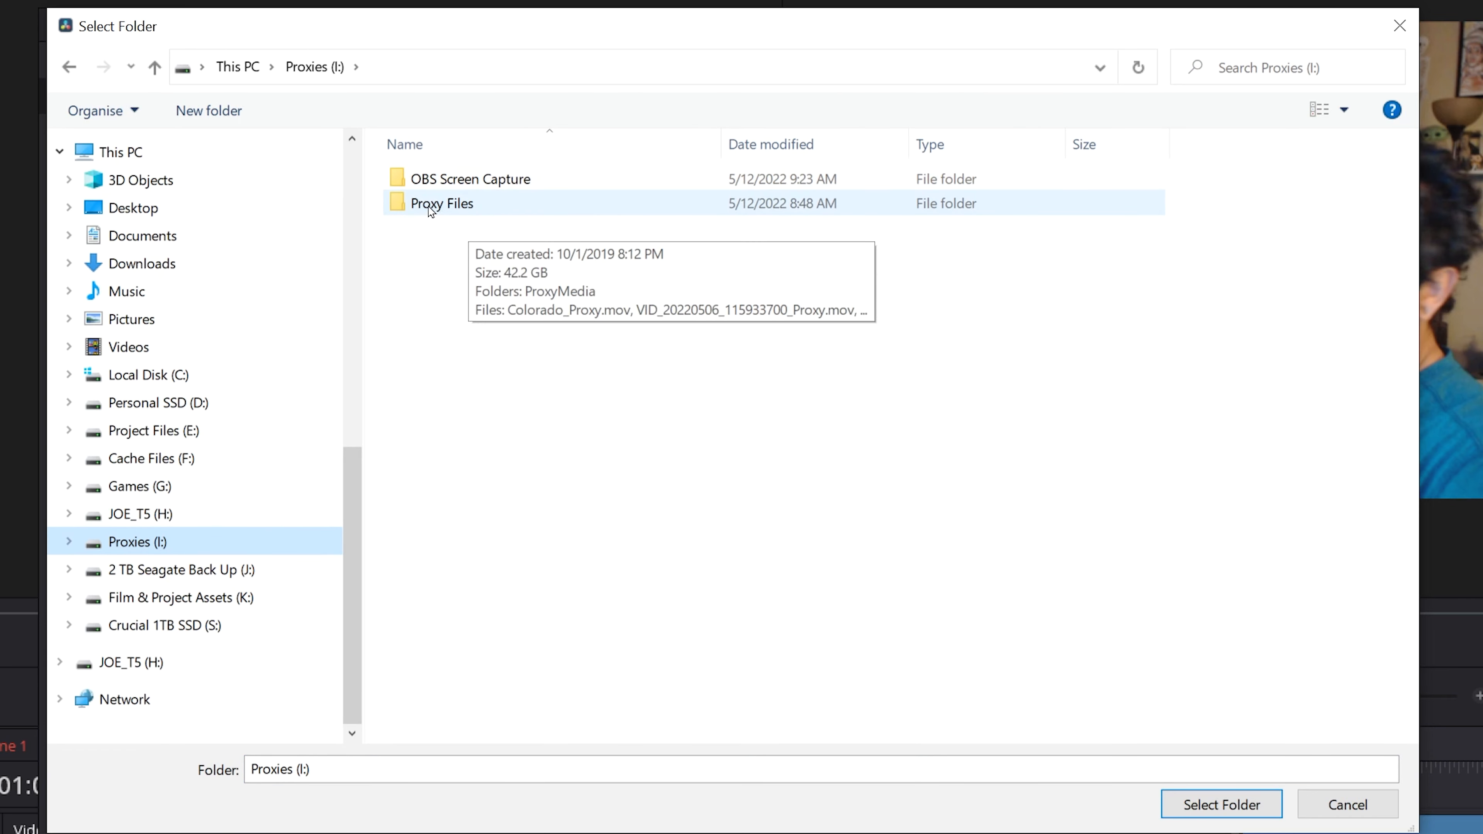
left_click(455, 213)
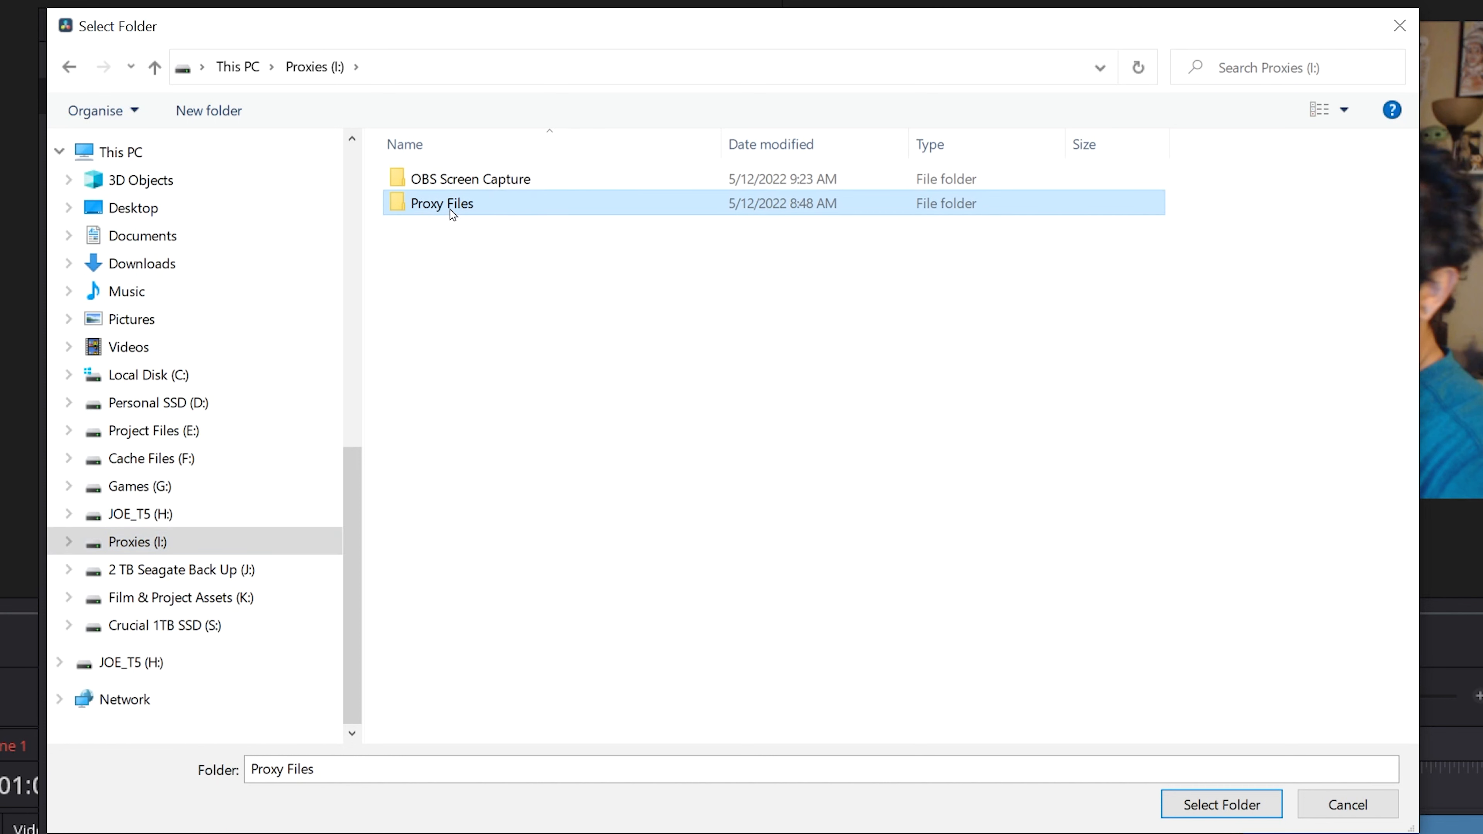
left_click(1225, 803)
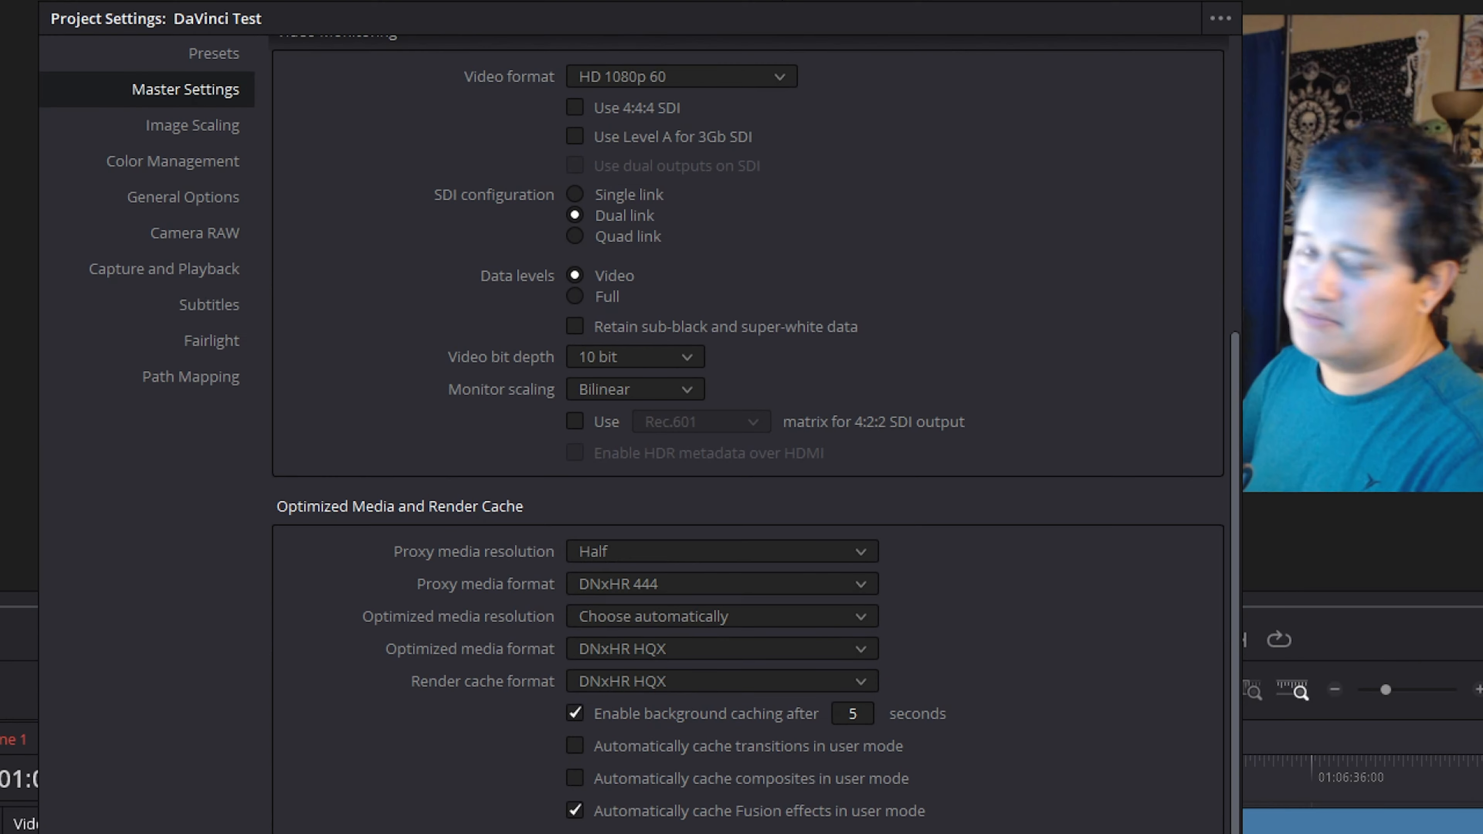
Step: Check the folder for the cache files location, keep it at F:\DaVinci Cache\CacheClip, and save the project settings
left_click(932, 711)
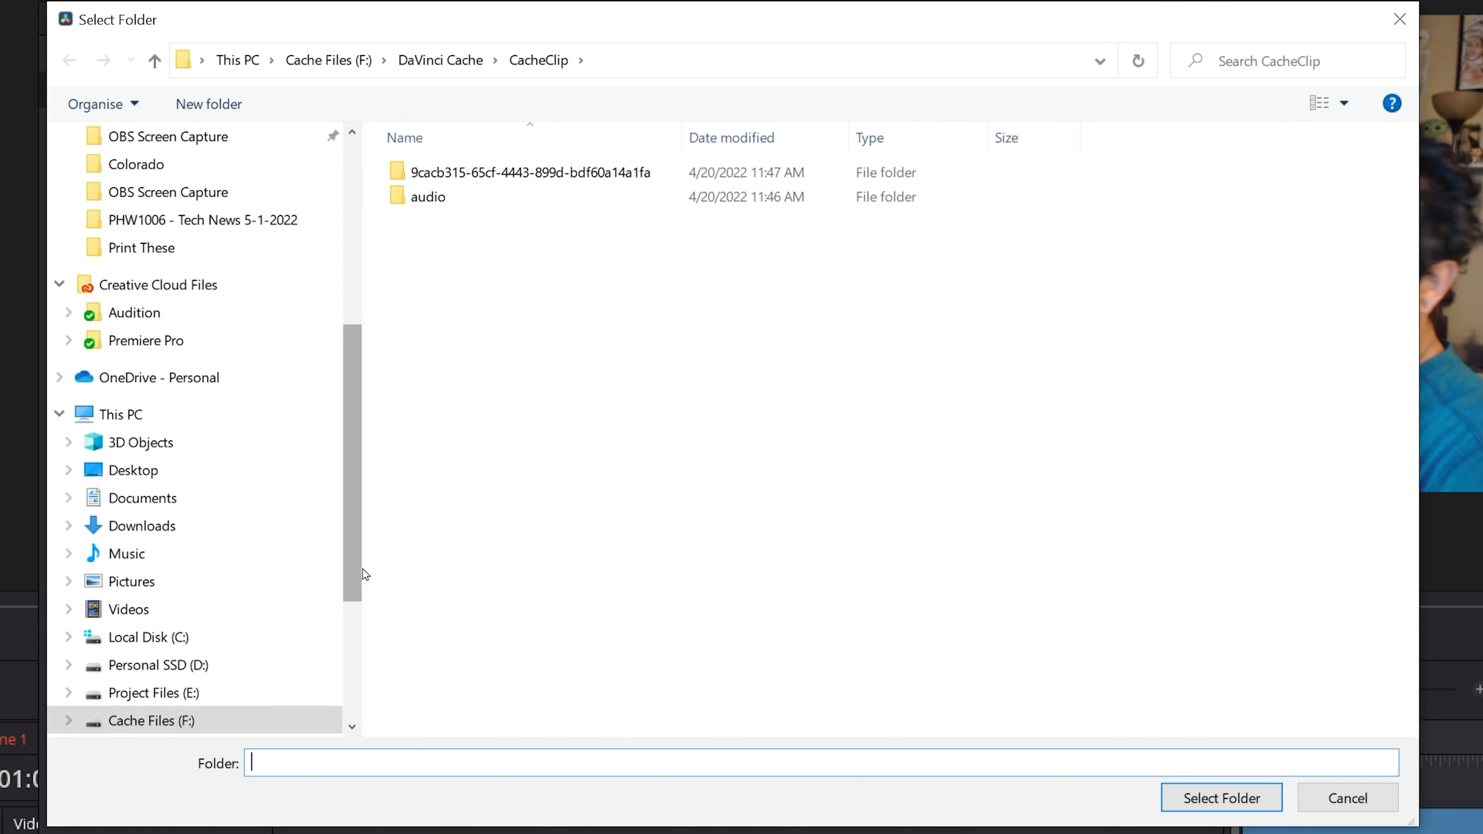
scroll(257, 607, "down", 3)
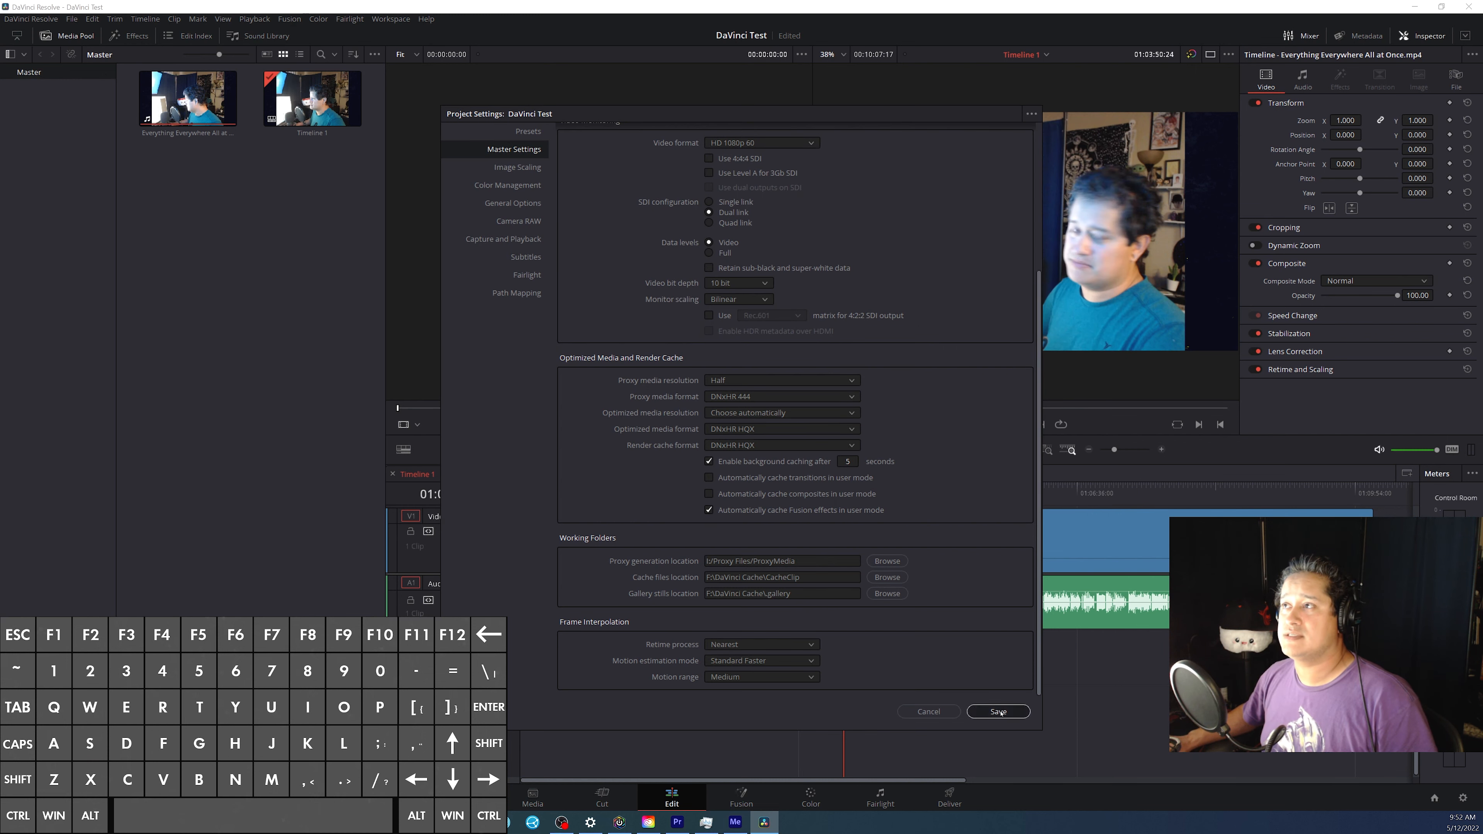
left_click(998, 711)
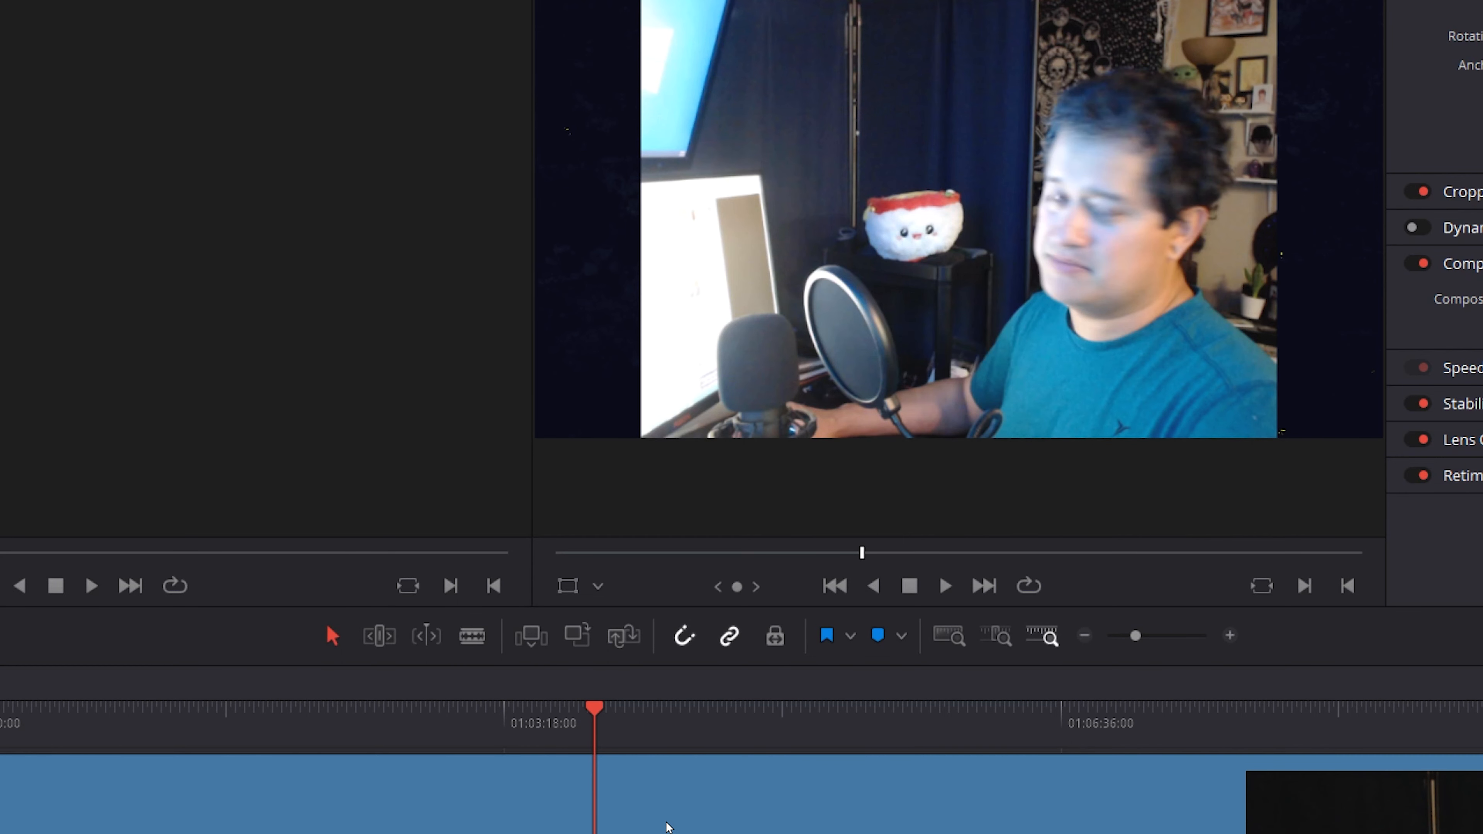
Step: Find the timeline clip in the media pool and look up its Generate Proxy Media command
right_click(880, 546)
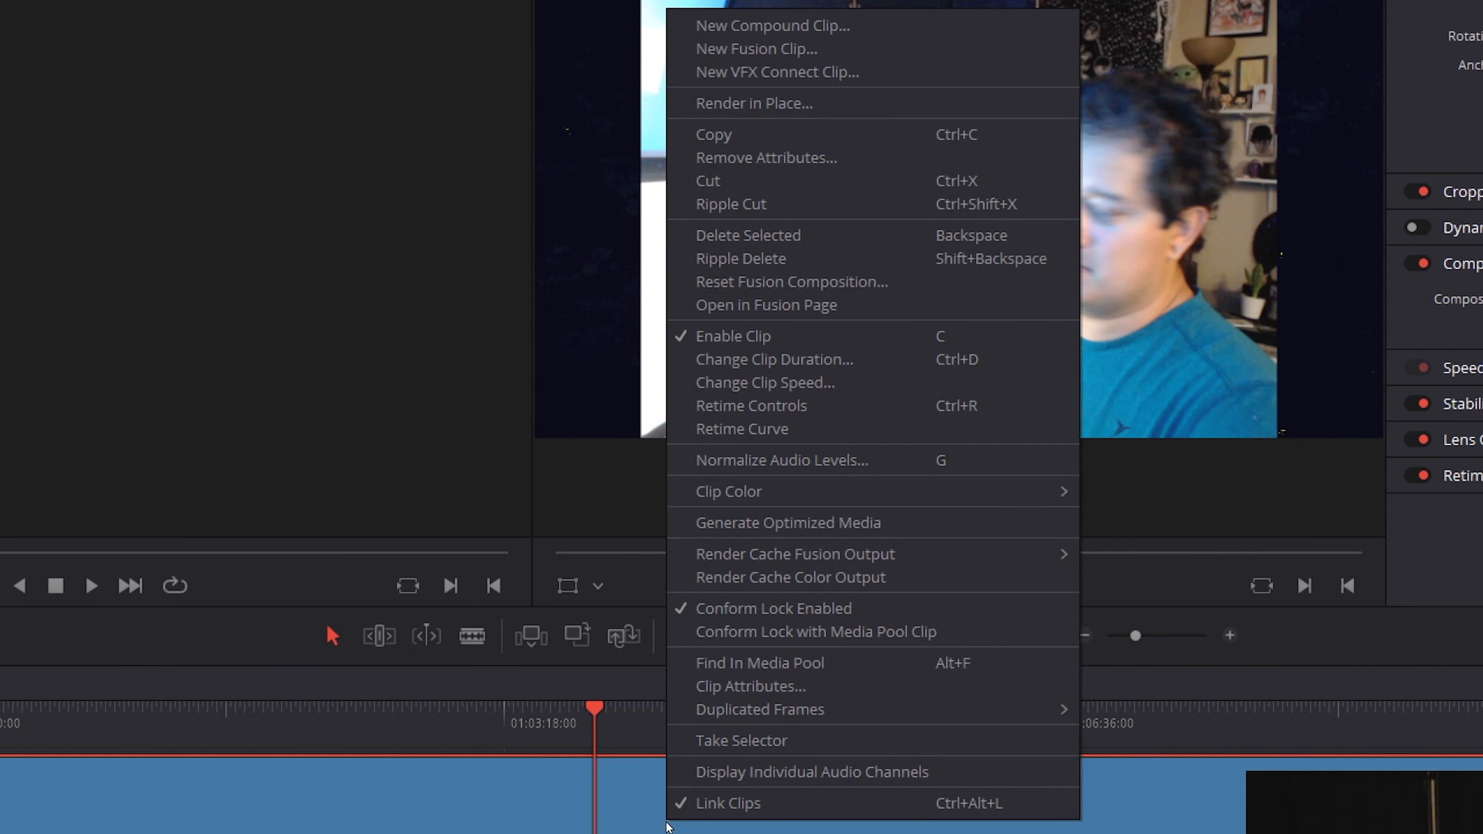
left_click(780, 670)
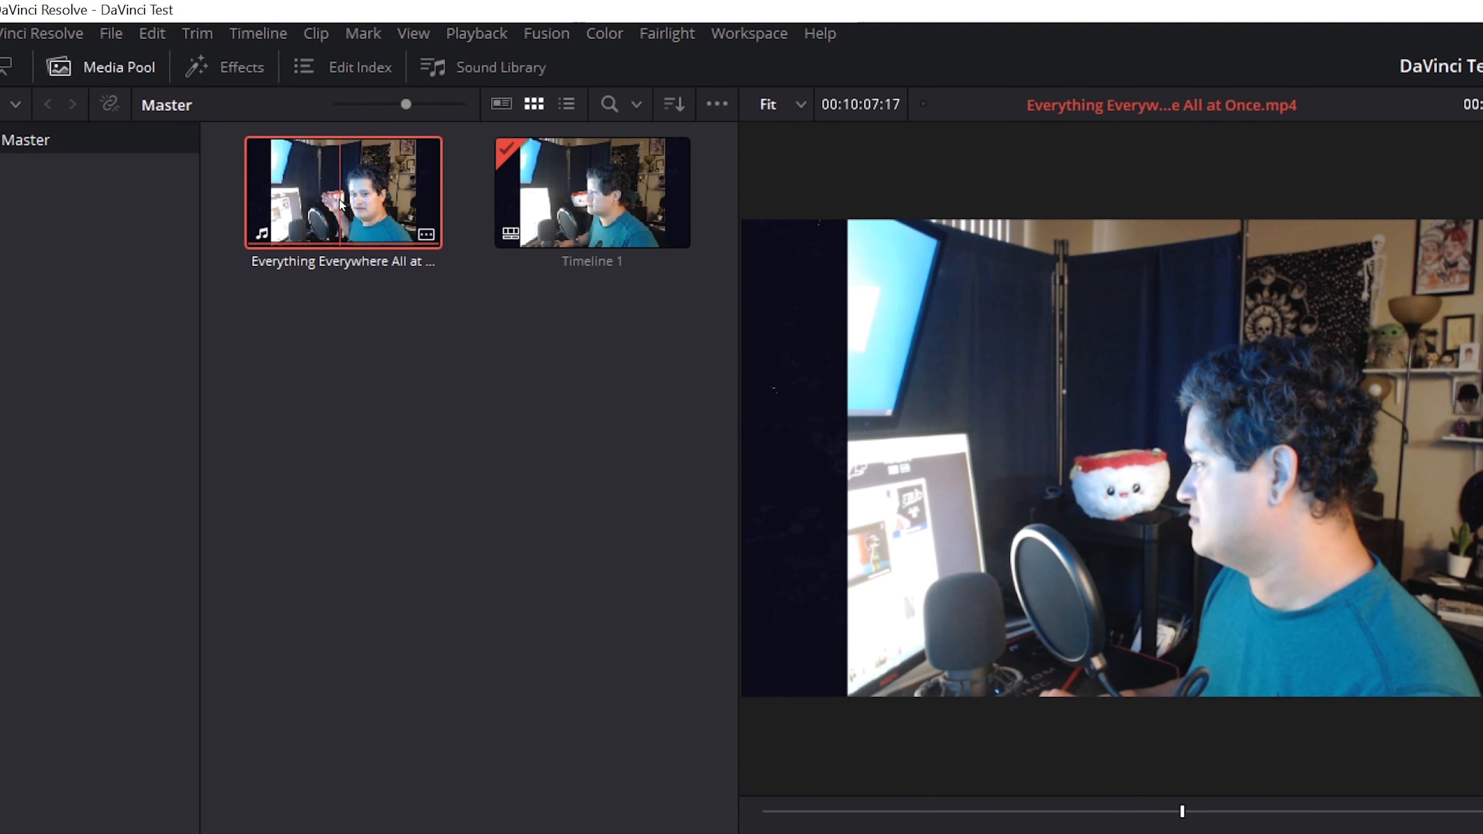
right_click(340, 201)
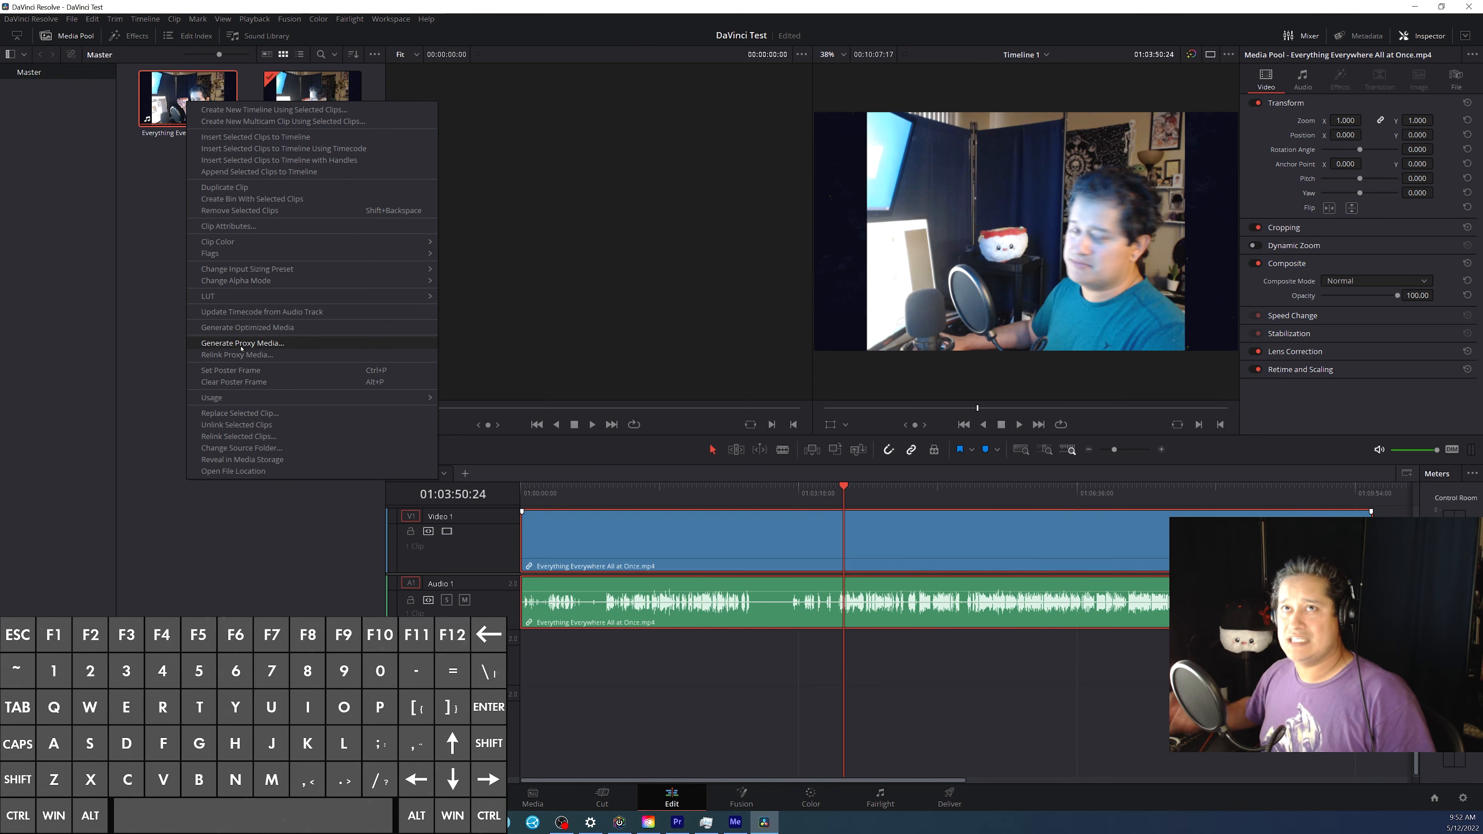
left_click(230, 589)
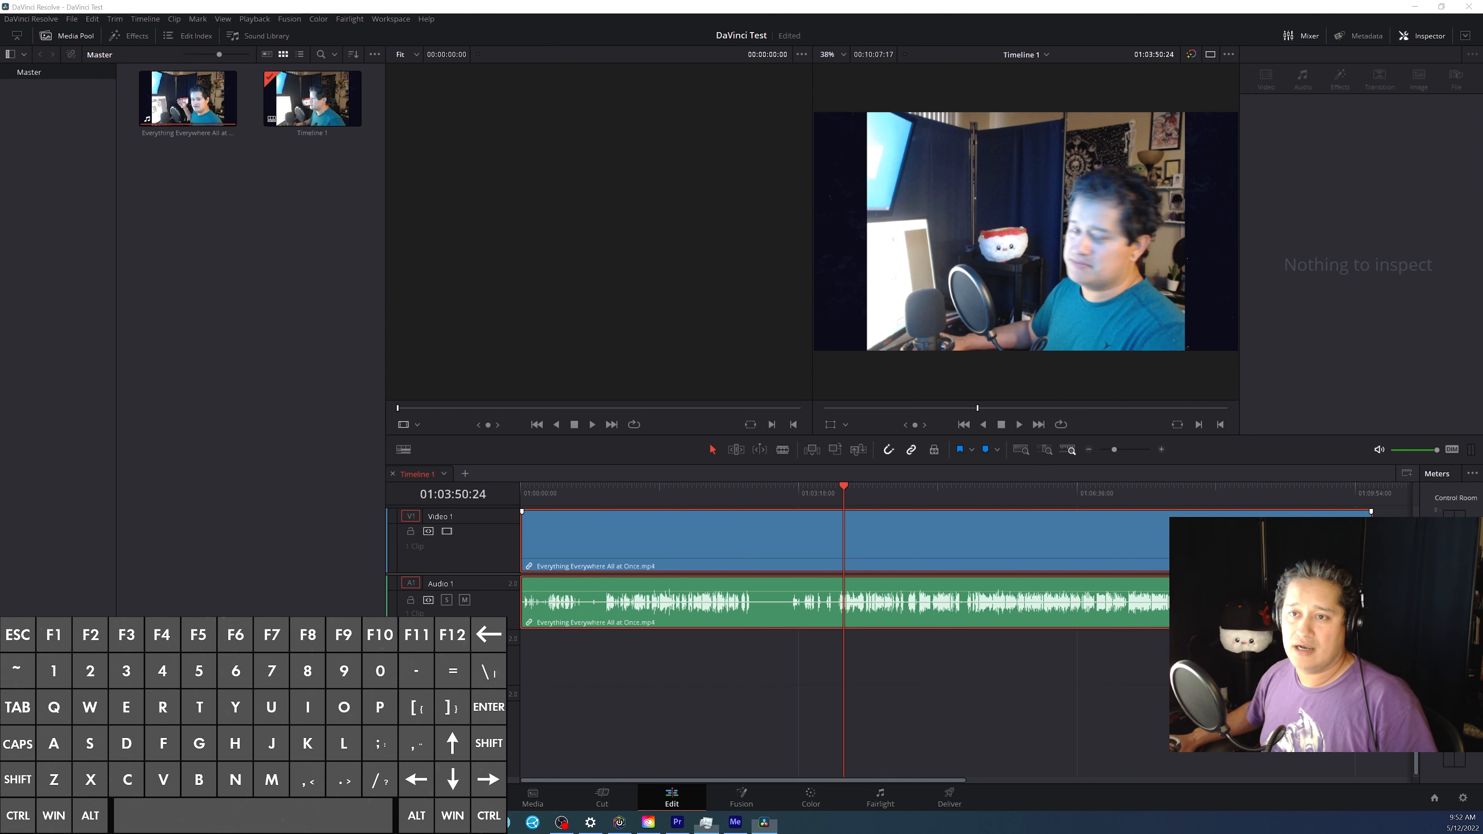
Step: Switch to Task Manager to check the CPU utilisation per logical processor, and minimise it
left_click_drag(824, 833, 779, 122)
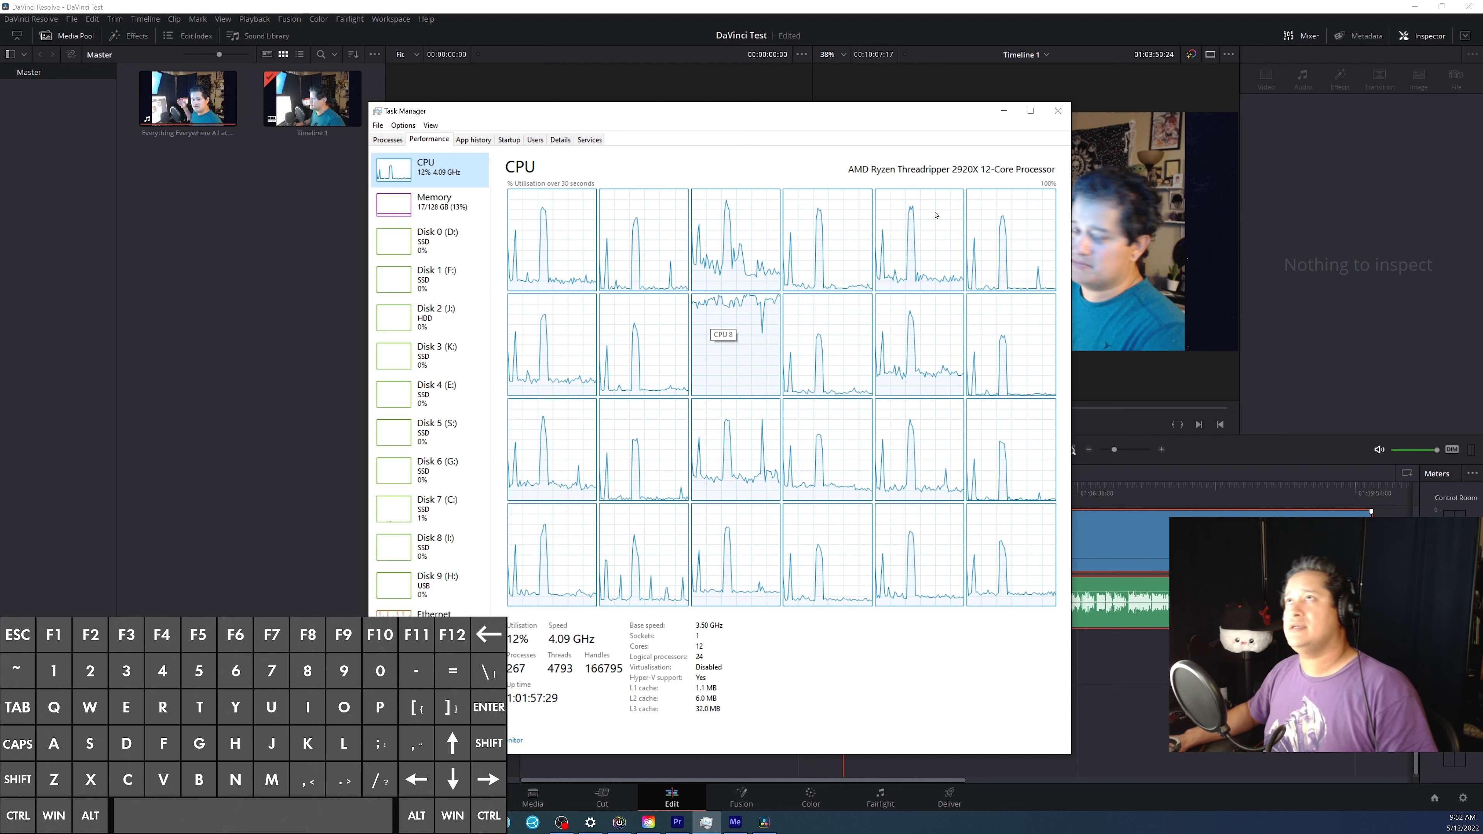
left_click(1004, 110)
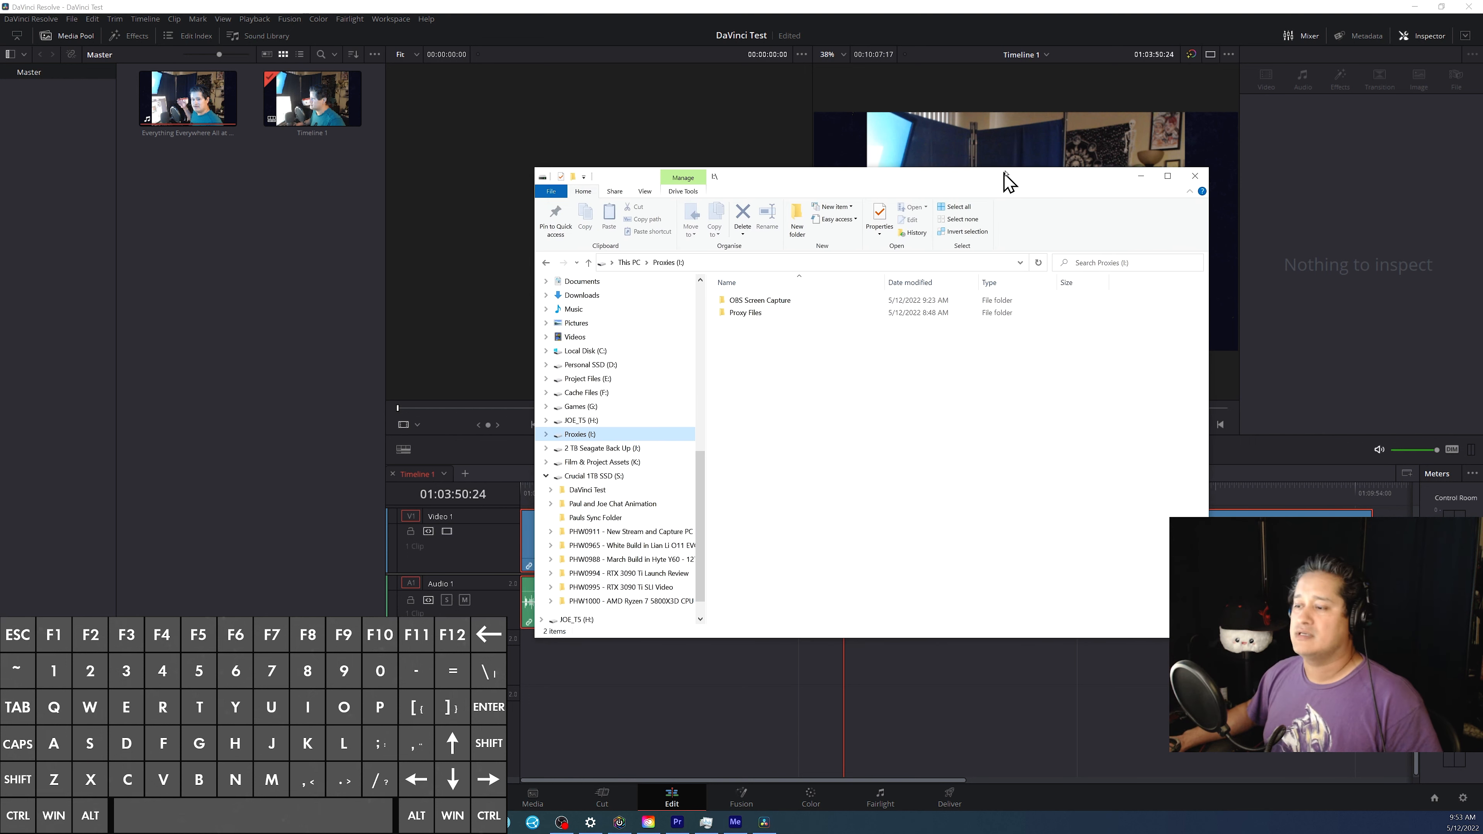
Step: In File Explorer, examine the clip's proxy file in Proxy Files\ProxyMedia\OBS Screen Capture on the Proxies (I:) drive, and return to DaVinci Resolve
left_click_drag(1004, 179, 946, 135)
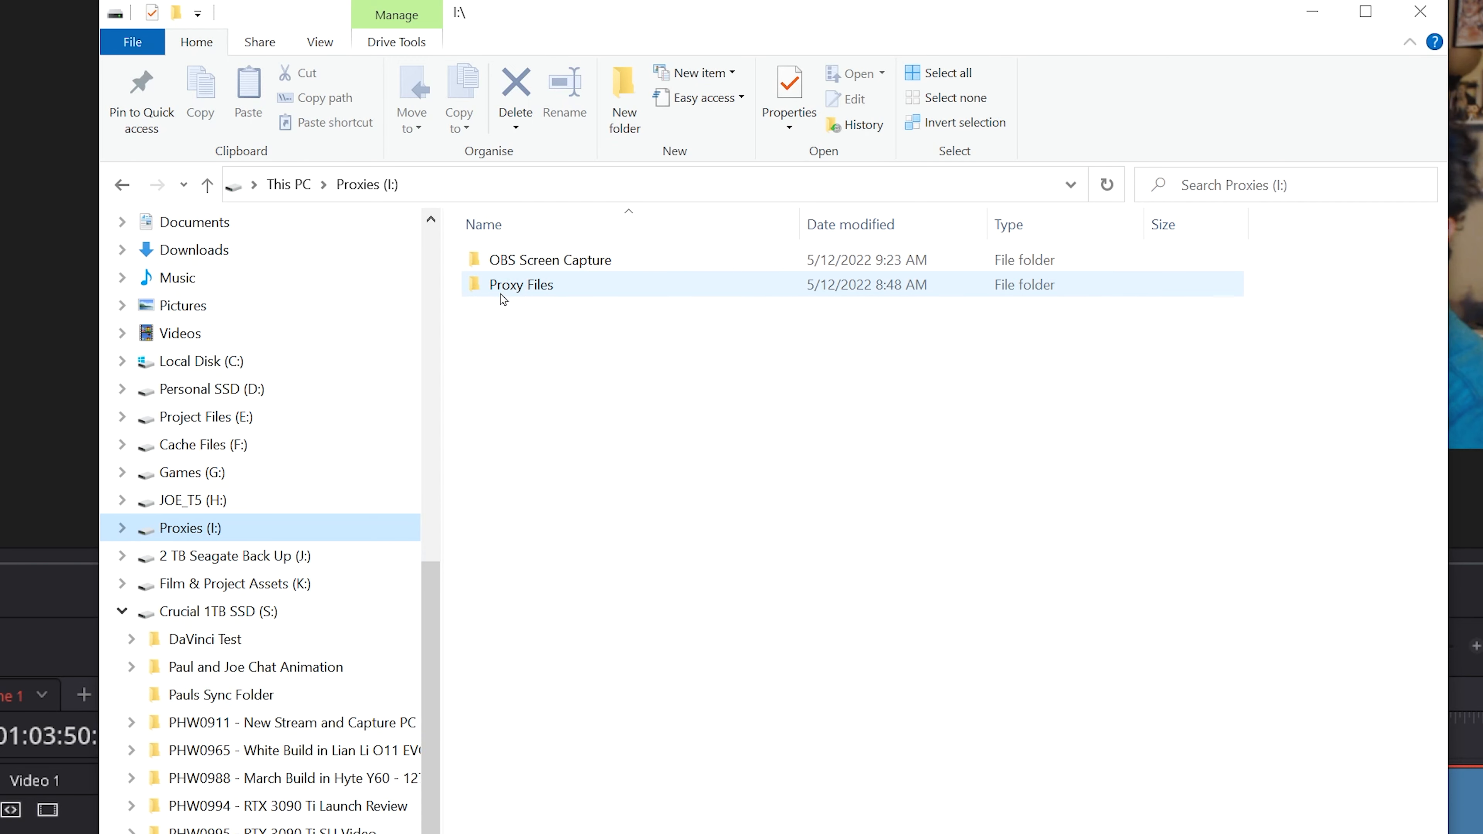
mouse_move(680, 272)
double_click(515, 294)
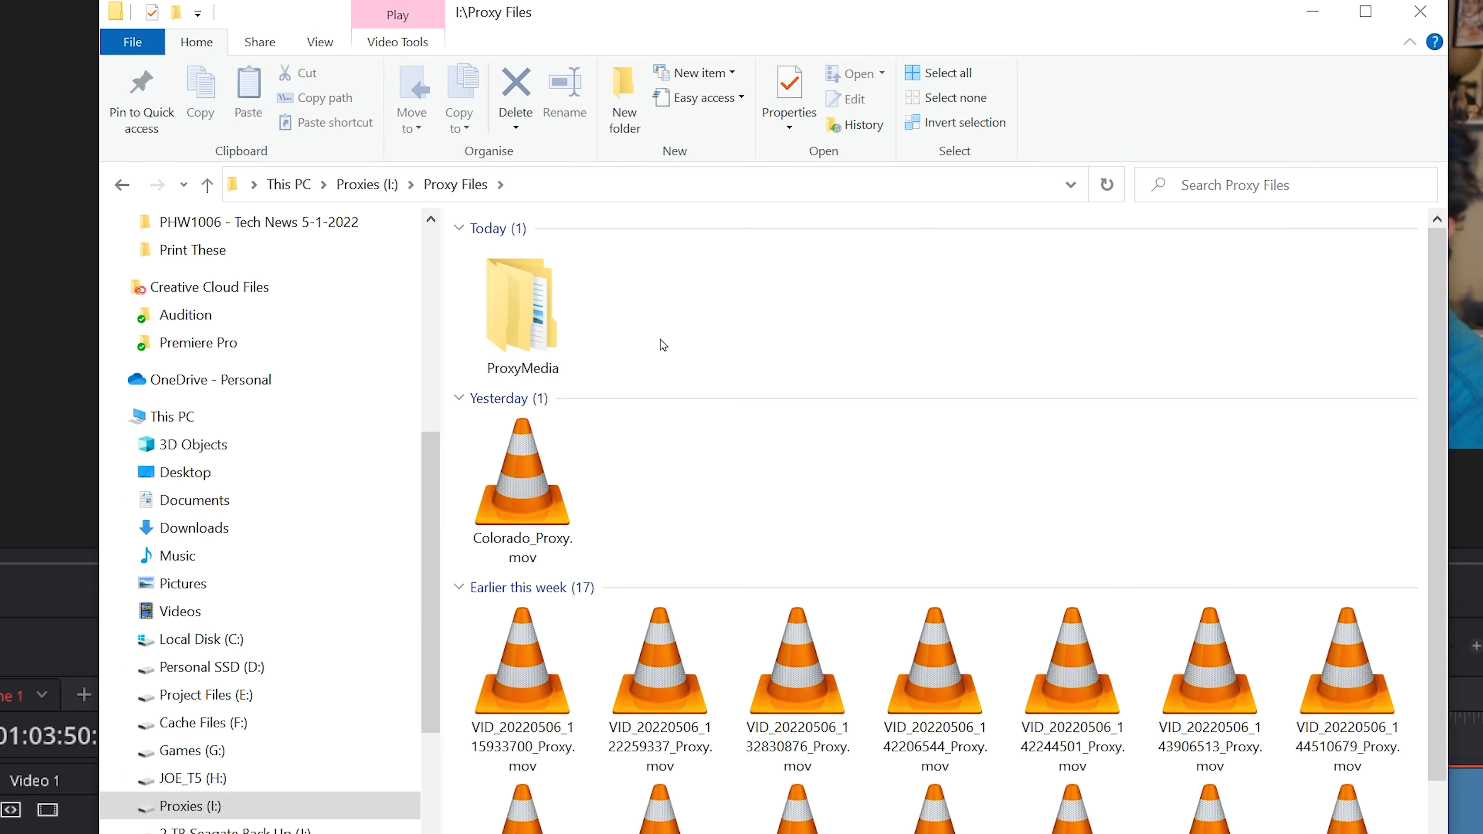
double_click(534, 313)
left_click(552, 269)
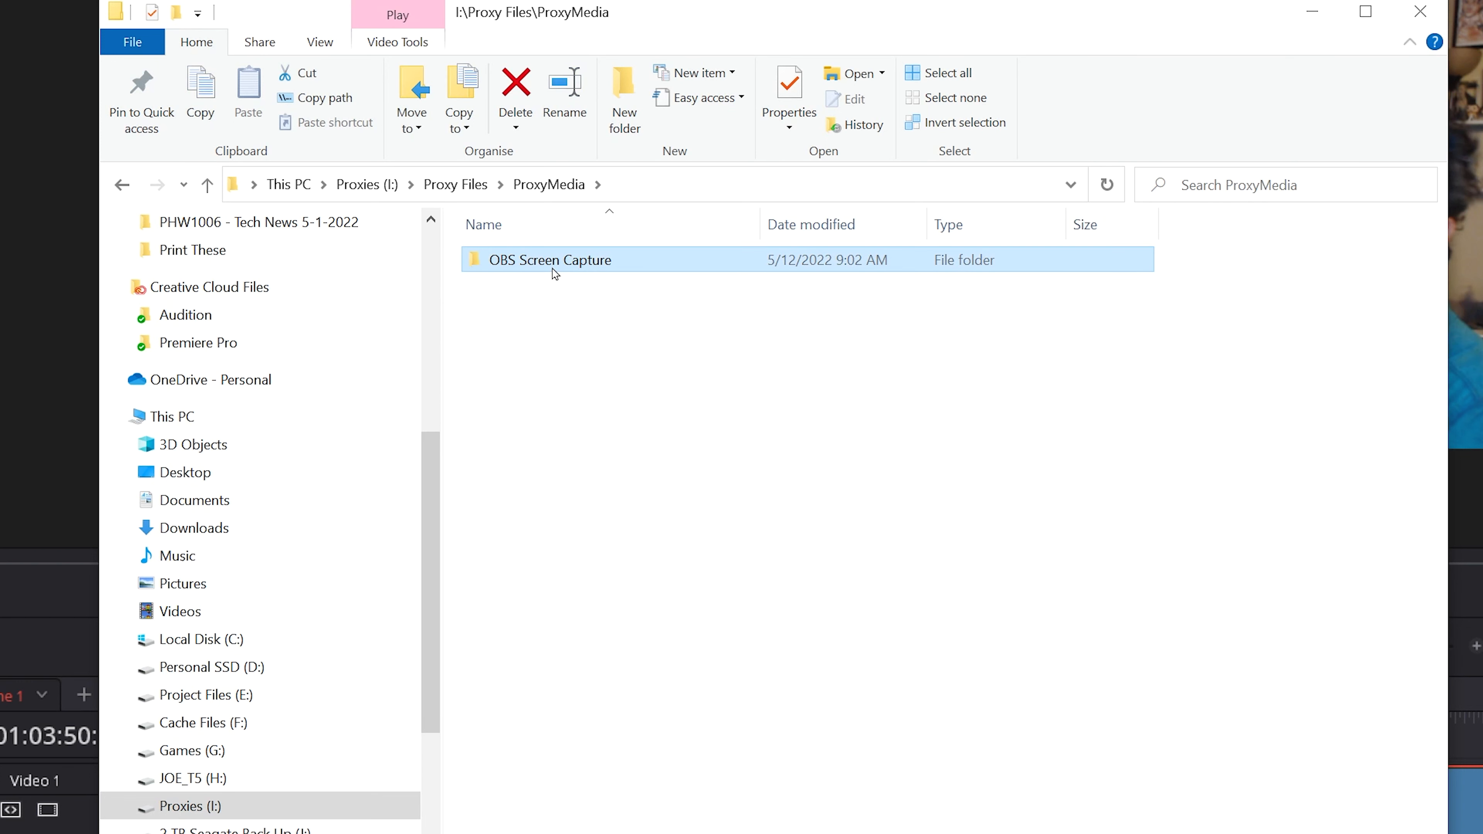
double_click(552, 262)
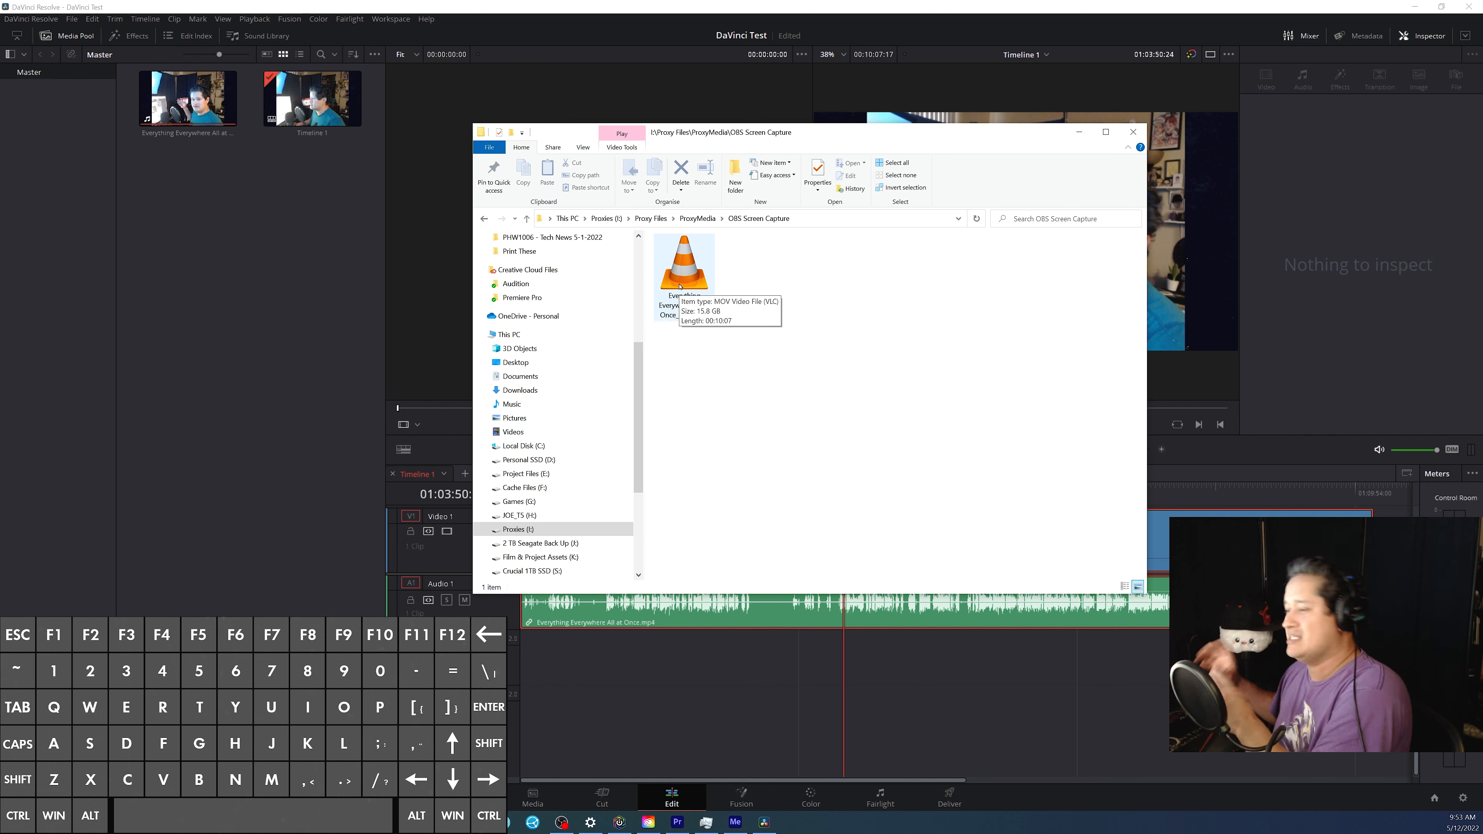
left_click(364, 360)
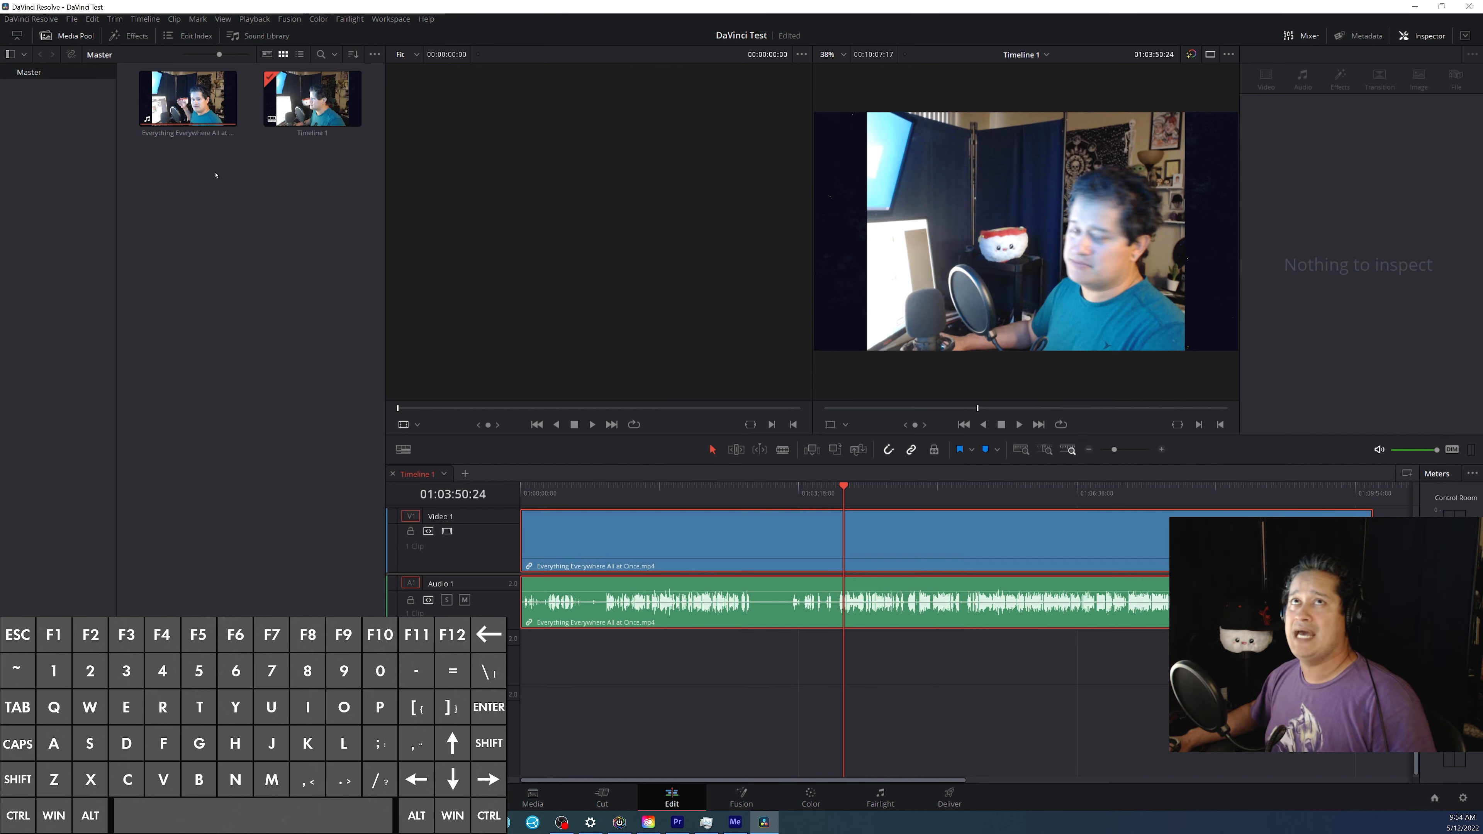
Step: Relink the Everything Everywhere All at Once clip to its proxy file in the OBS Screen Capture folder
right_click(174, 118)
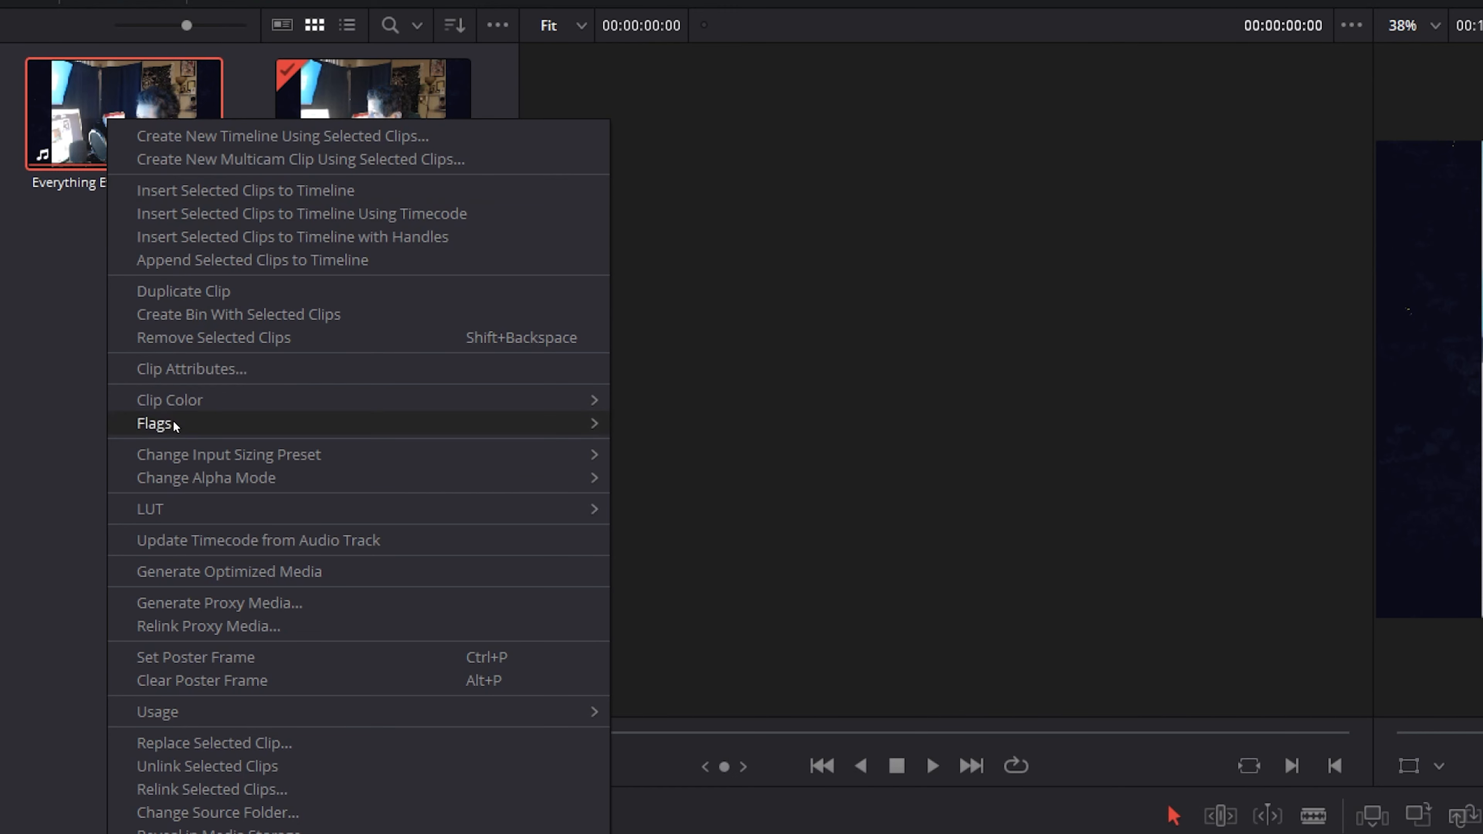
left_click(226, 627)
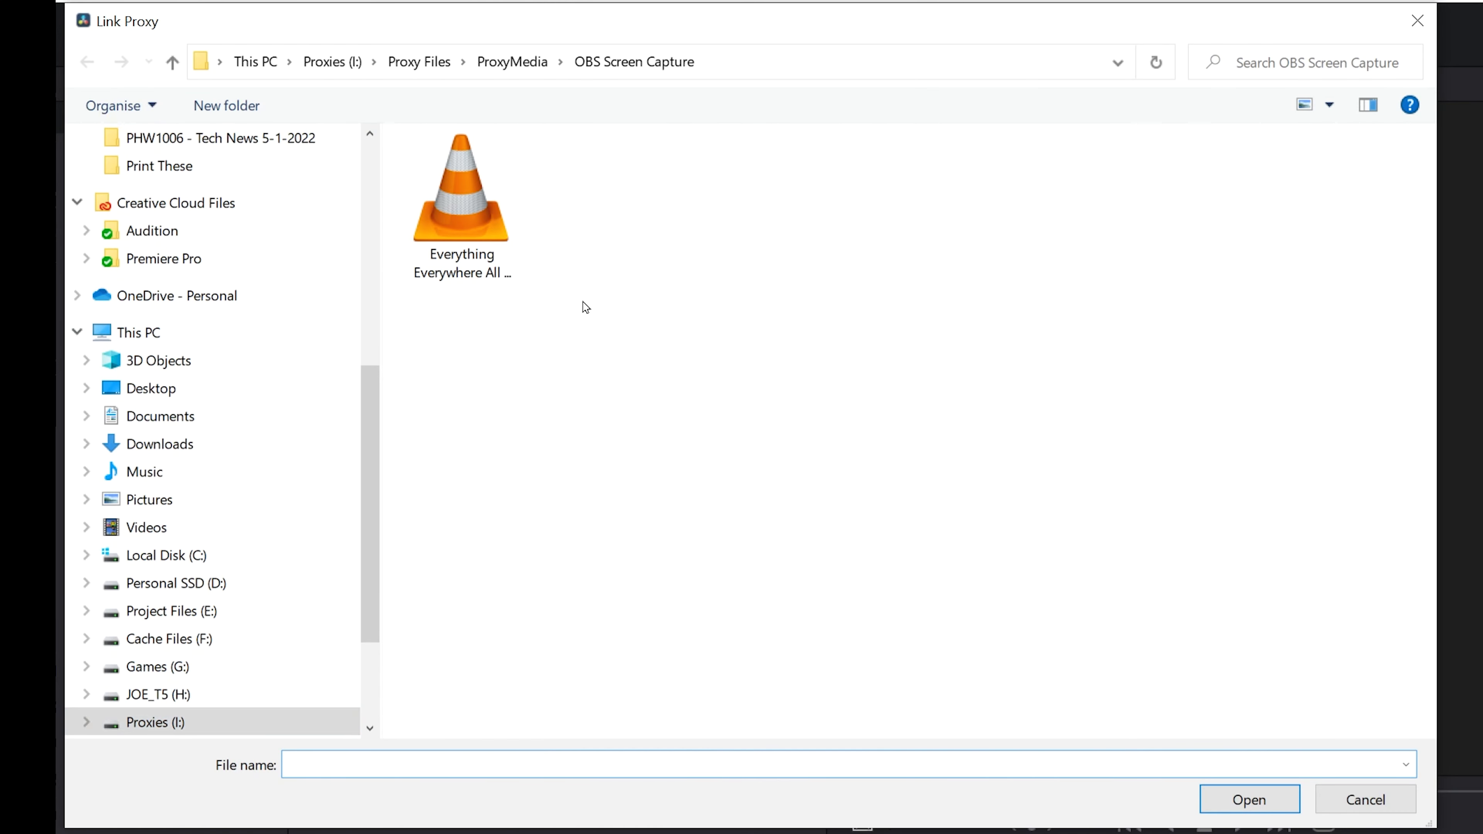
left_click(458, 206)
left_click(1244, 800)
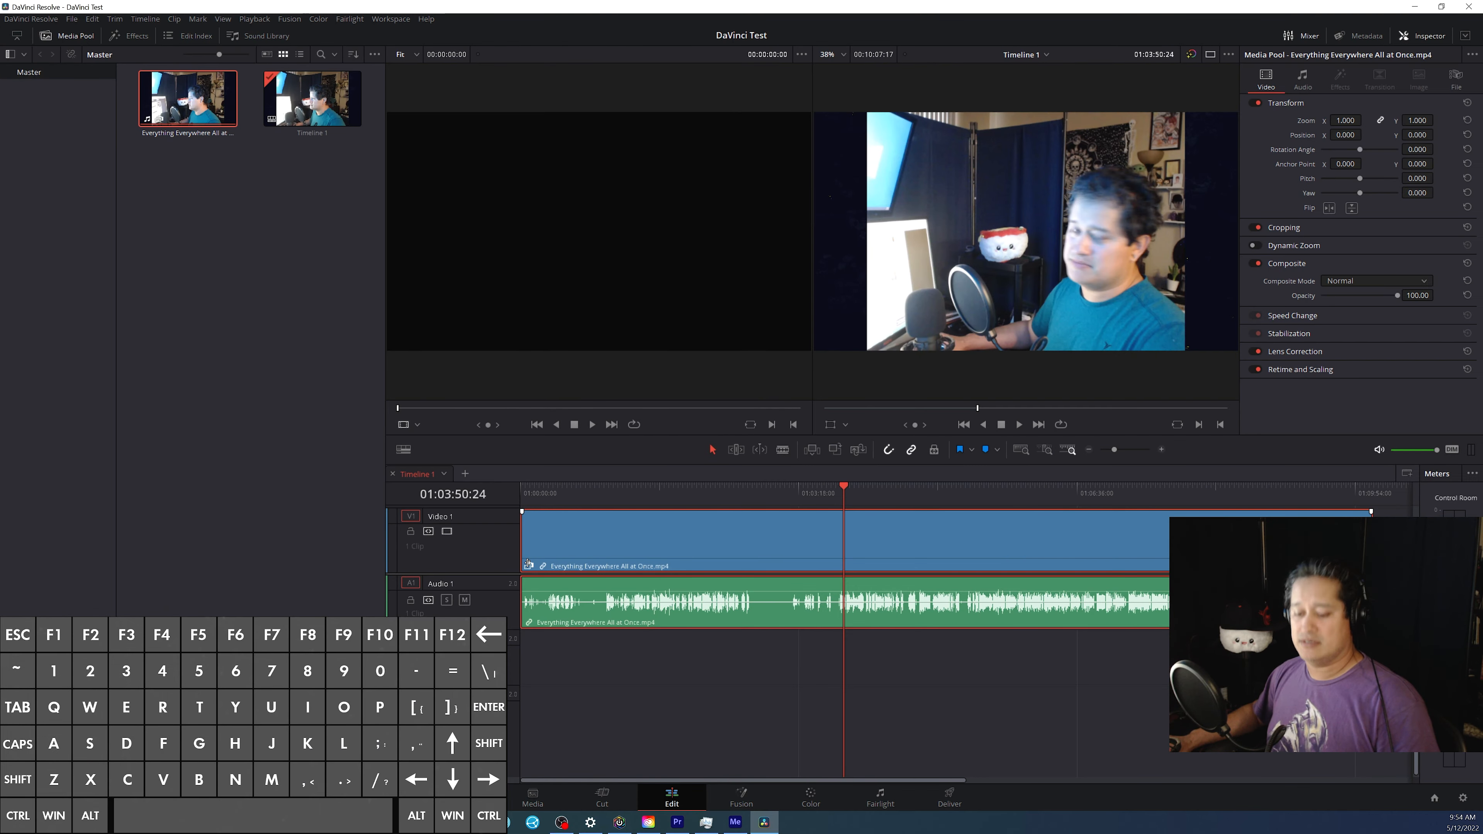
Step: Compare timeline scrubbing with and without the proxy by undoing and redoing the proxy link
key("ctrl+z")
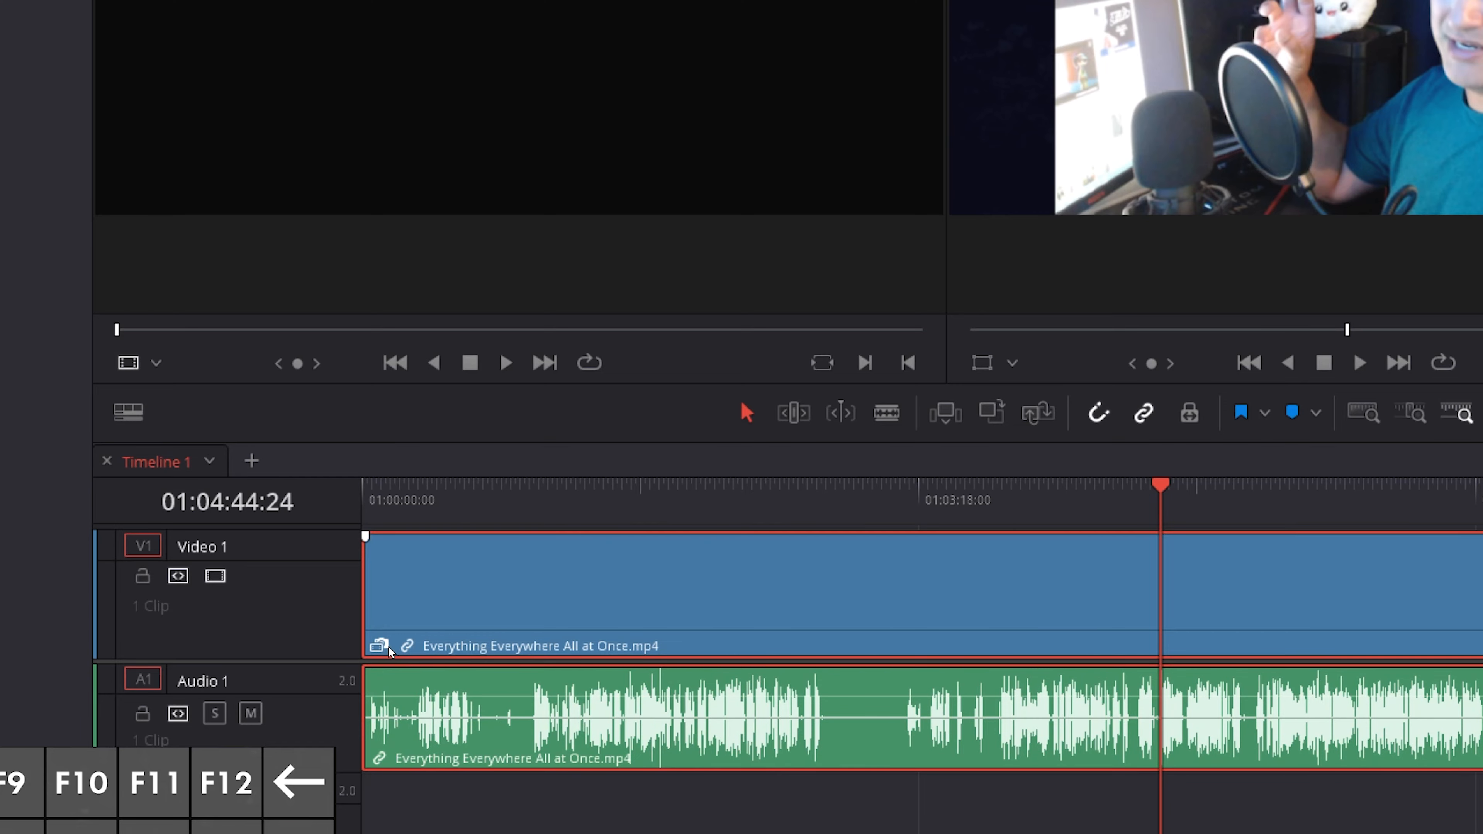
left_click_drag(1161, 490, 911, 495)
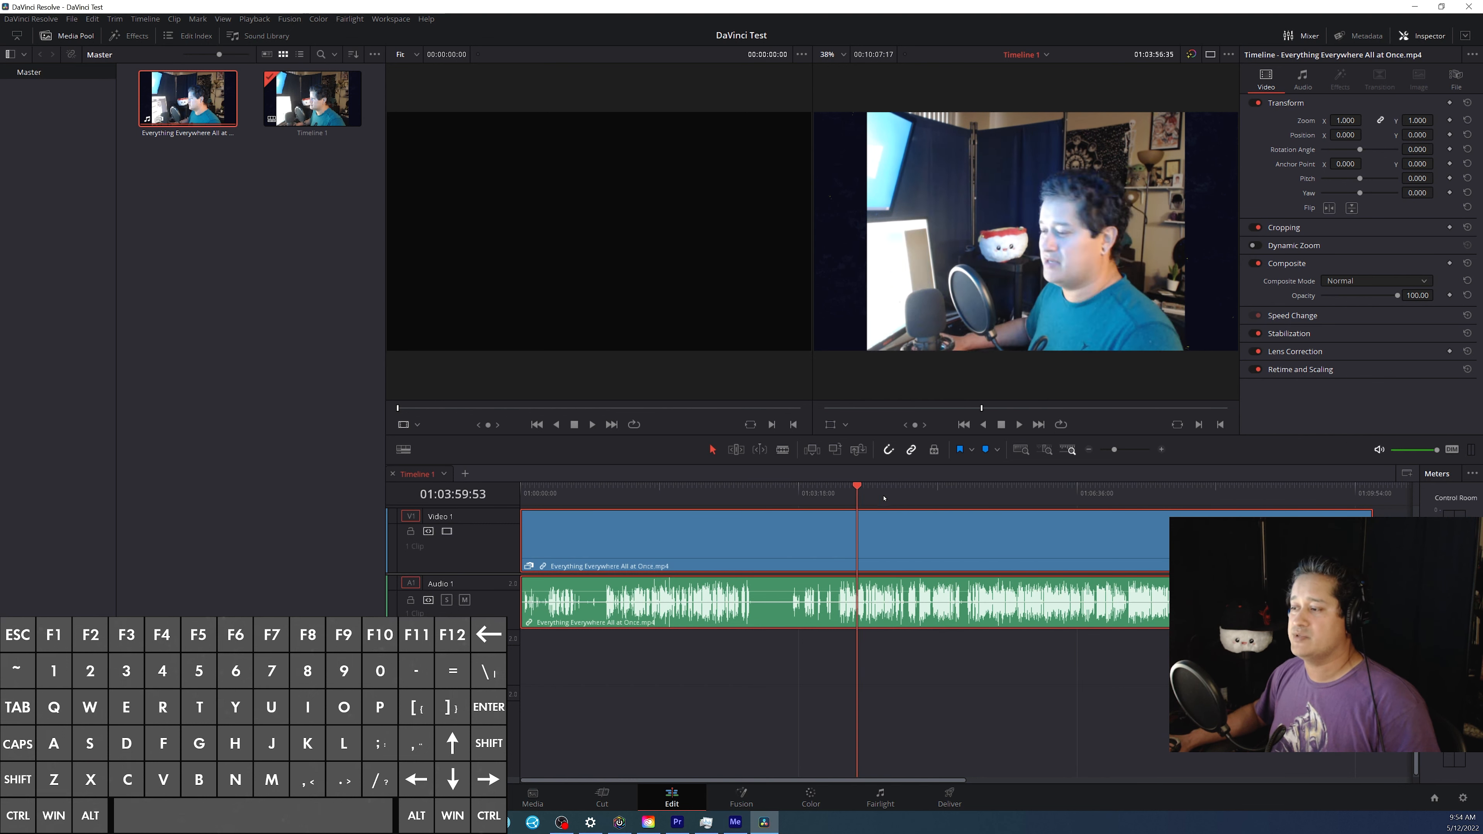
key("ctrl")
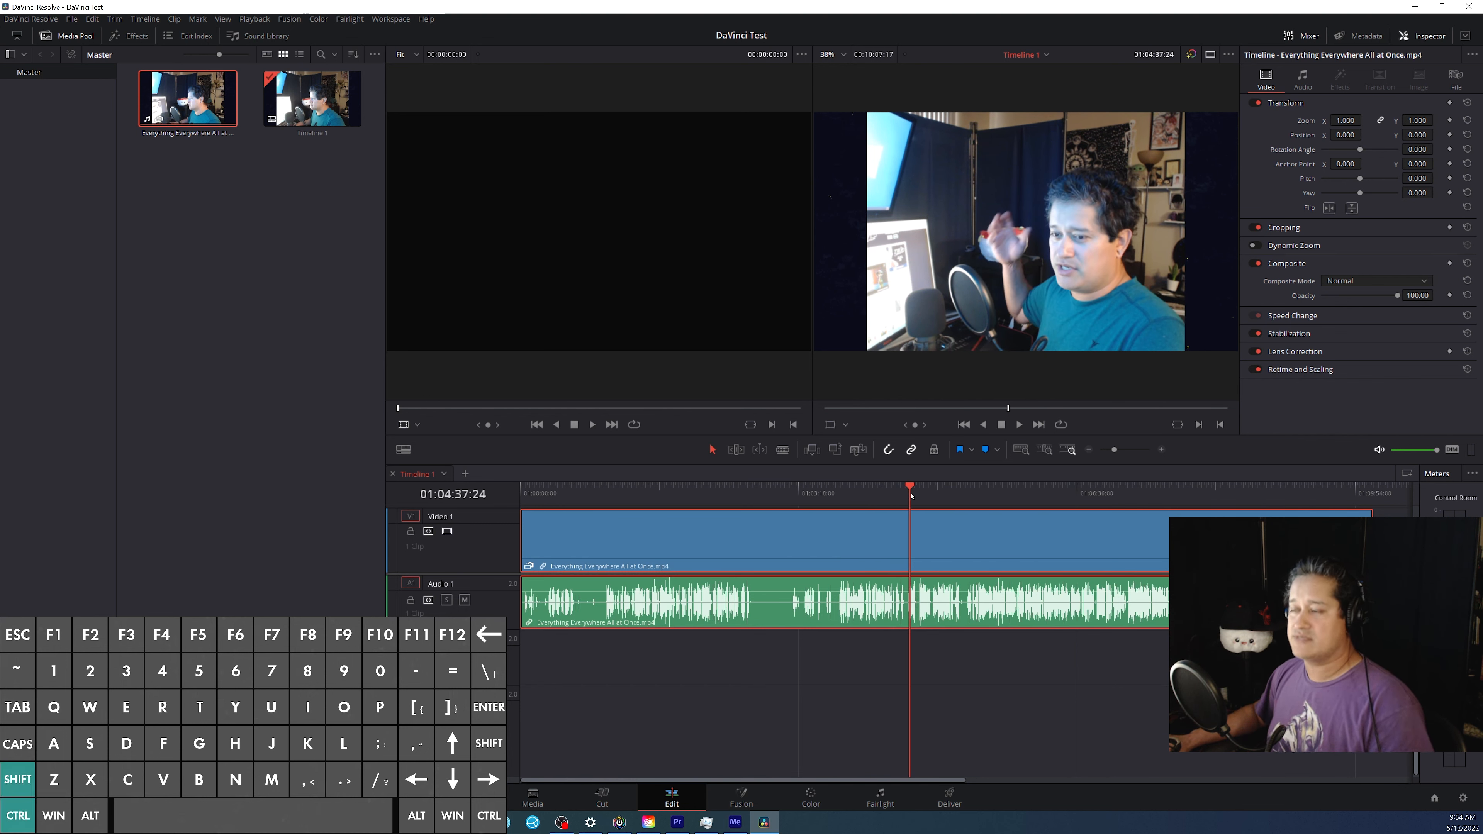
key("ctrl+z")
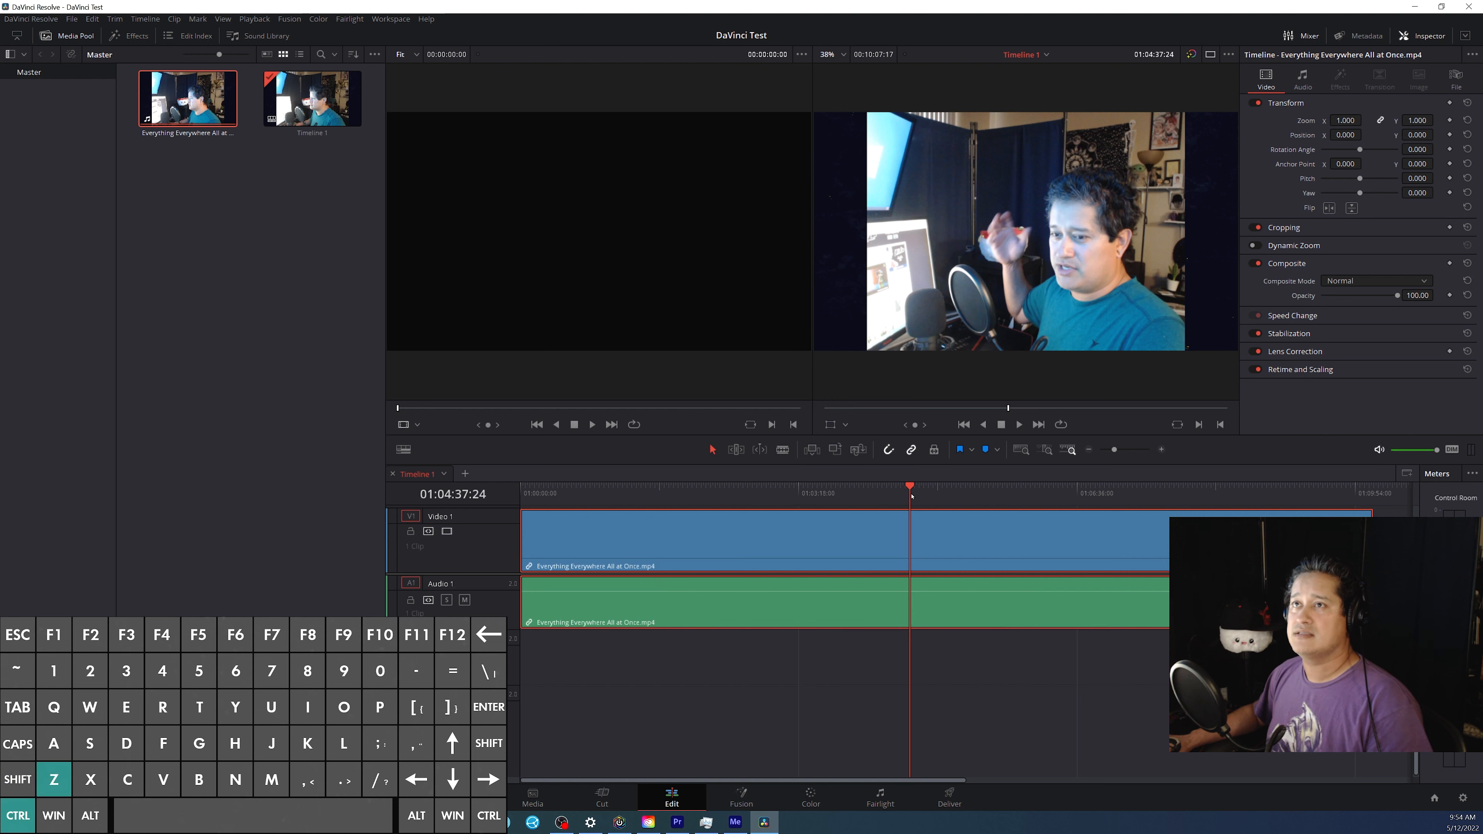
left_click_drag(907, 488, 858, 500)
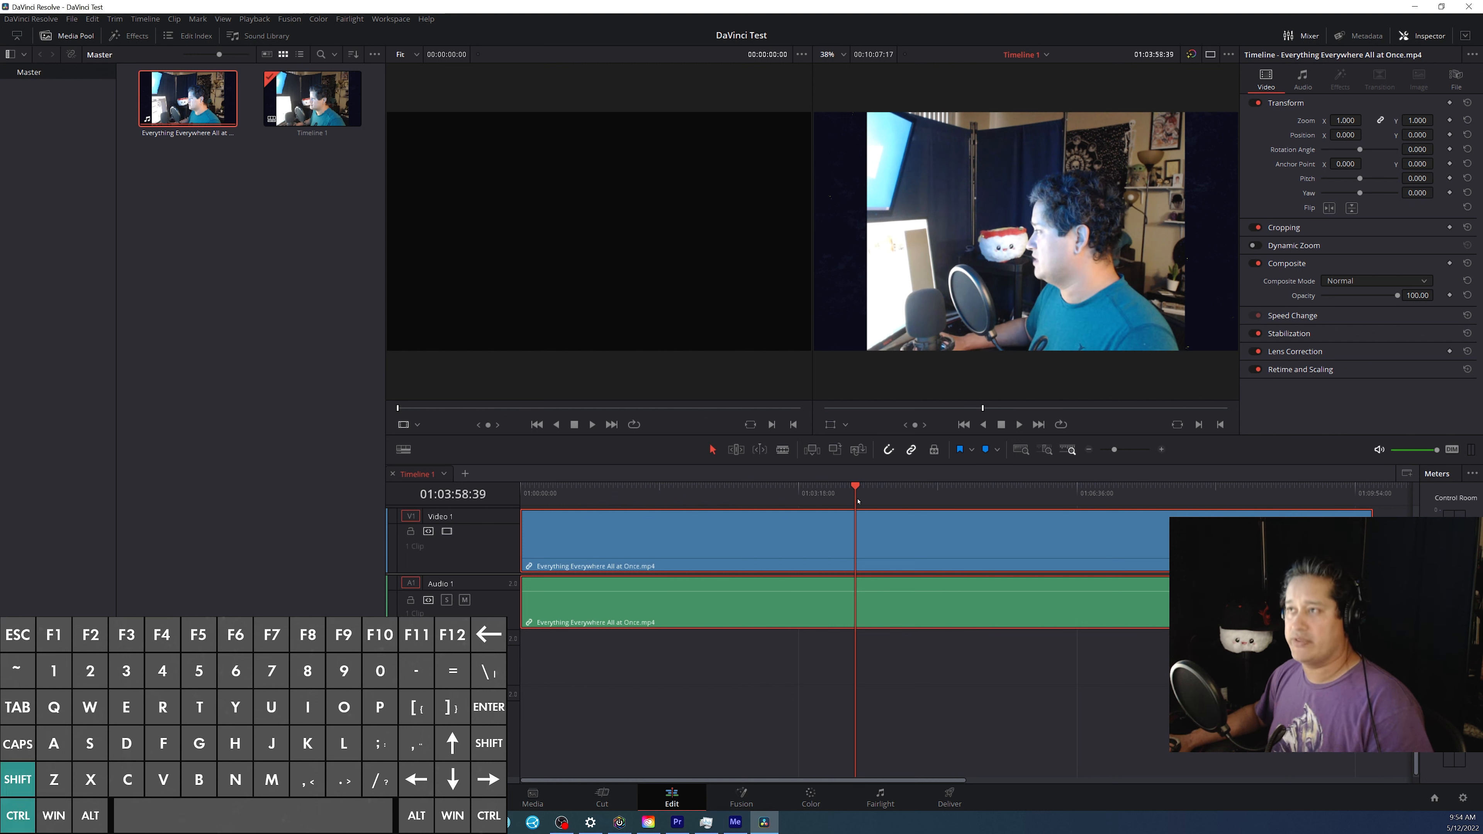
key("ctrl+shift+z")
left_click_drag(858, 490, 875, 535)
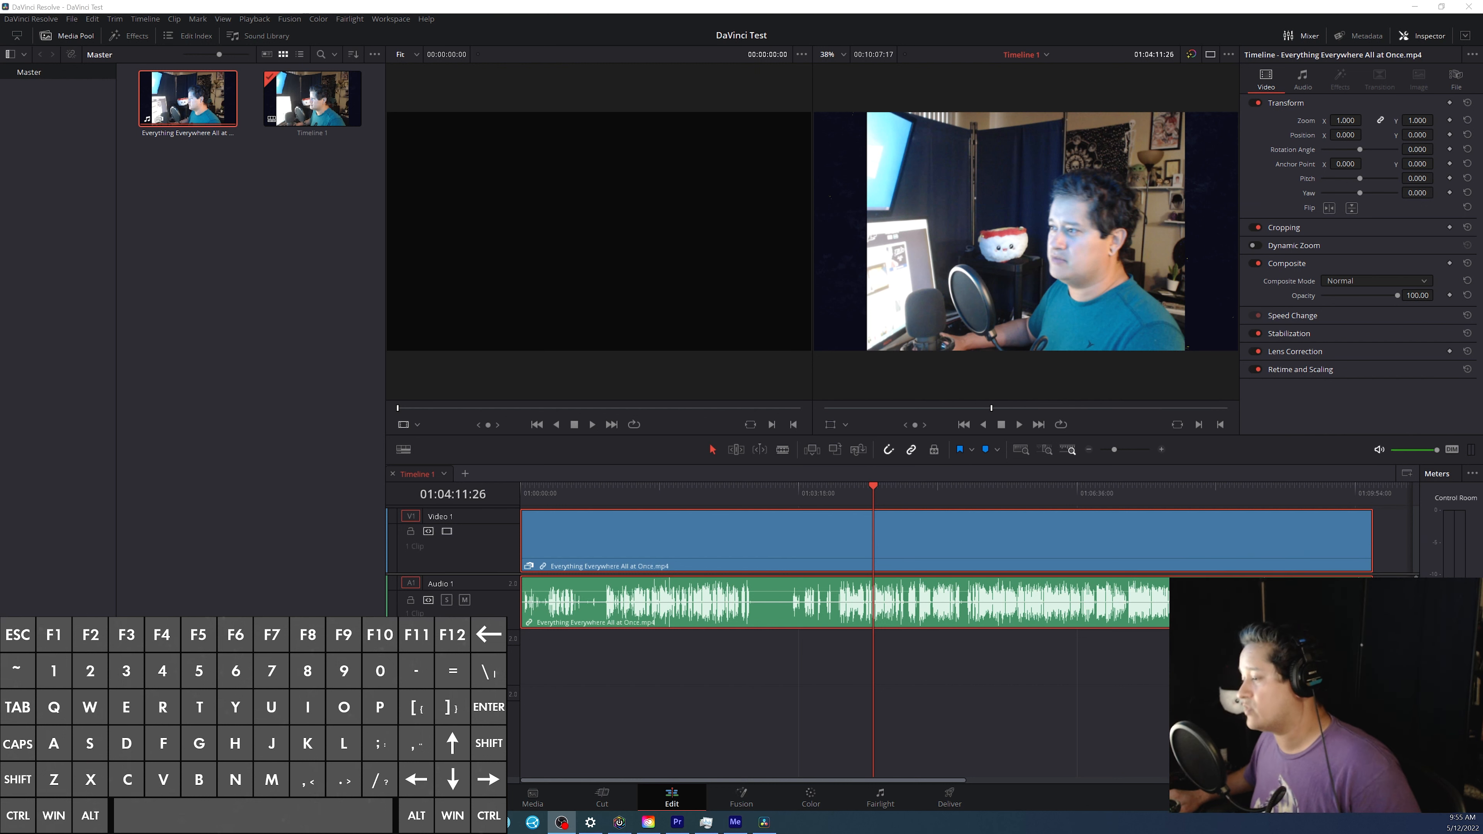
Step: Open the keyboard customization and examine the commands assigned to the Q, E, W and S keys
left_click(30, 19)
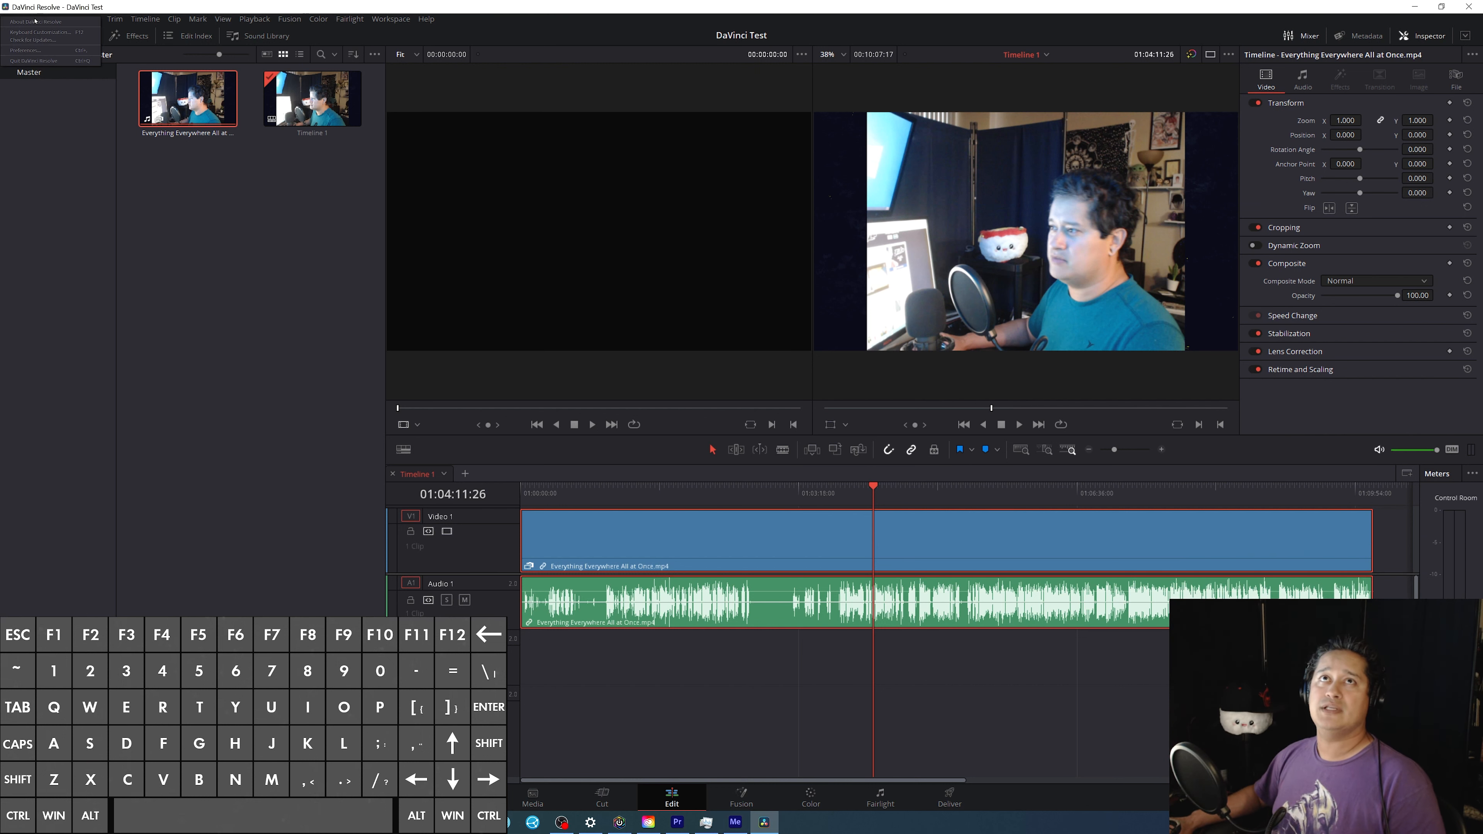
left_click(37, 32)
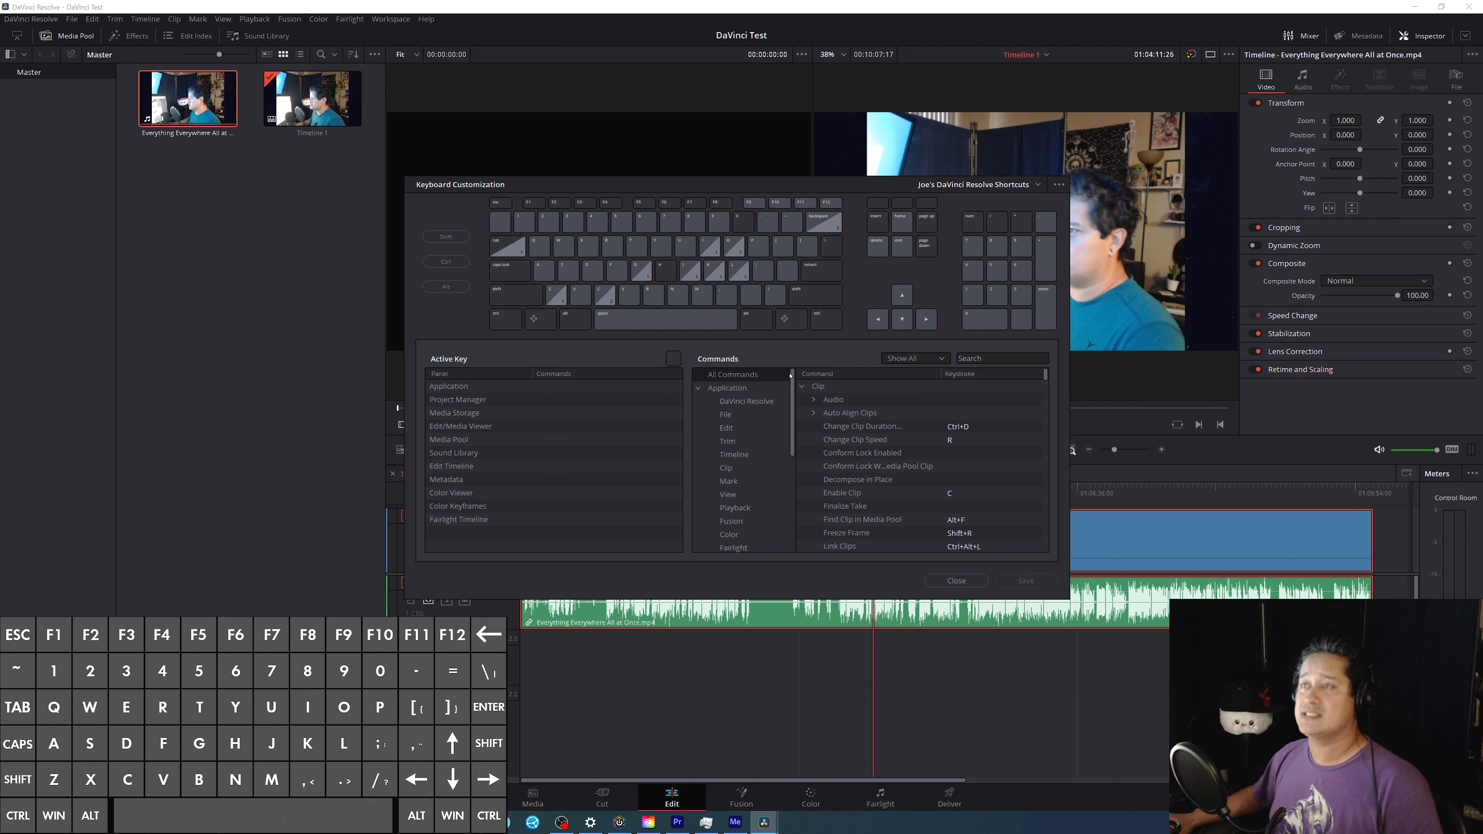
left_click(540, 246)
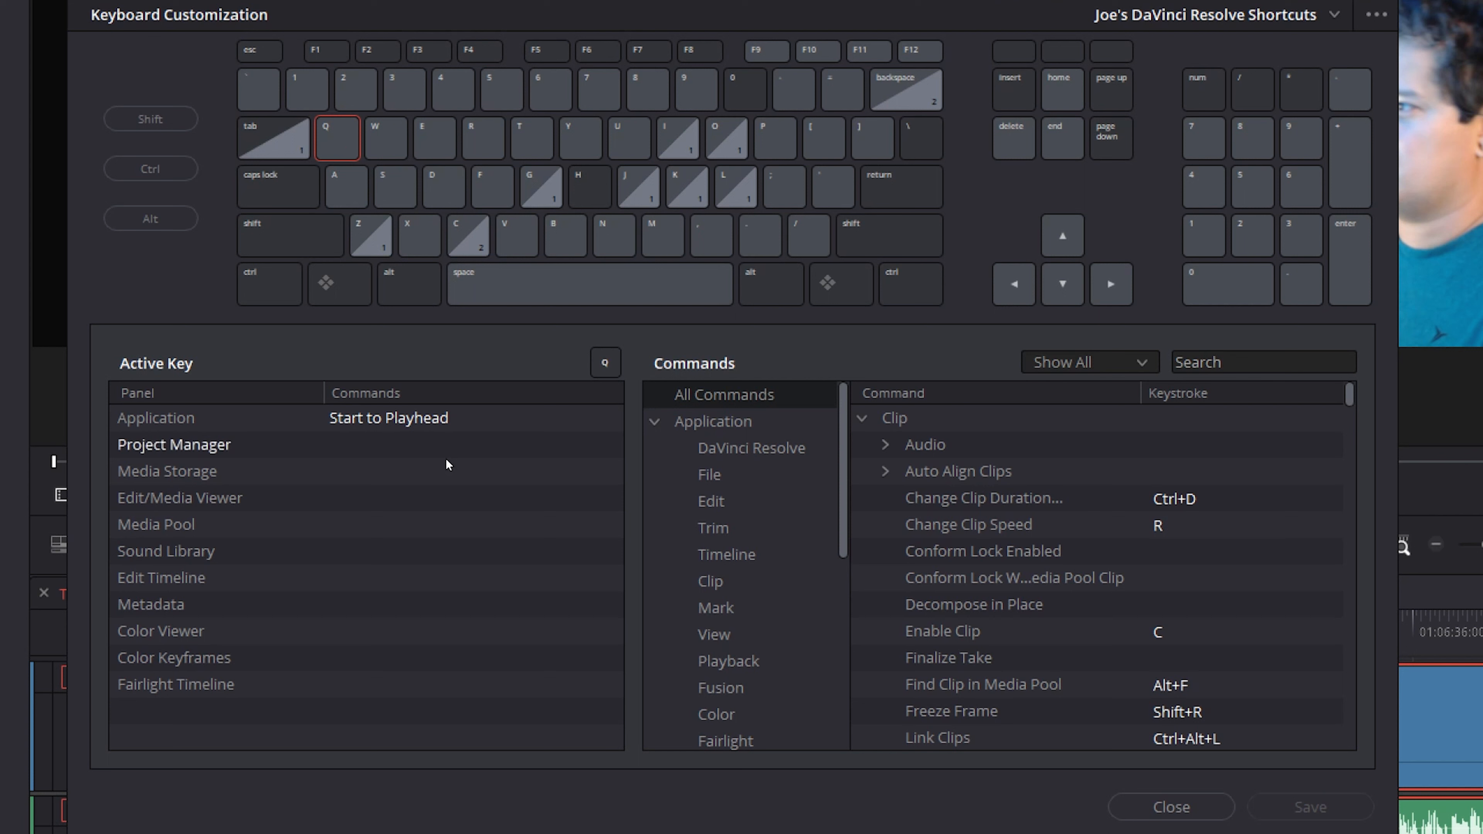
key("e")
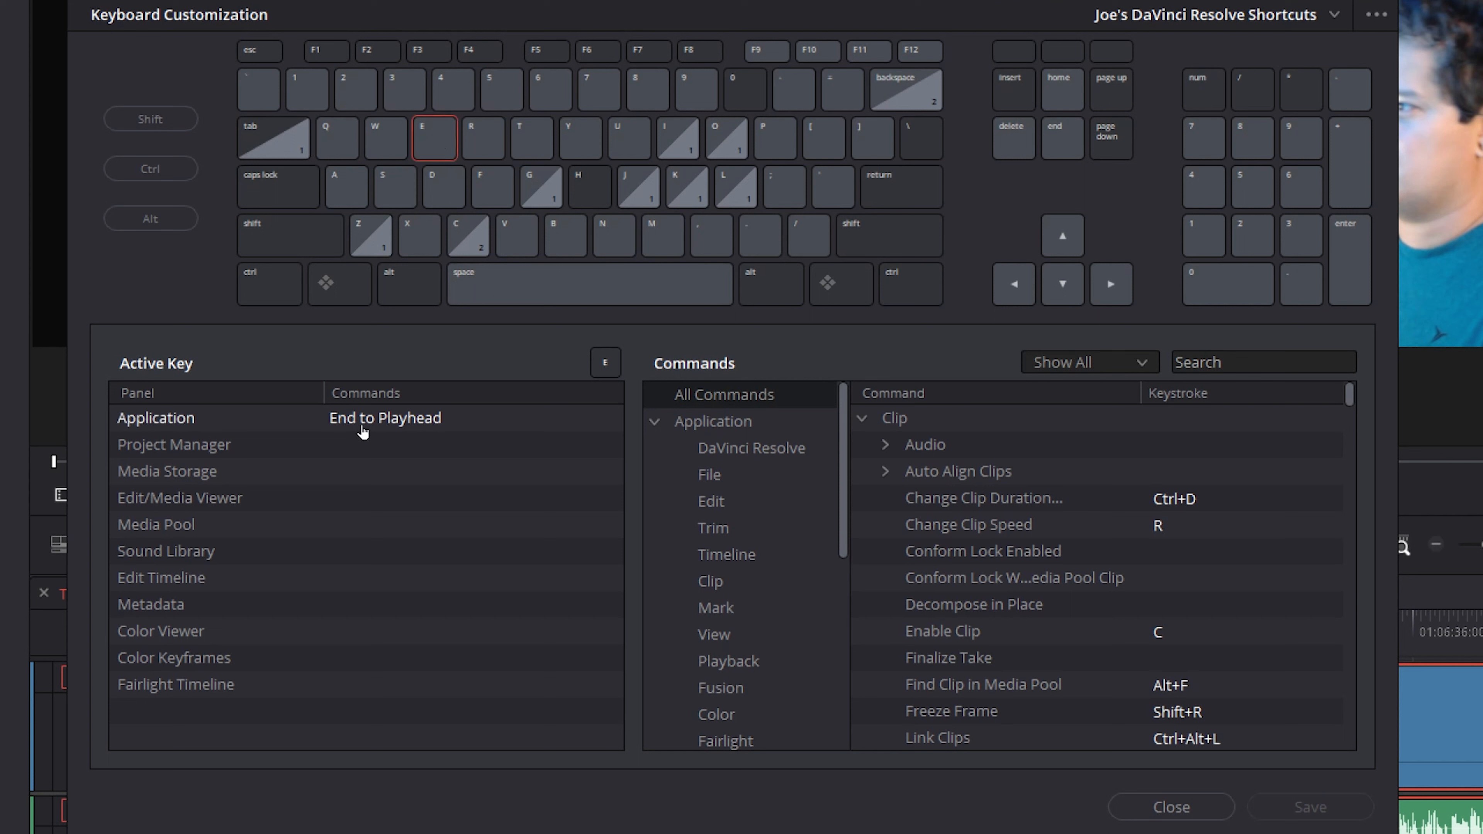
left_click(379, 151)
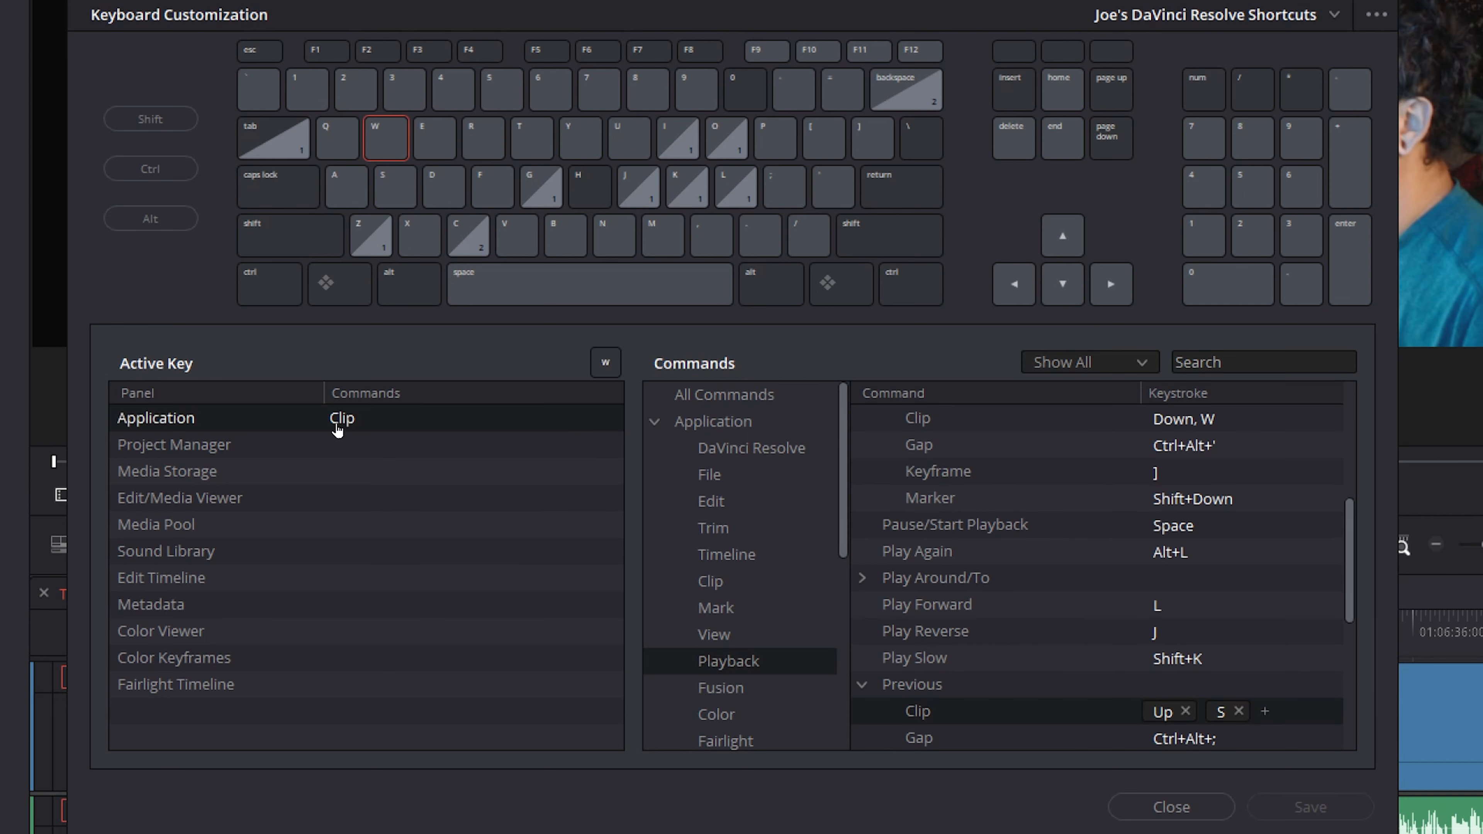
scroll(1077, 476, "up", 1)
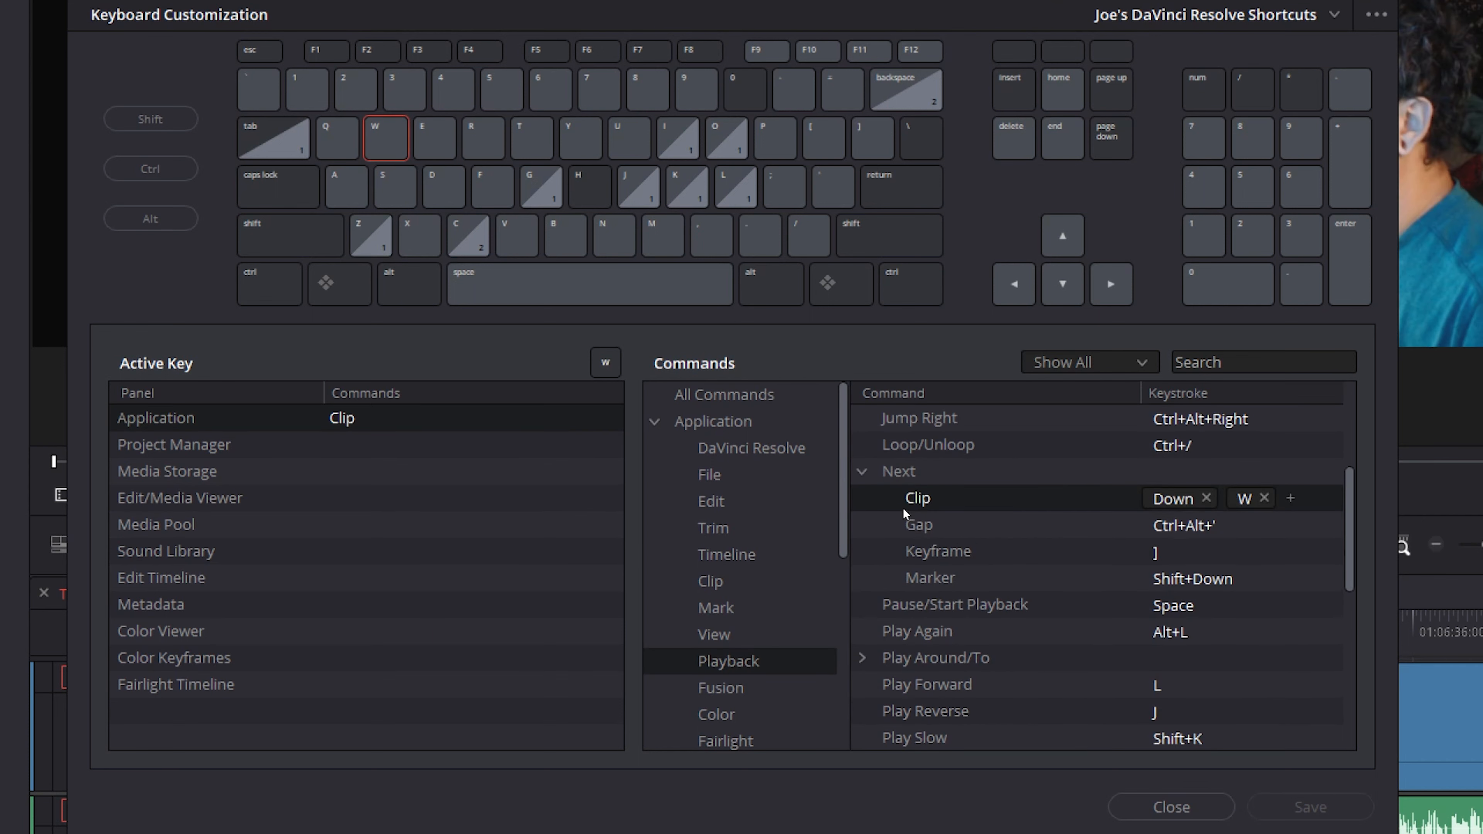
key("s")
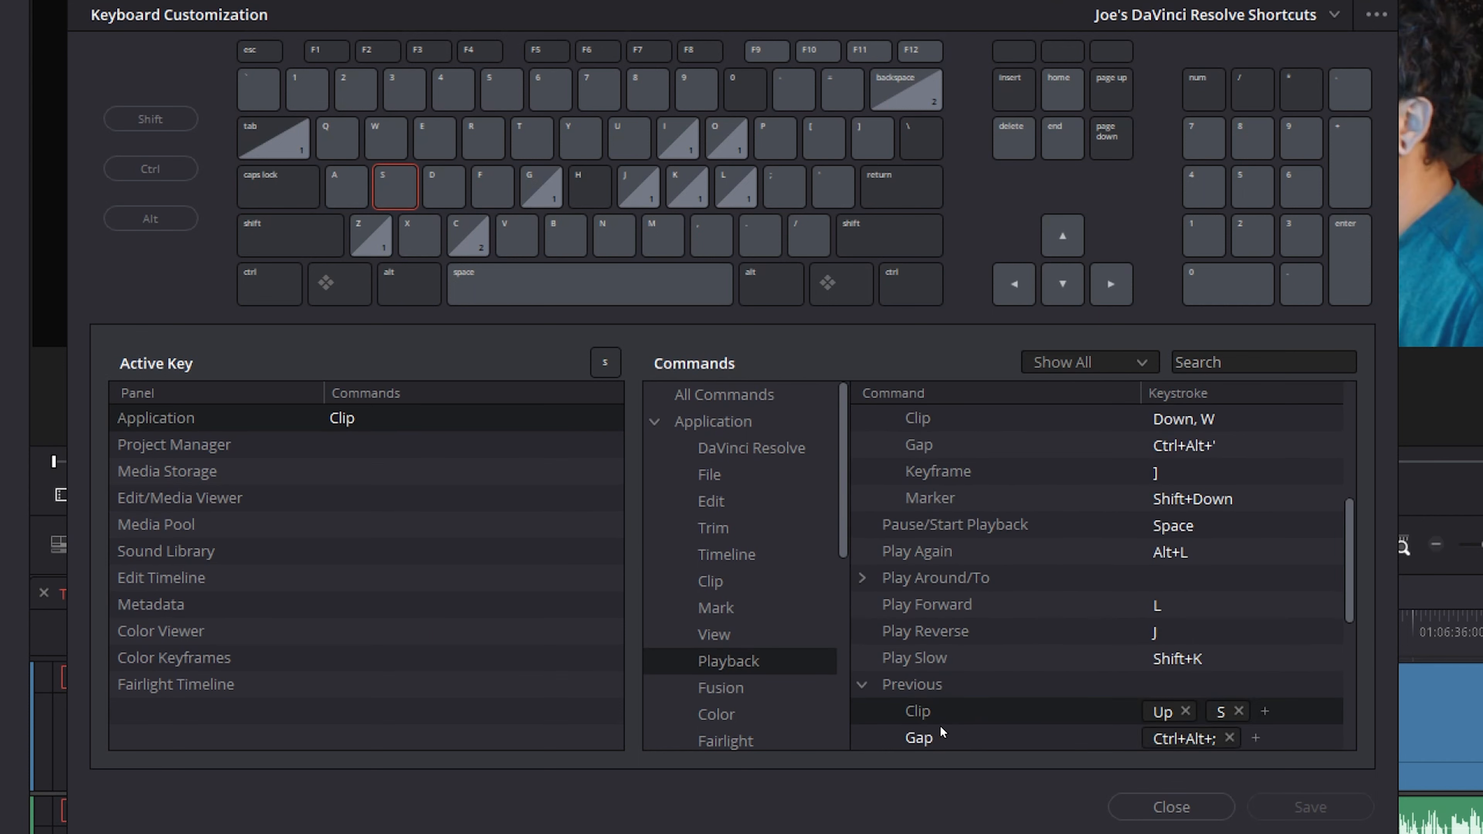
Step: Check the commands assigned to the A, D, Z and X keys and leave the keyboard customization
left_click(346, 192)
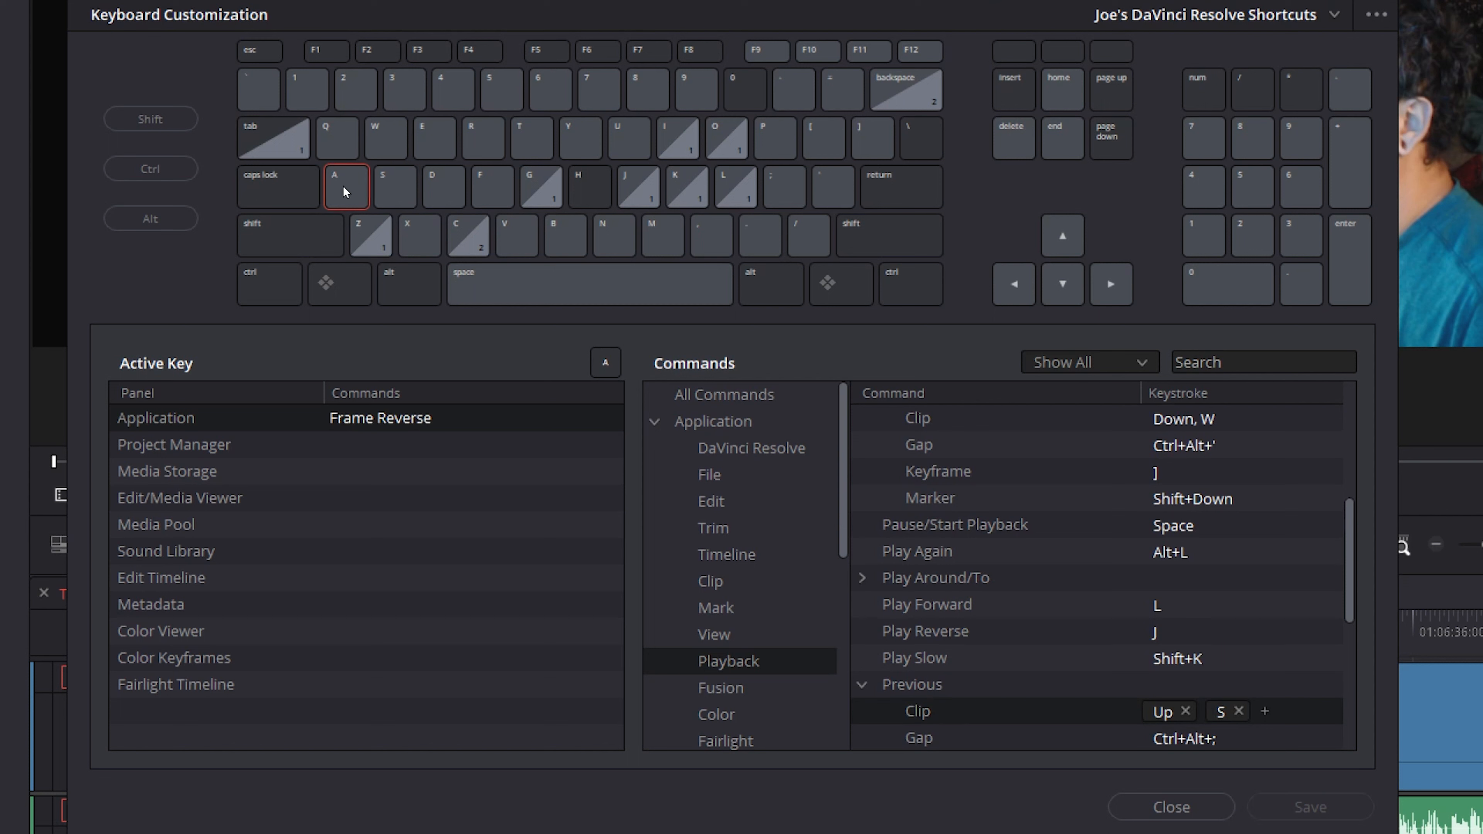
left_click(442, 190)
left_click(365, 237)
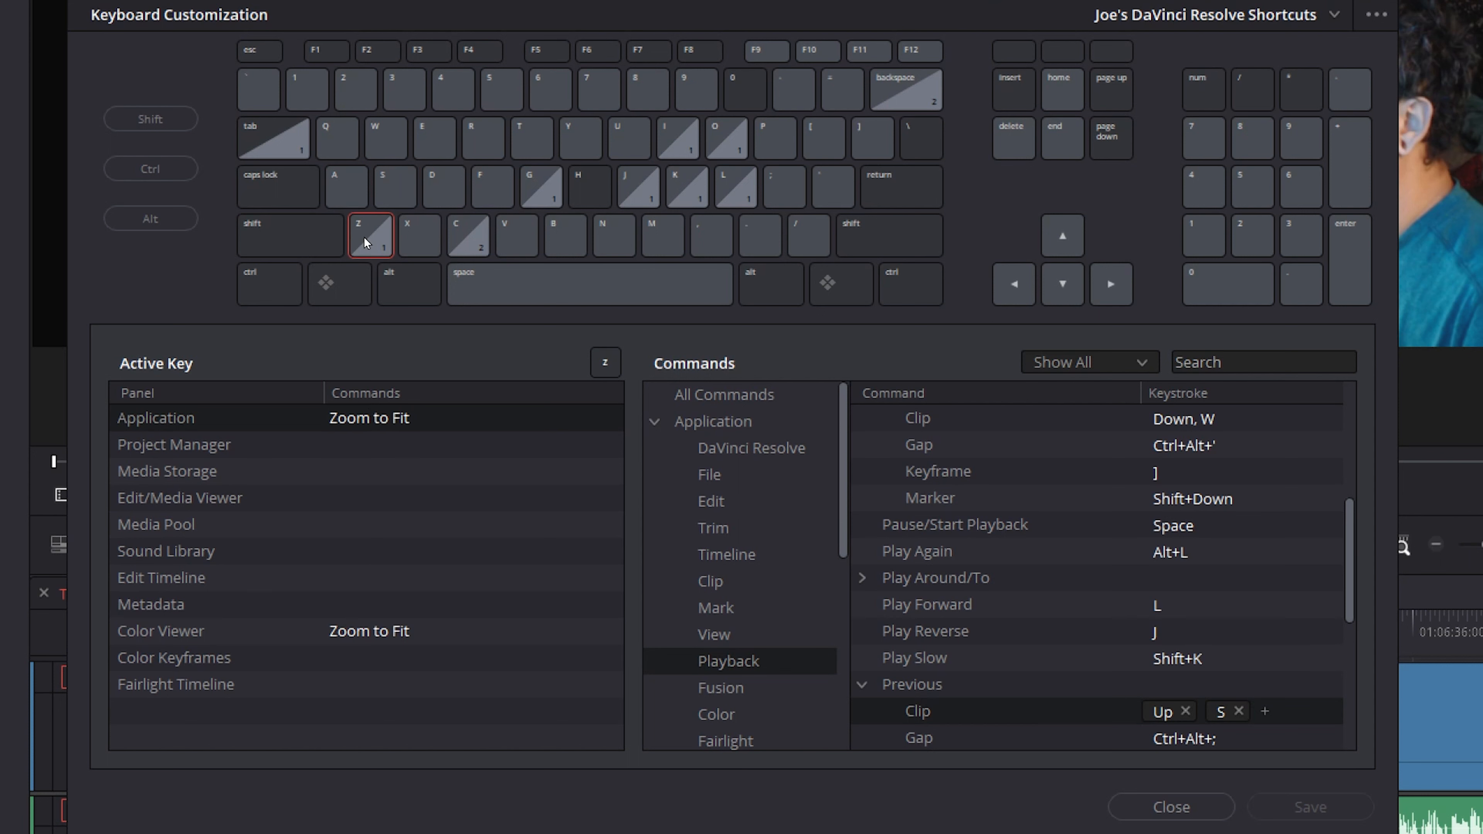
left_click(415, 239)
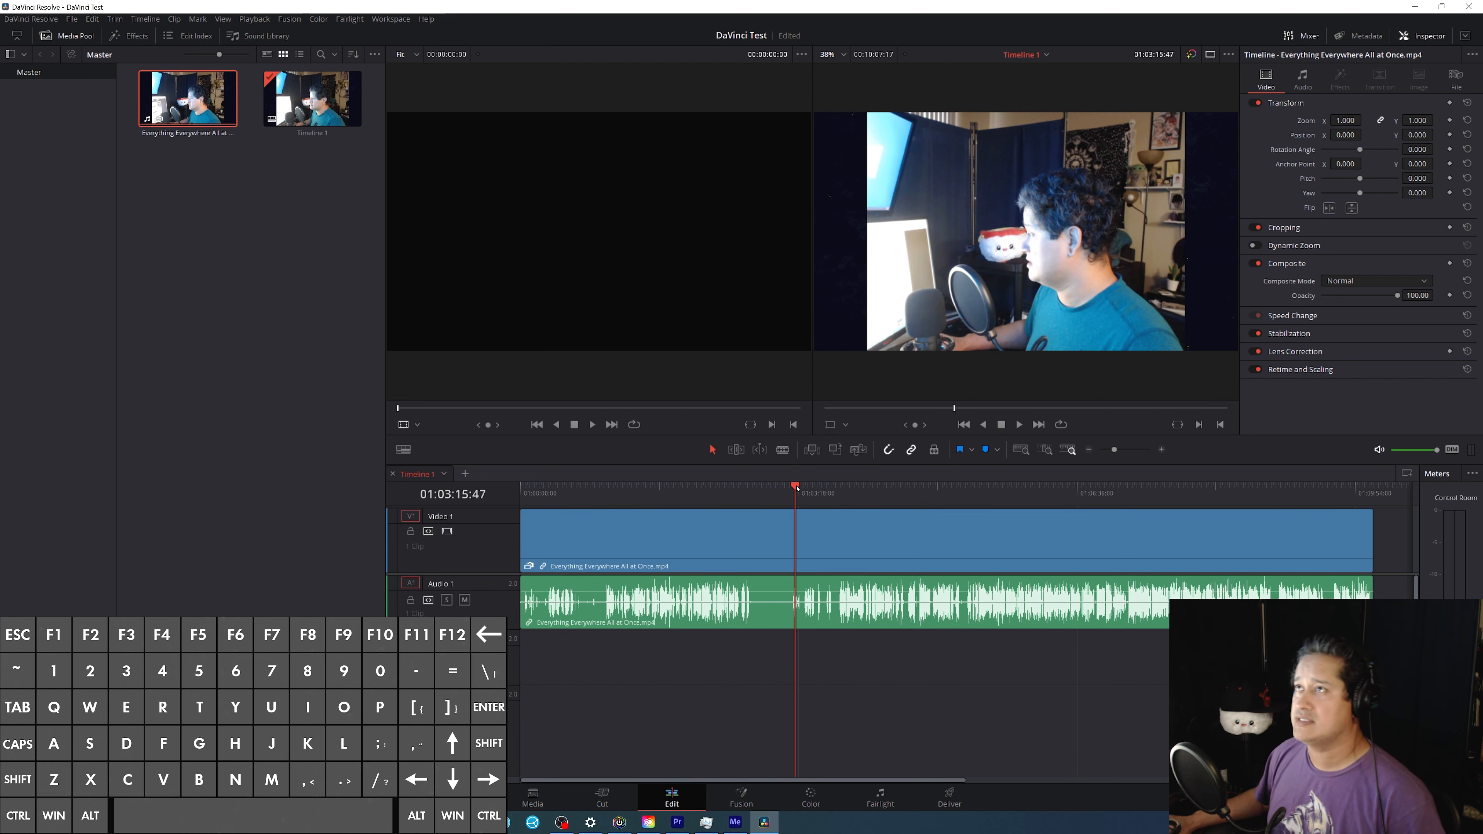
Step: Scrub the playhead to various points along the timeline to examine the preview's responsiveness
left_click(705, 490)
left_click(803, 490)
left_click(894, 491)
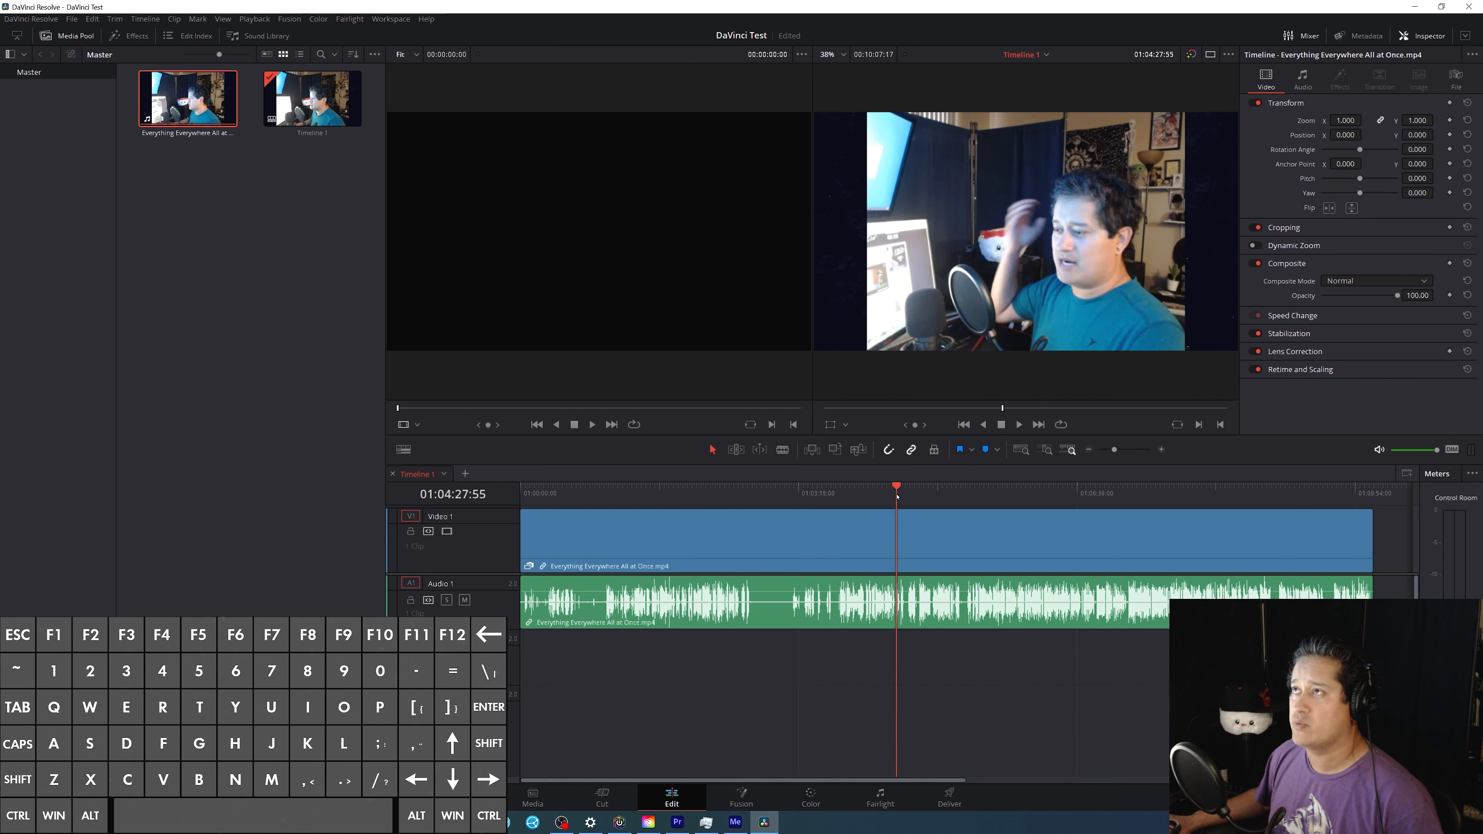
left_click(716, 491)
key("ctrl+a")
left_click(928, 494)
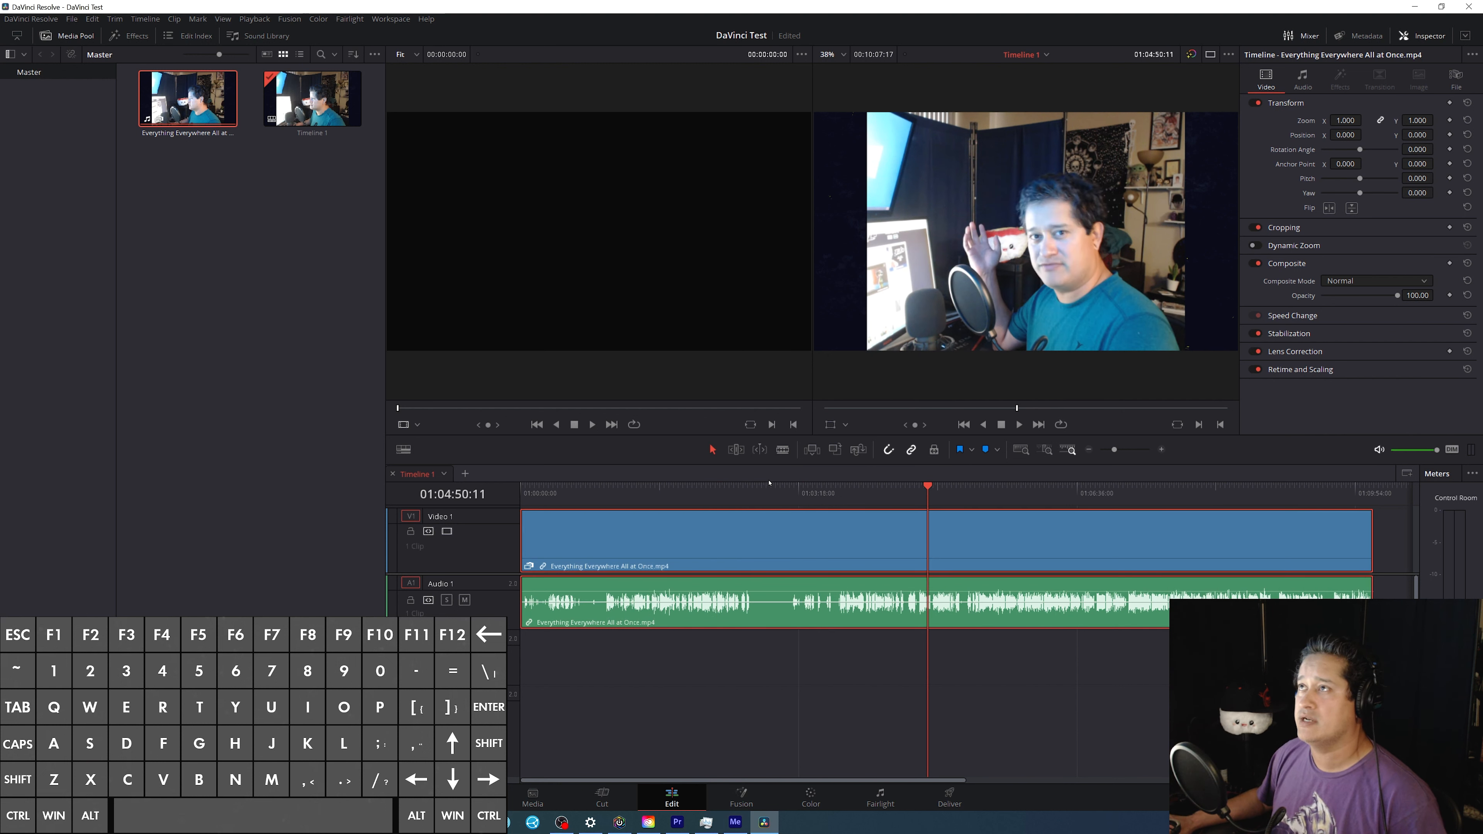
left_click(950, 491)
left_click(1119, 674)
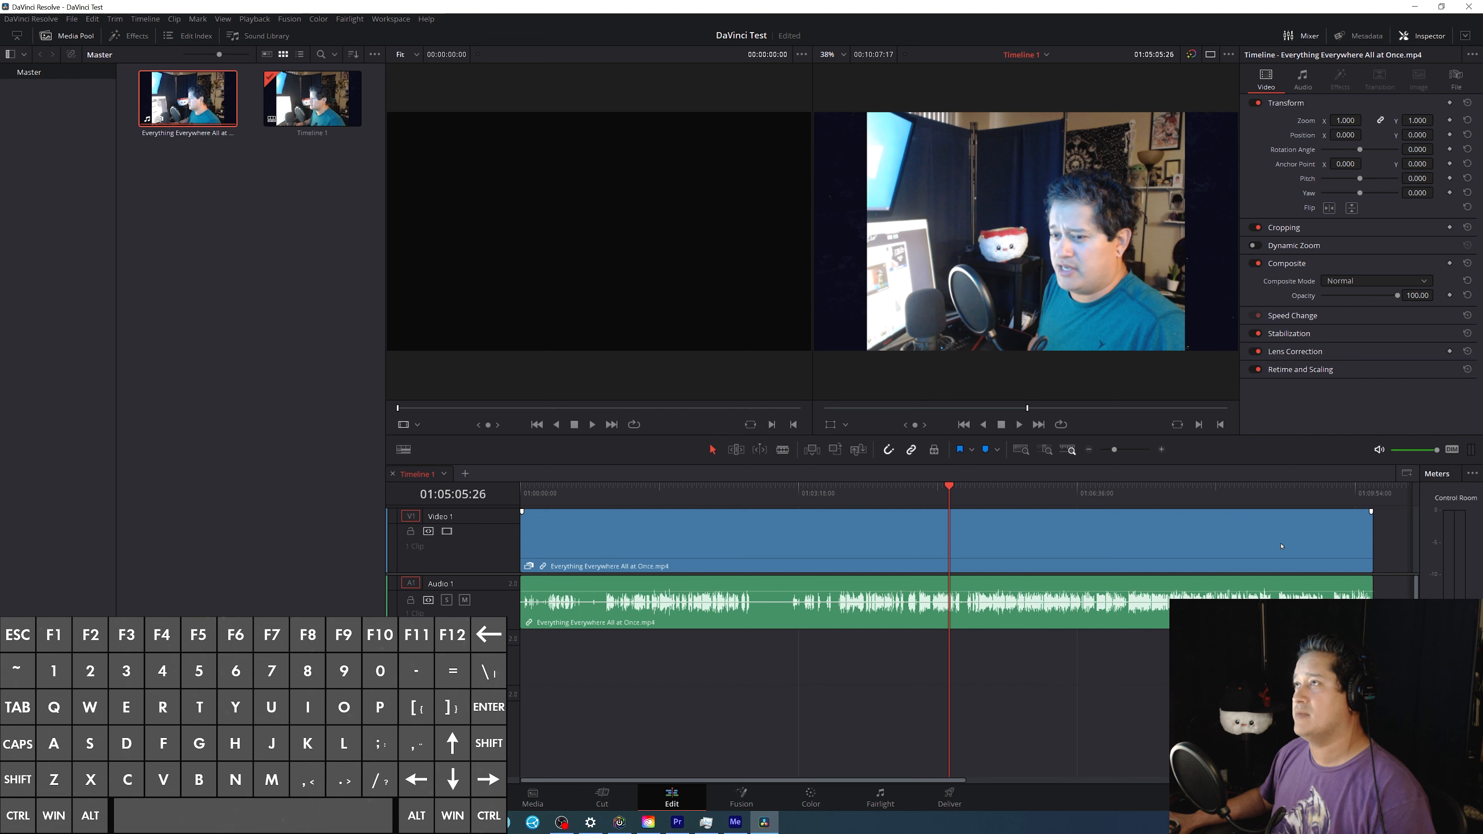
left_click(1288, 491)
left_click_drag(782, 494, 882, 501)
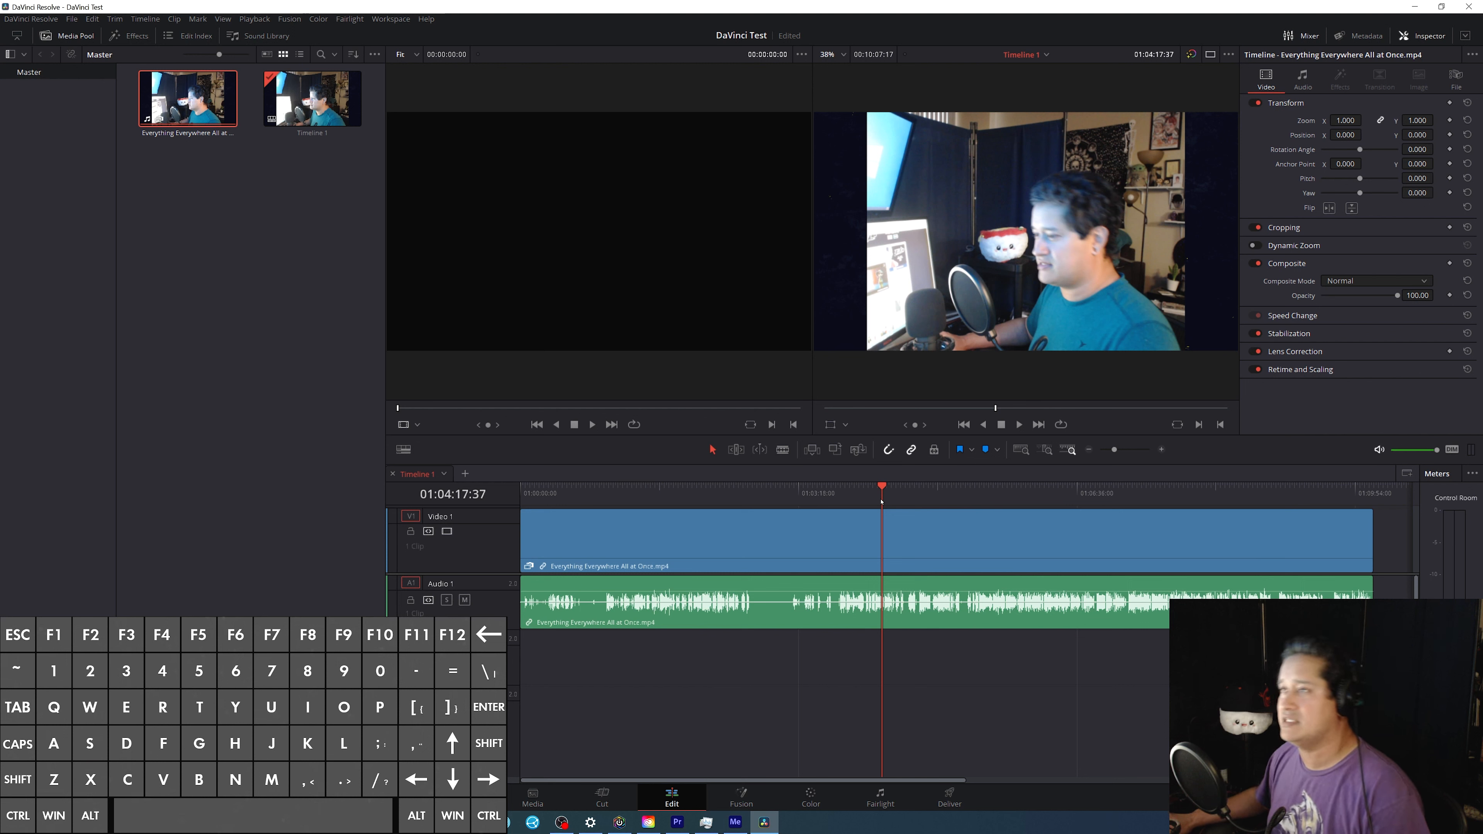
Step: Split the clip at 01:02:51:03 and ripple-trim the second part's start to 01:03:09:11
left_click_drag(882, 492, 787, 489)
key("x")
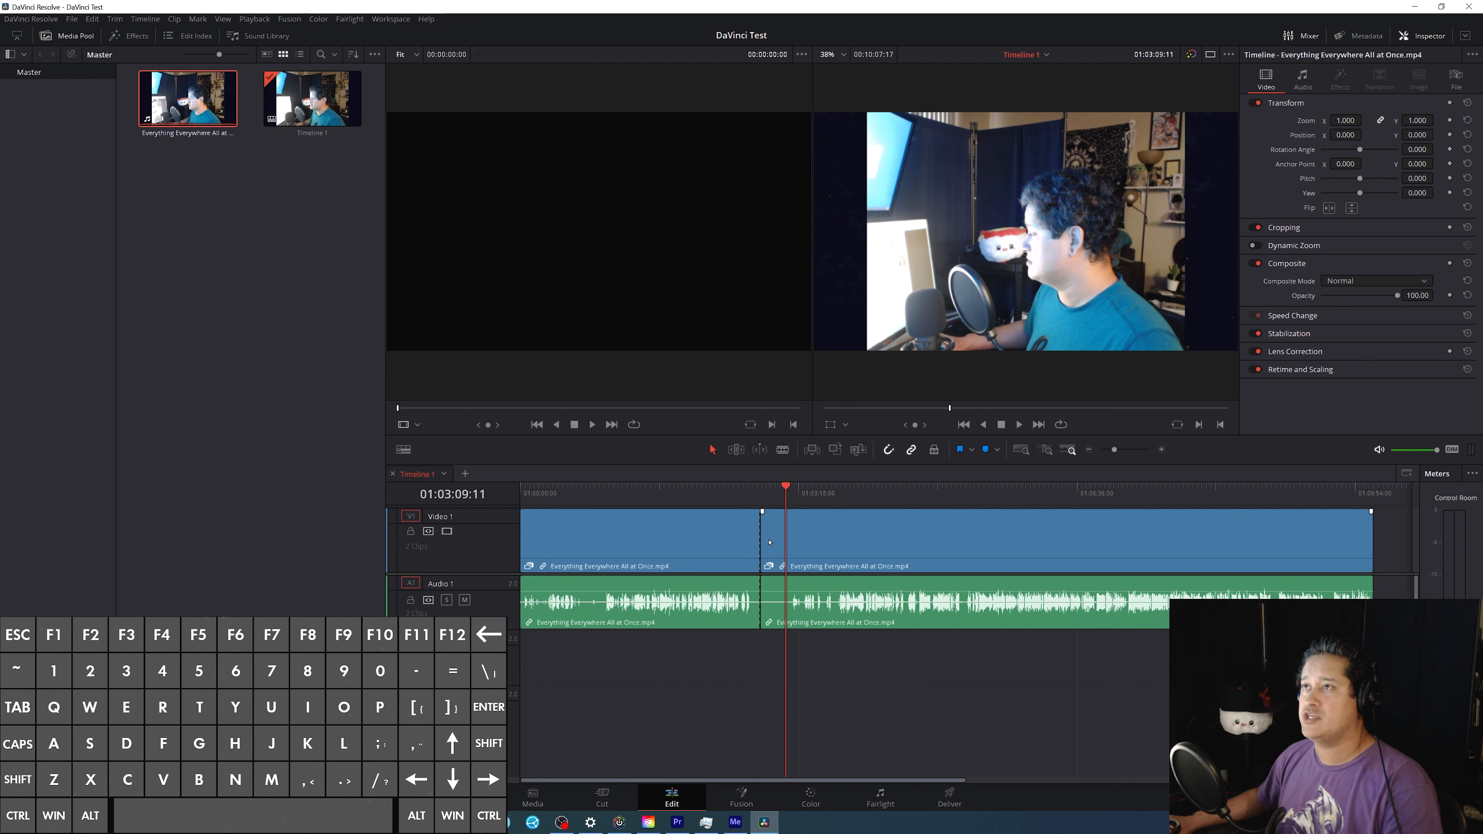
key("q")
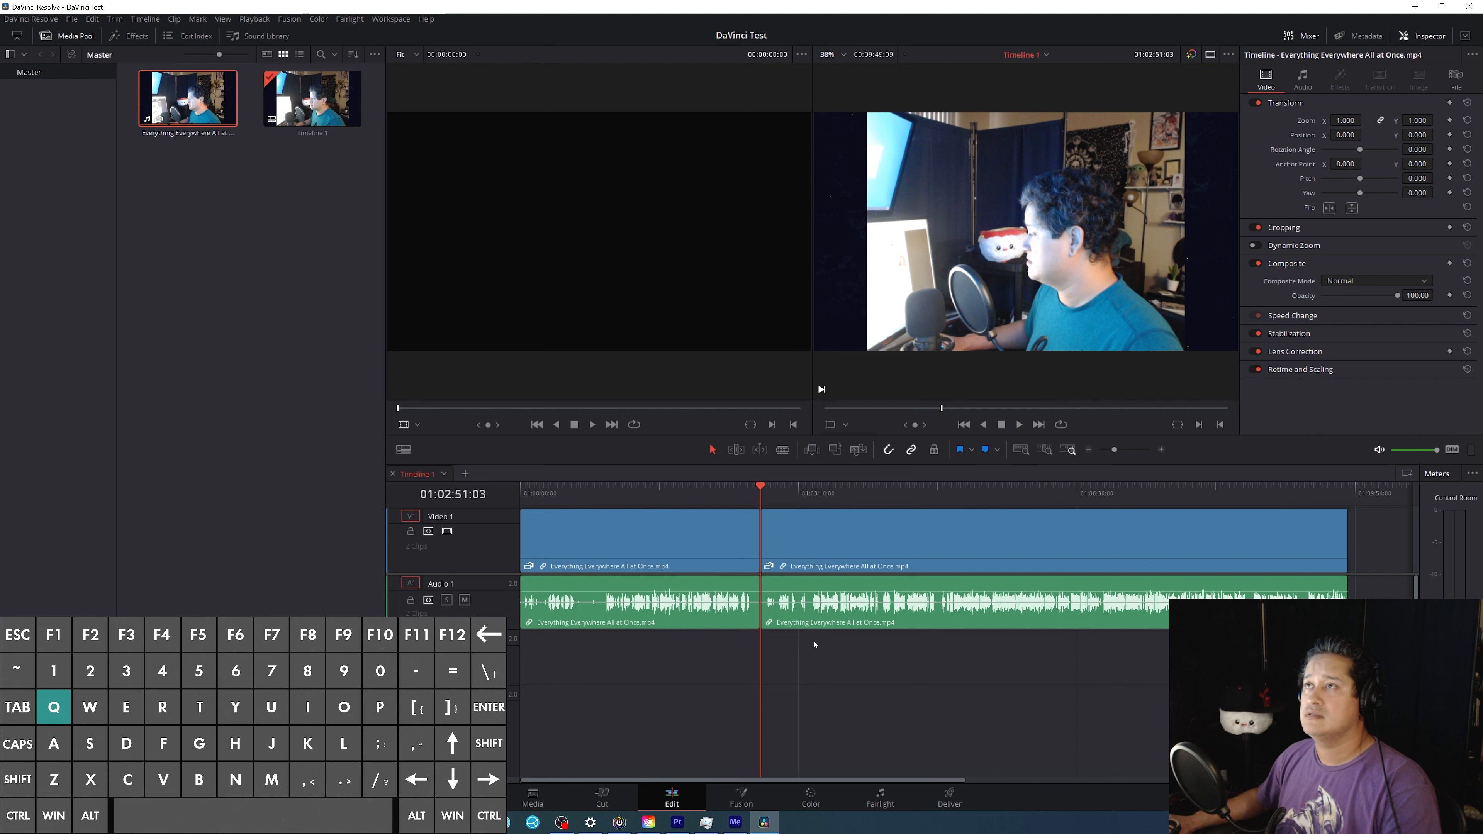
Step: Ripple-trim the first clip's end to 01:00:56:28 and split the second clip at 01:03:00:57 and 01:04:56:21
left_click_drag(613, 488, 601, 493)
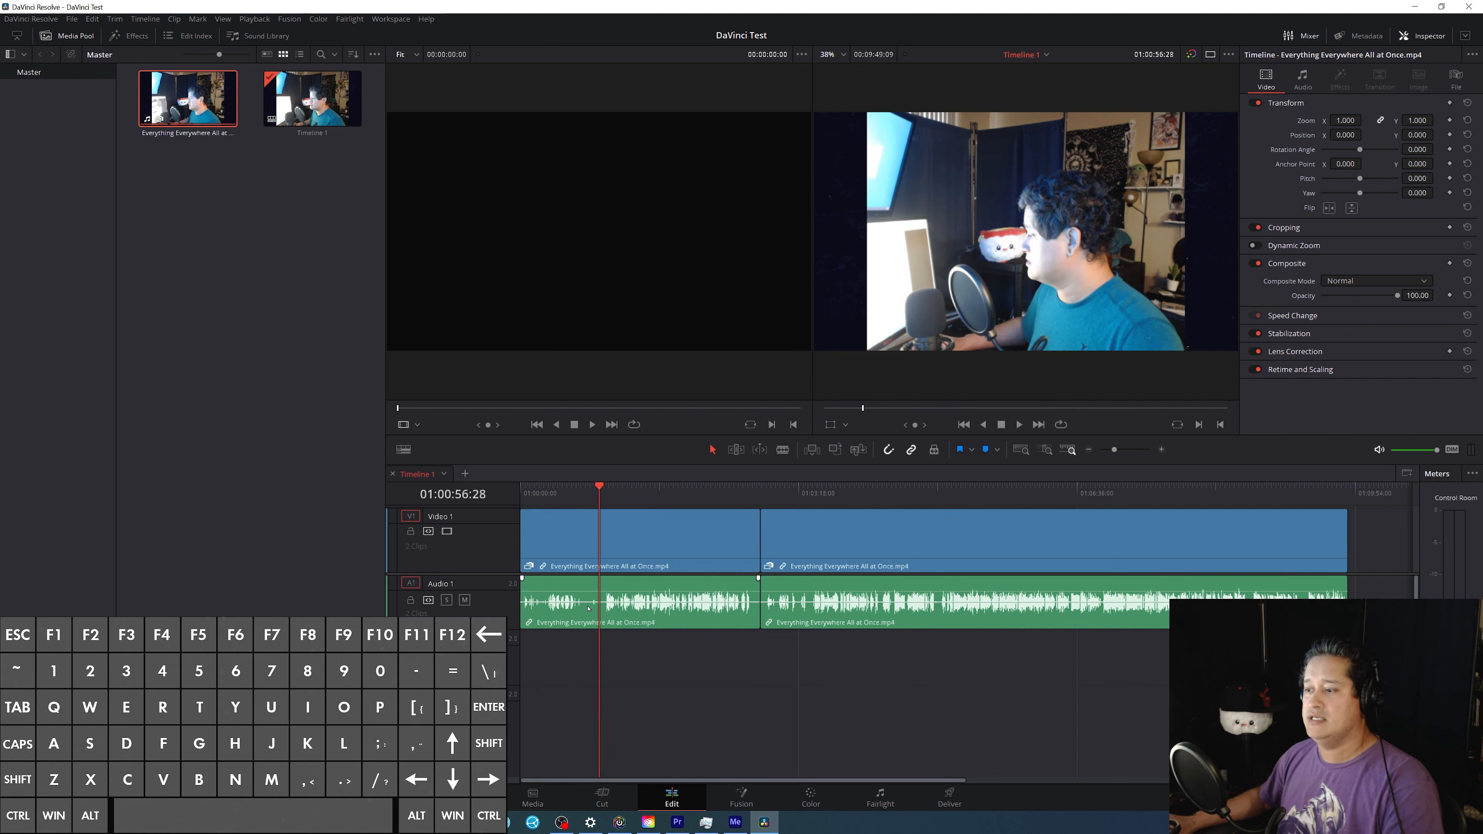
key("e")
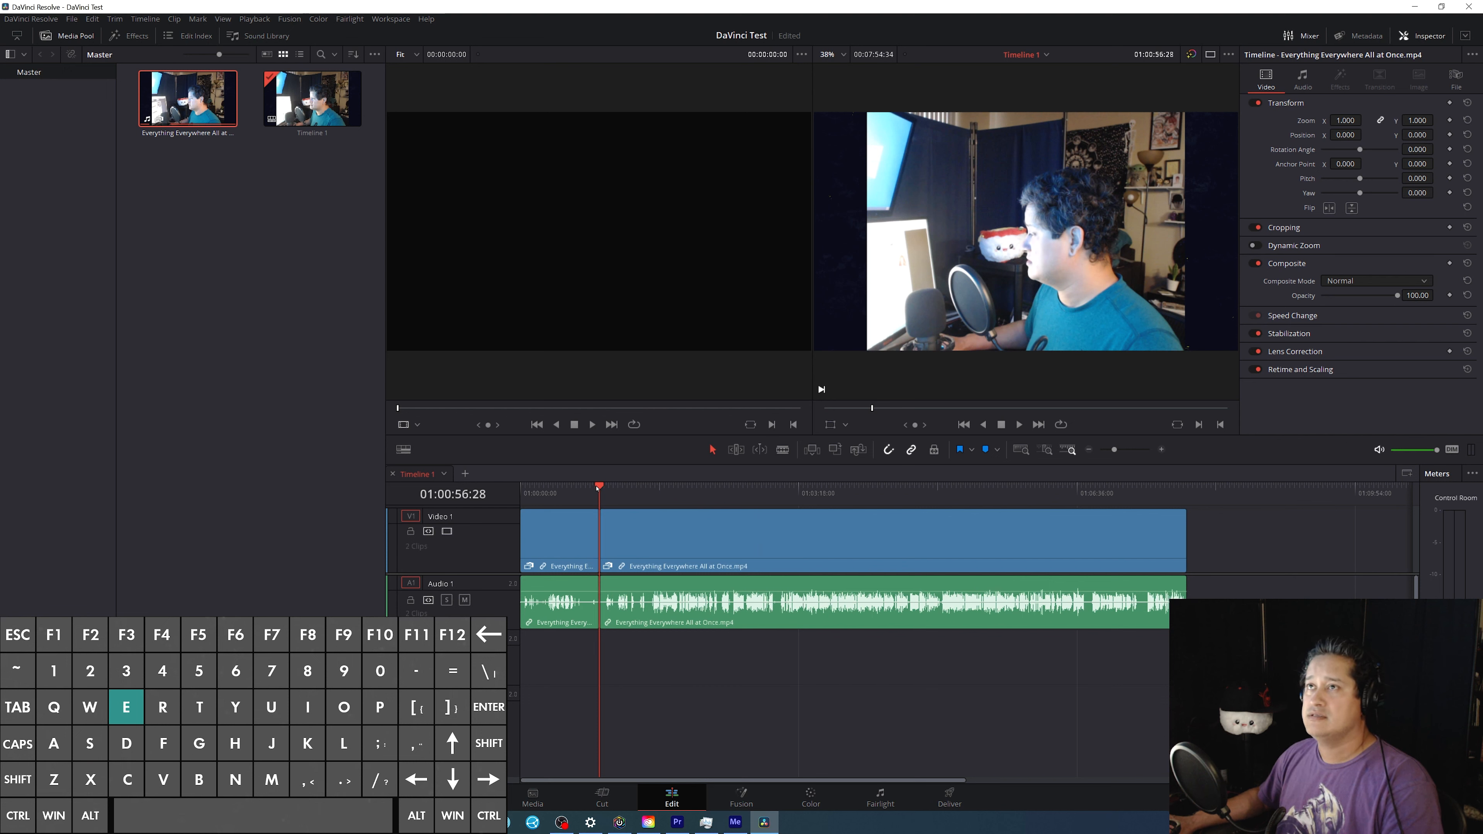
left_click_drag(599, 488, 782, 490)
key("x")
key("ctrl+b")
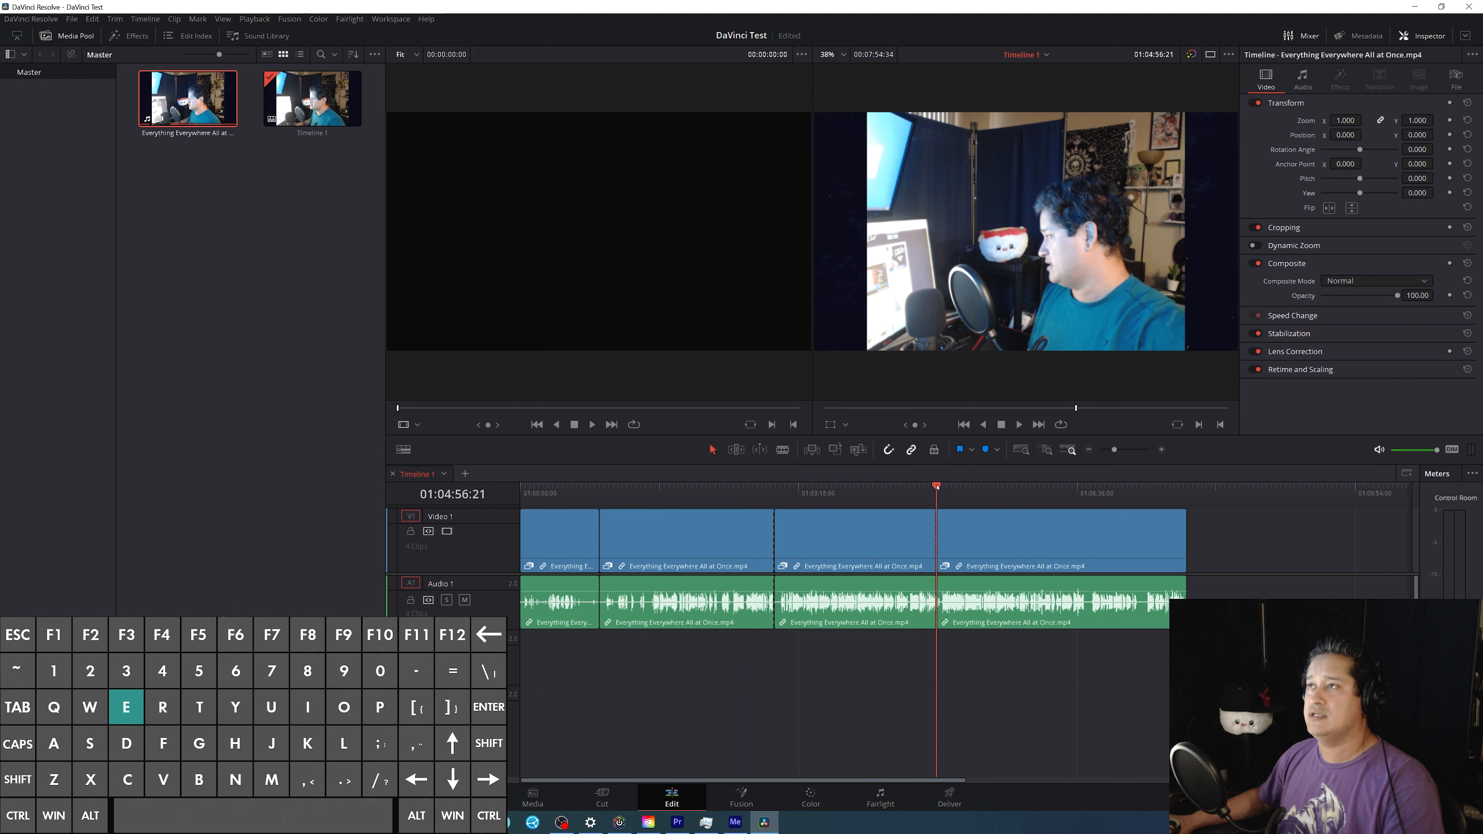
Step: Jump the playhead back and forth between the cuts on the timeline to check the edit-point navigation
key("s")
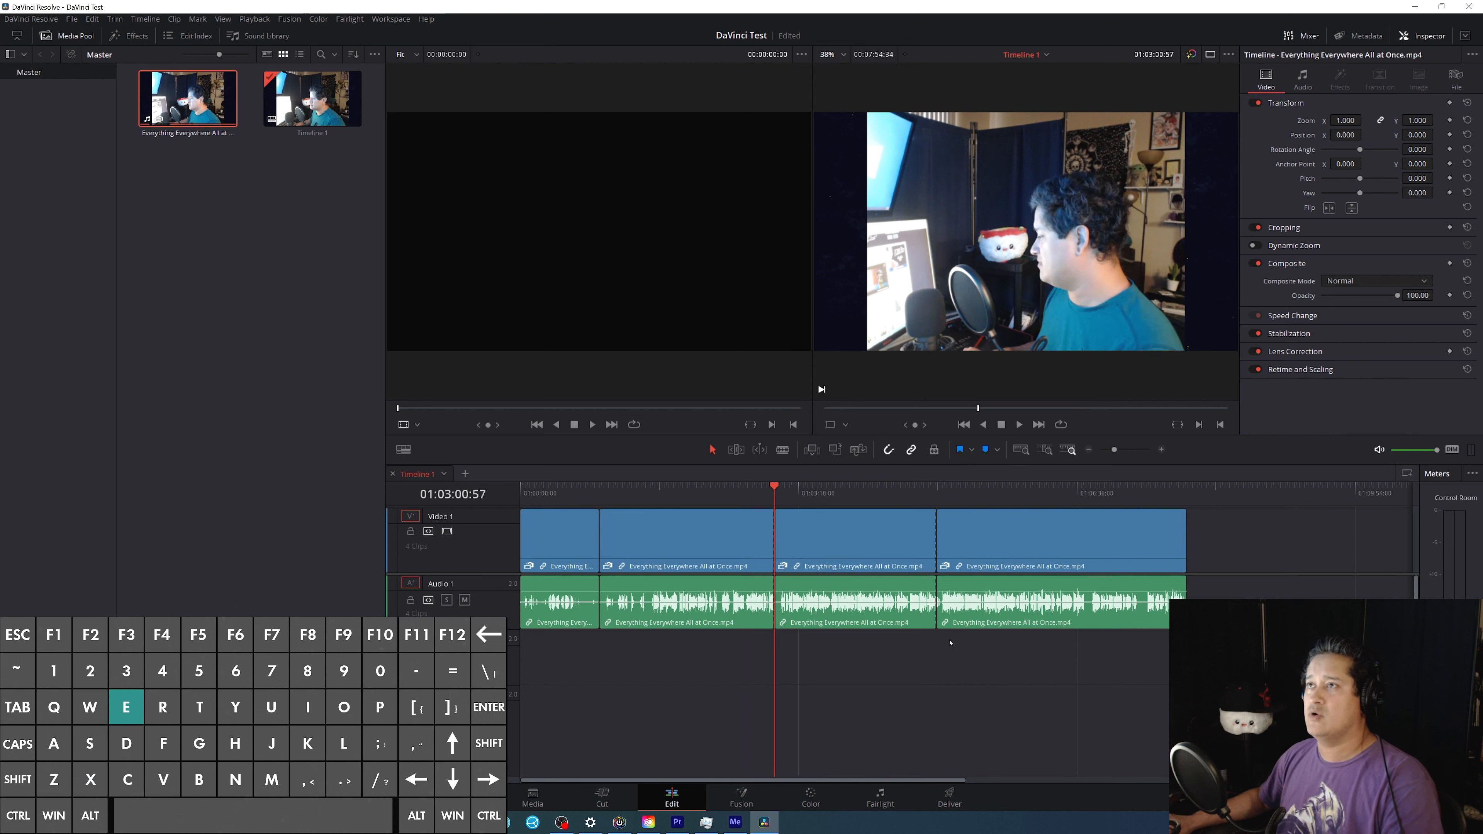
key("s")
key("w")
key("w")
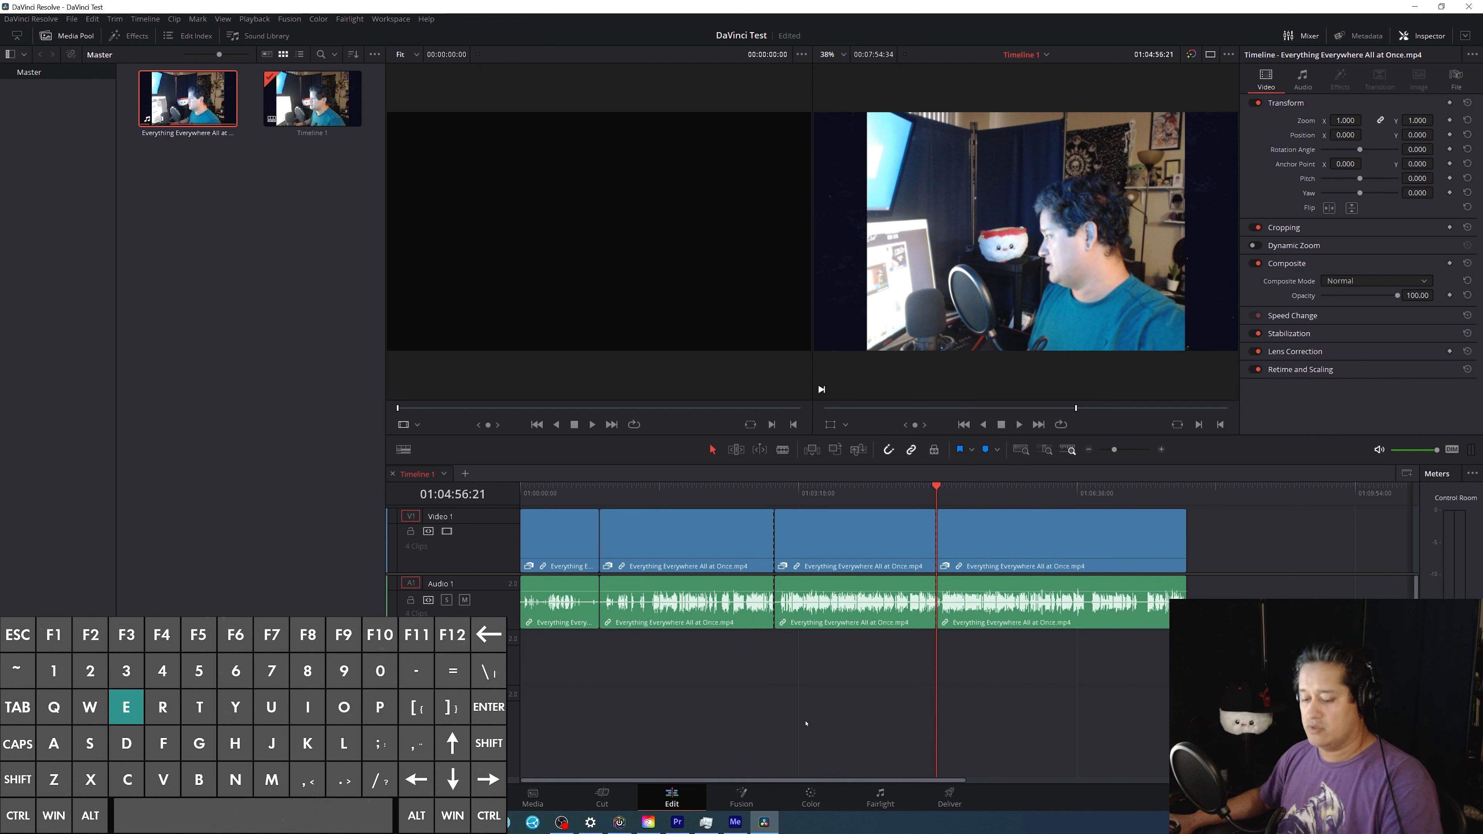
key("w")
key("w")
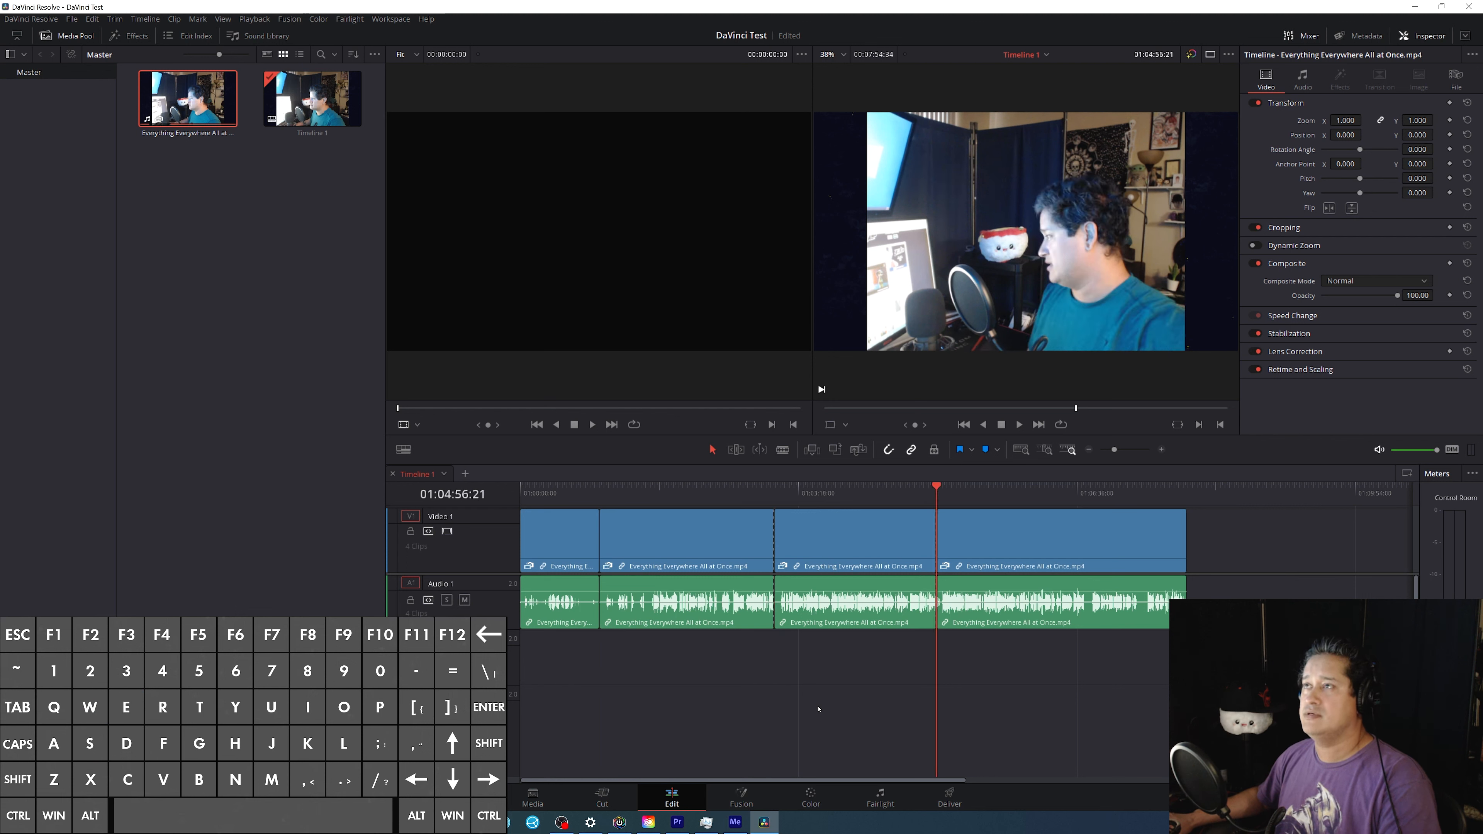
key("s")
key("w")
key("s")
key("s")
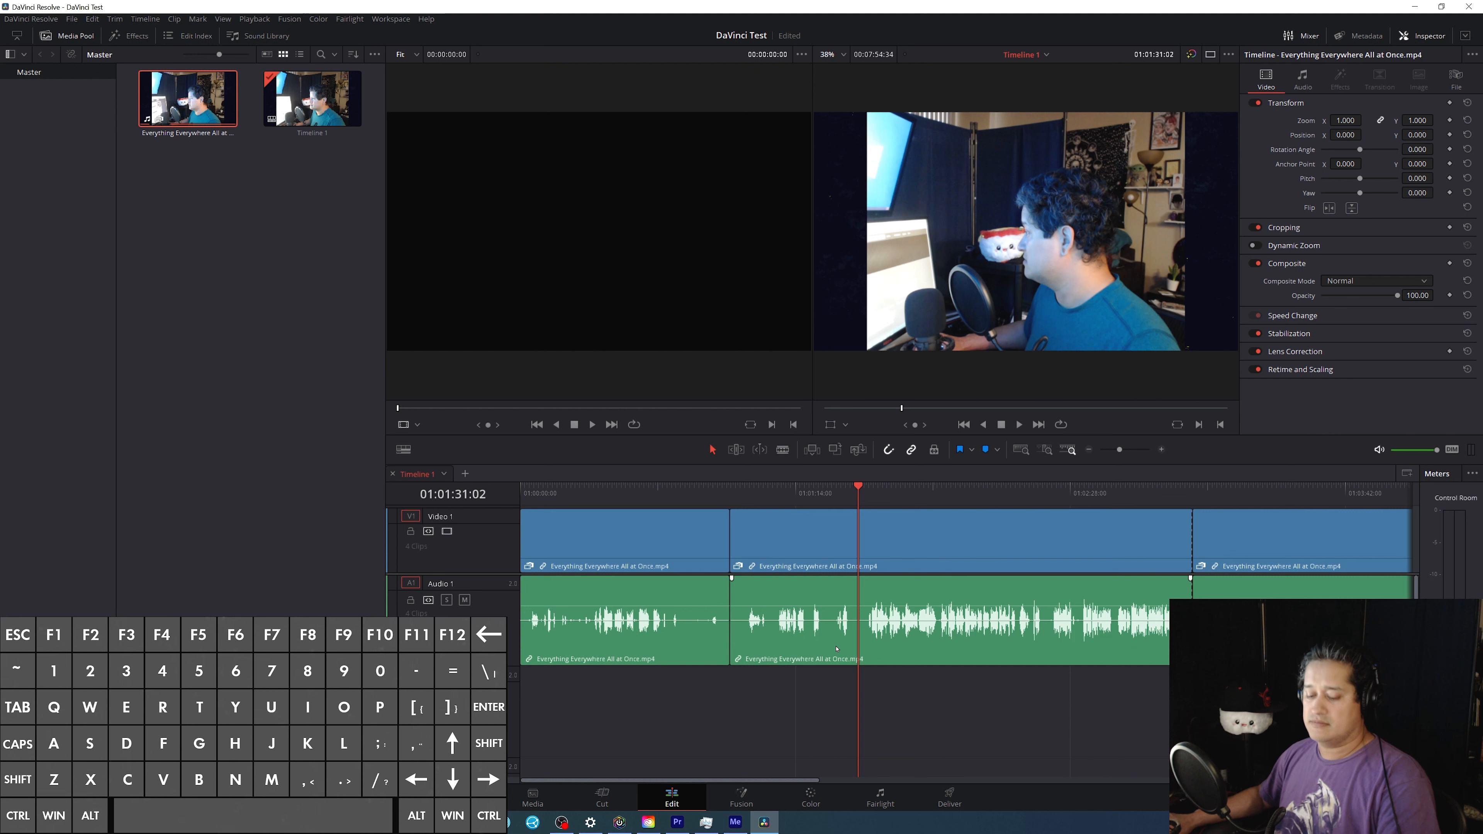
Step: Enable 2D Timeline Scroll and move the playhead to 01:01:54:06
left_click(223, 19)
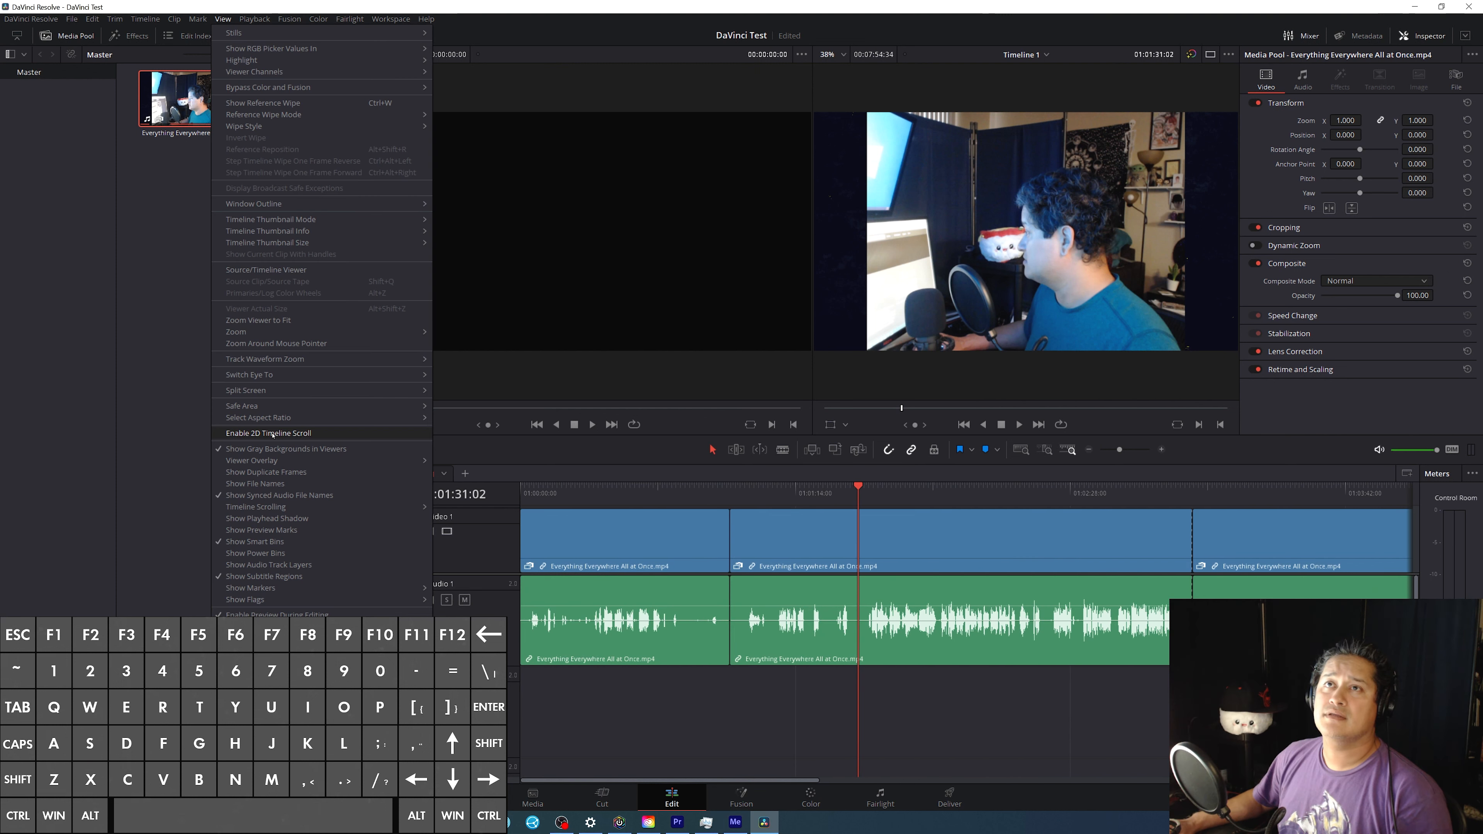
left_click(284, 433)
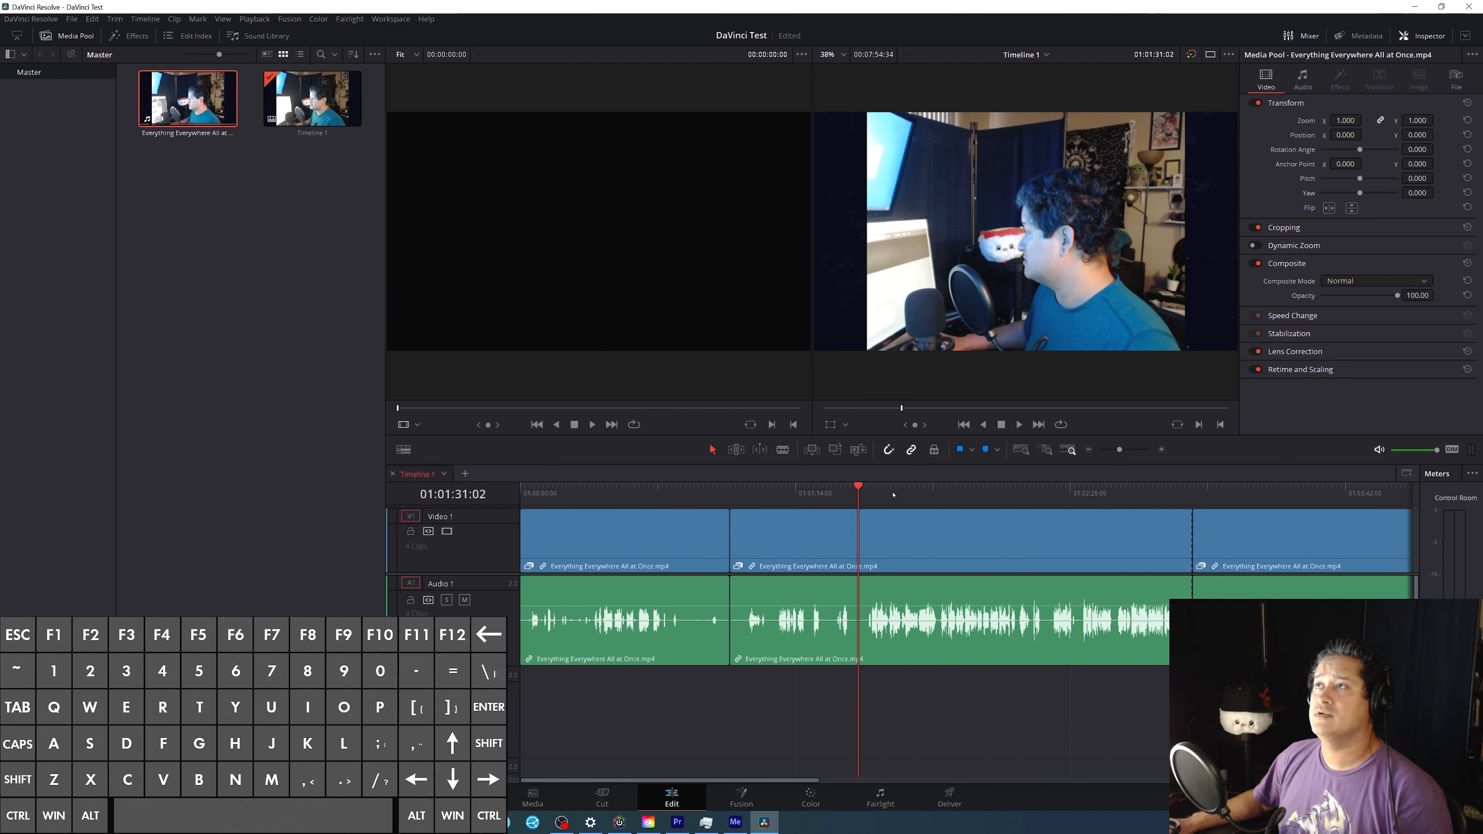
left_click(944, 491)
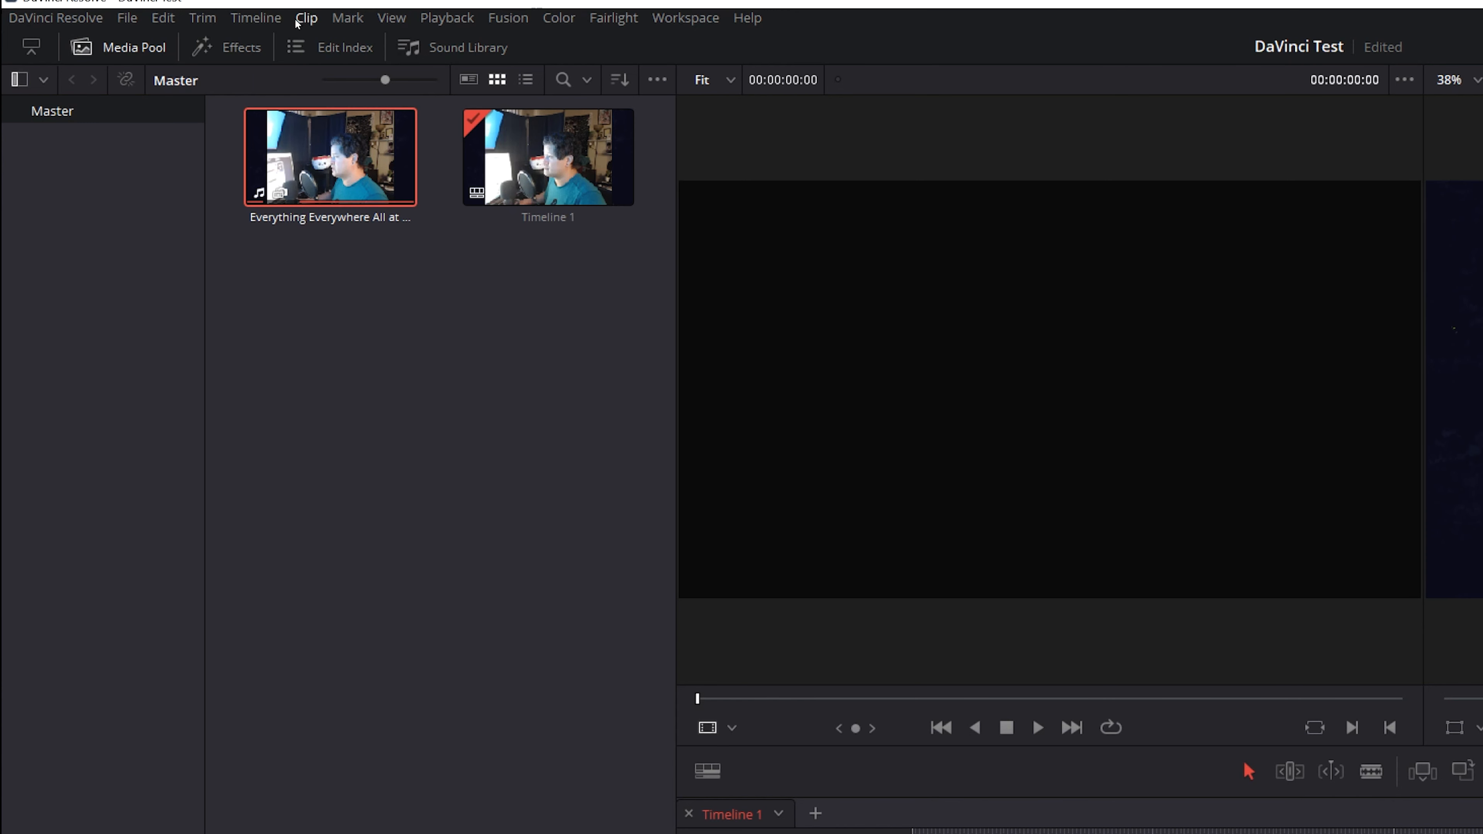
Step: Turn off 2D Timeline Scroll and test scrolling the timeline horizontally in both directions
left_click(222, 20)
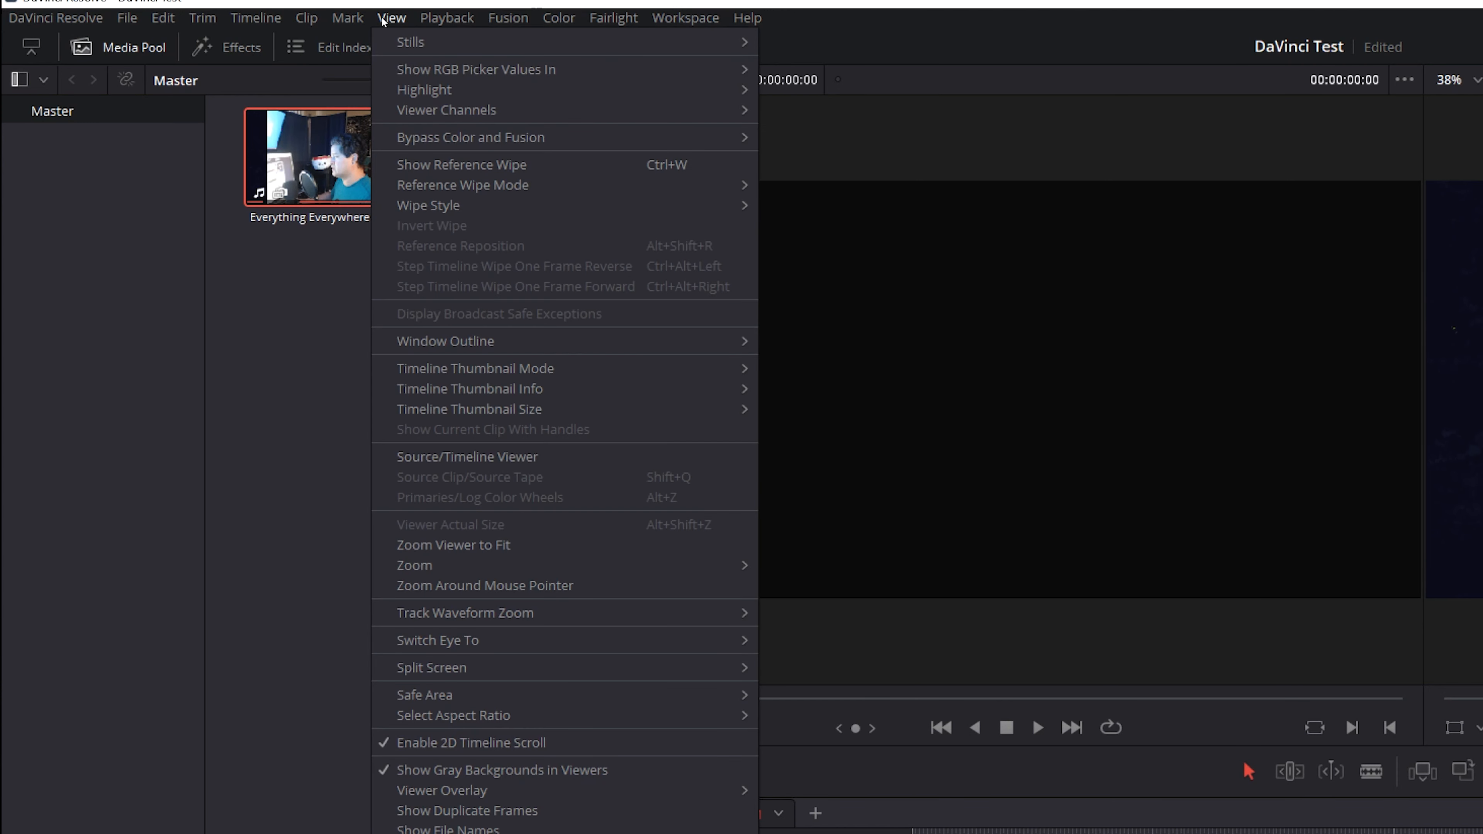
left_click(473, 743)
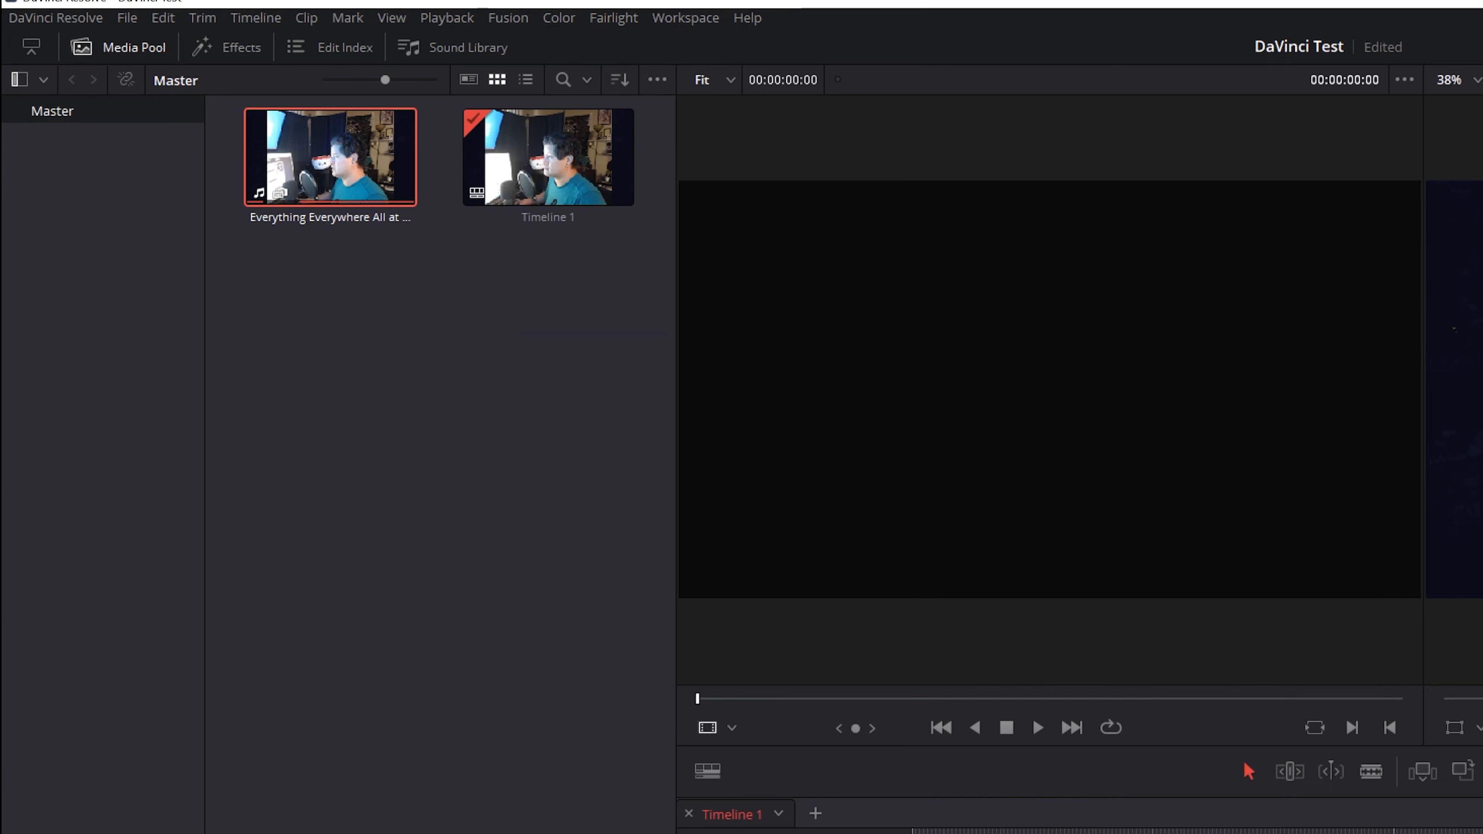
scroll(954, 516, "right", 2)
scroll(911, 526, "left", 3)
scroll(870, 540, "right", 2)
scroll(866, 536, "left", 4)
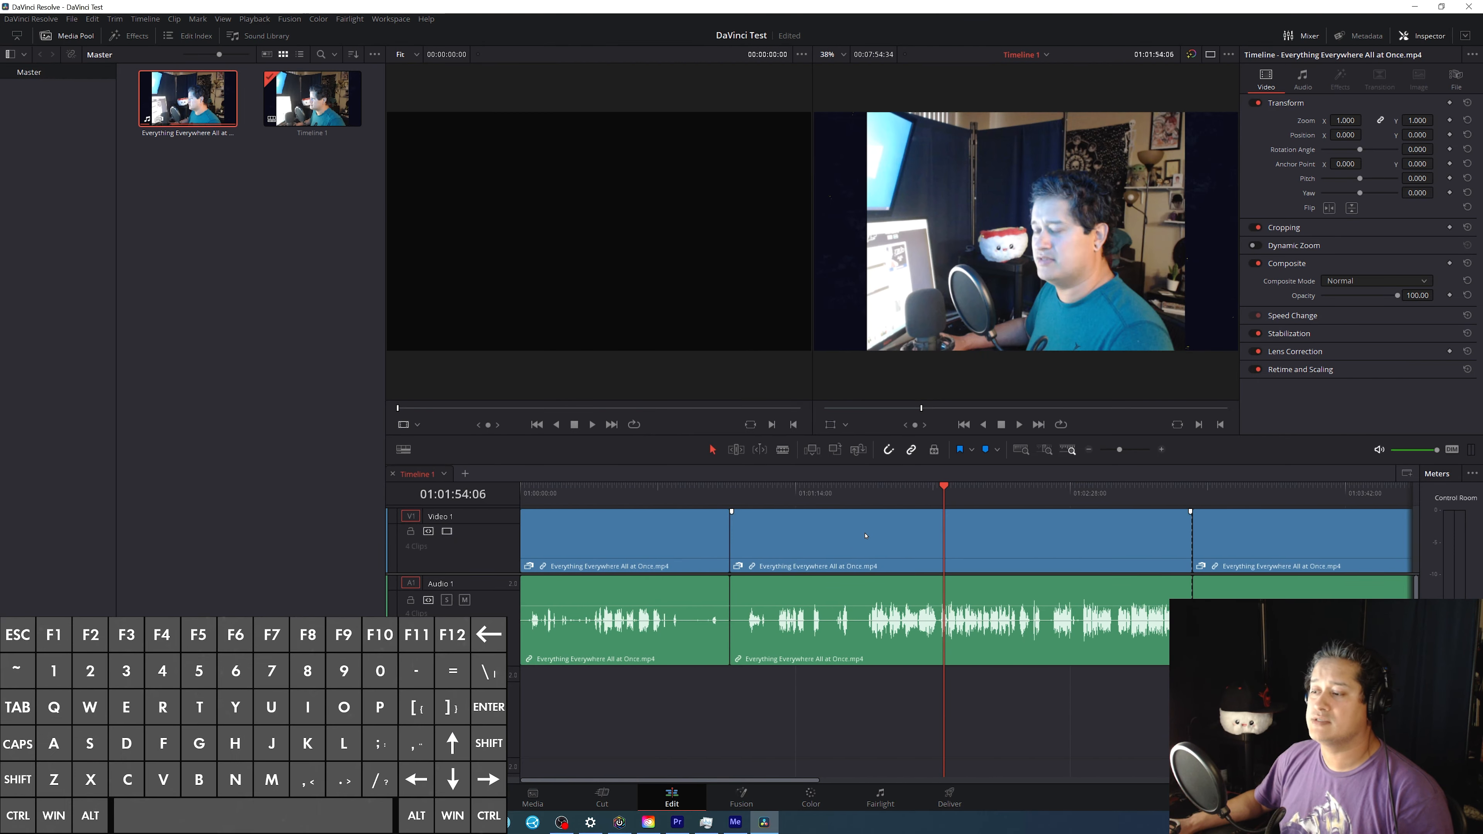
scroll(866, 536, "right", 2)
scroll(866, 536, "left", 1)
scroll(867, 539, "right", 3)
scroll(867, 540, "left", 3)
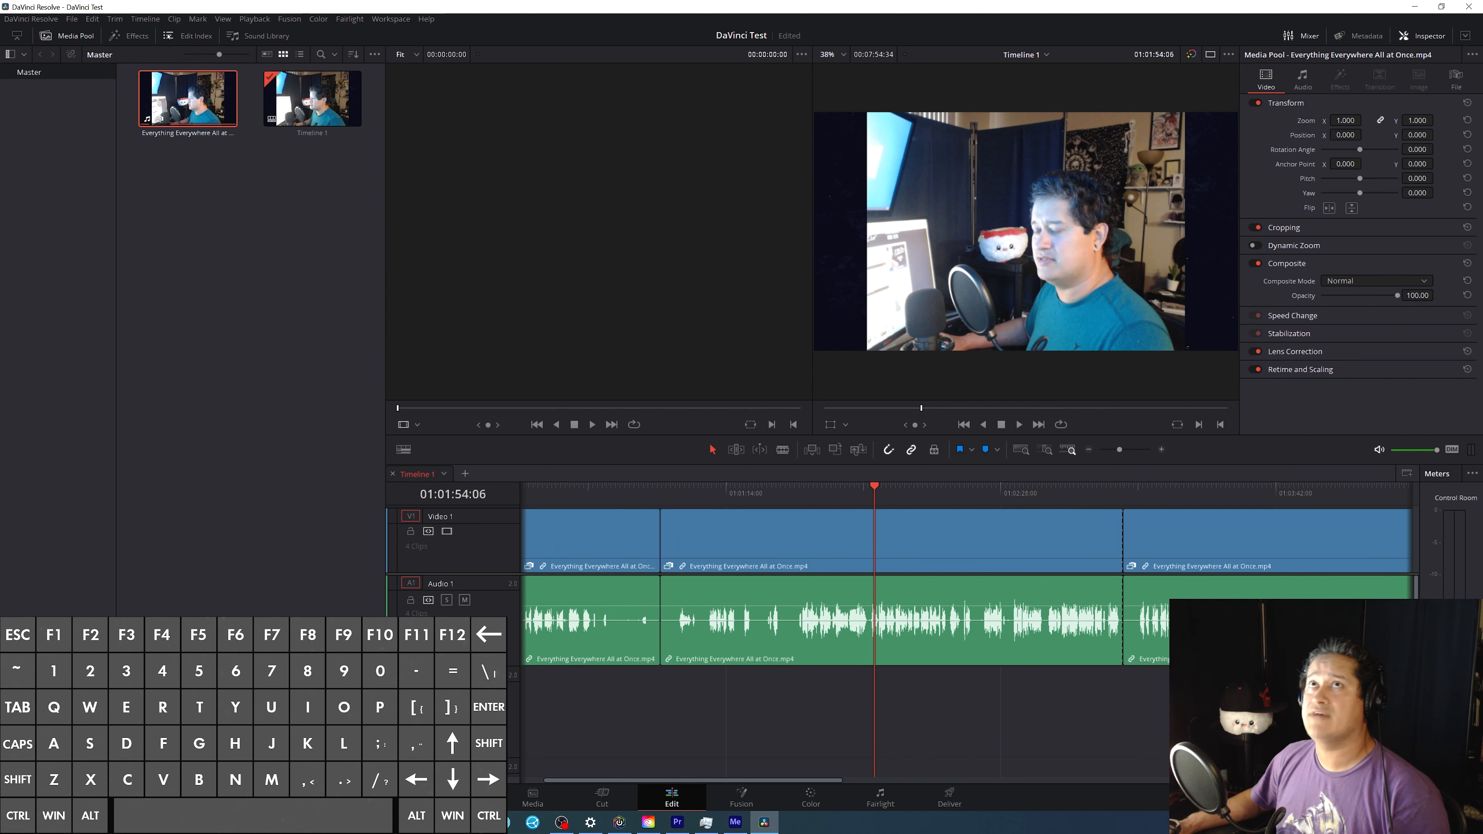
Step: Check the 2D Timeline Scroll option, place the playhead at 01:02:06:44, and scroll back and forth along the timeline
left_click(218, 19)
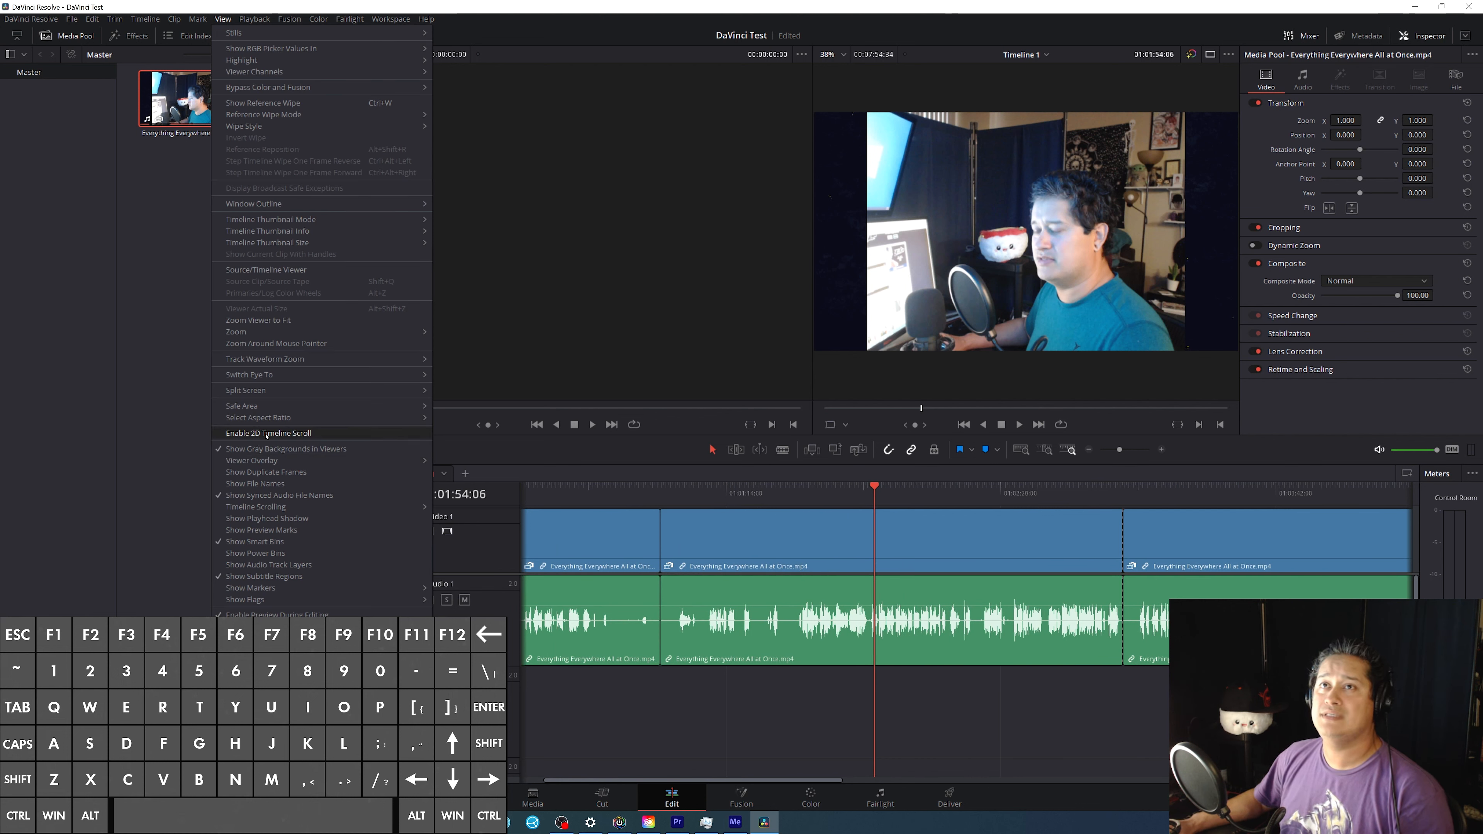
left_click(922, 498)
scroll(862, 549, "right", 7)
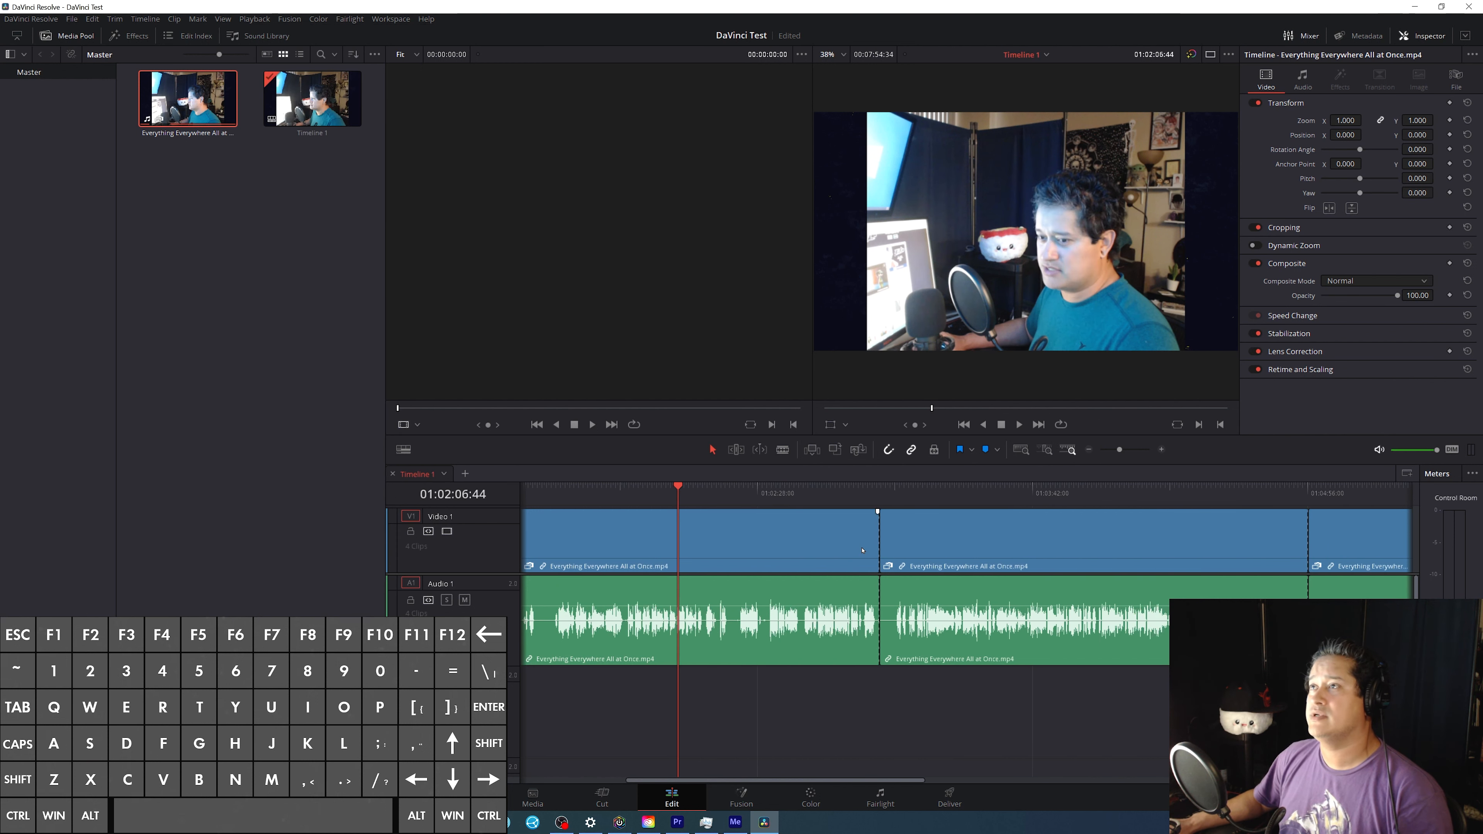
scroll(863, 549, "left", 8)
scroll(862, 550, "right", 4)
scroll(863, 549, "left", 4)
scroll(863, 549, "right", 2)
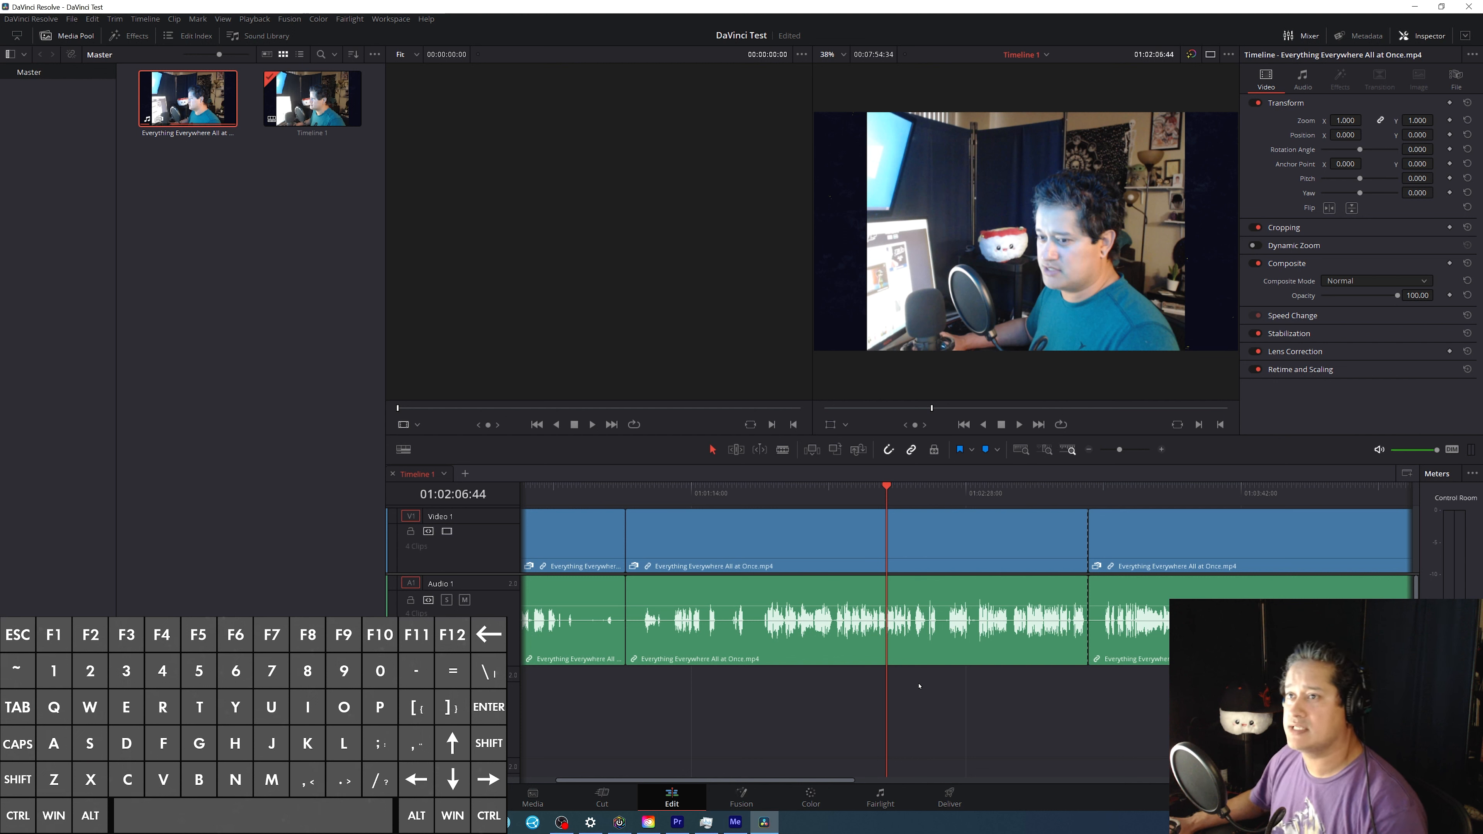
Step: Zoom the timeline to fit all clips and move the playhead to 01:05:48:40 in the last clip
key("shift+z")
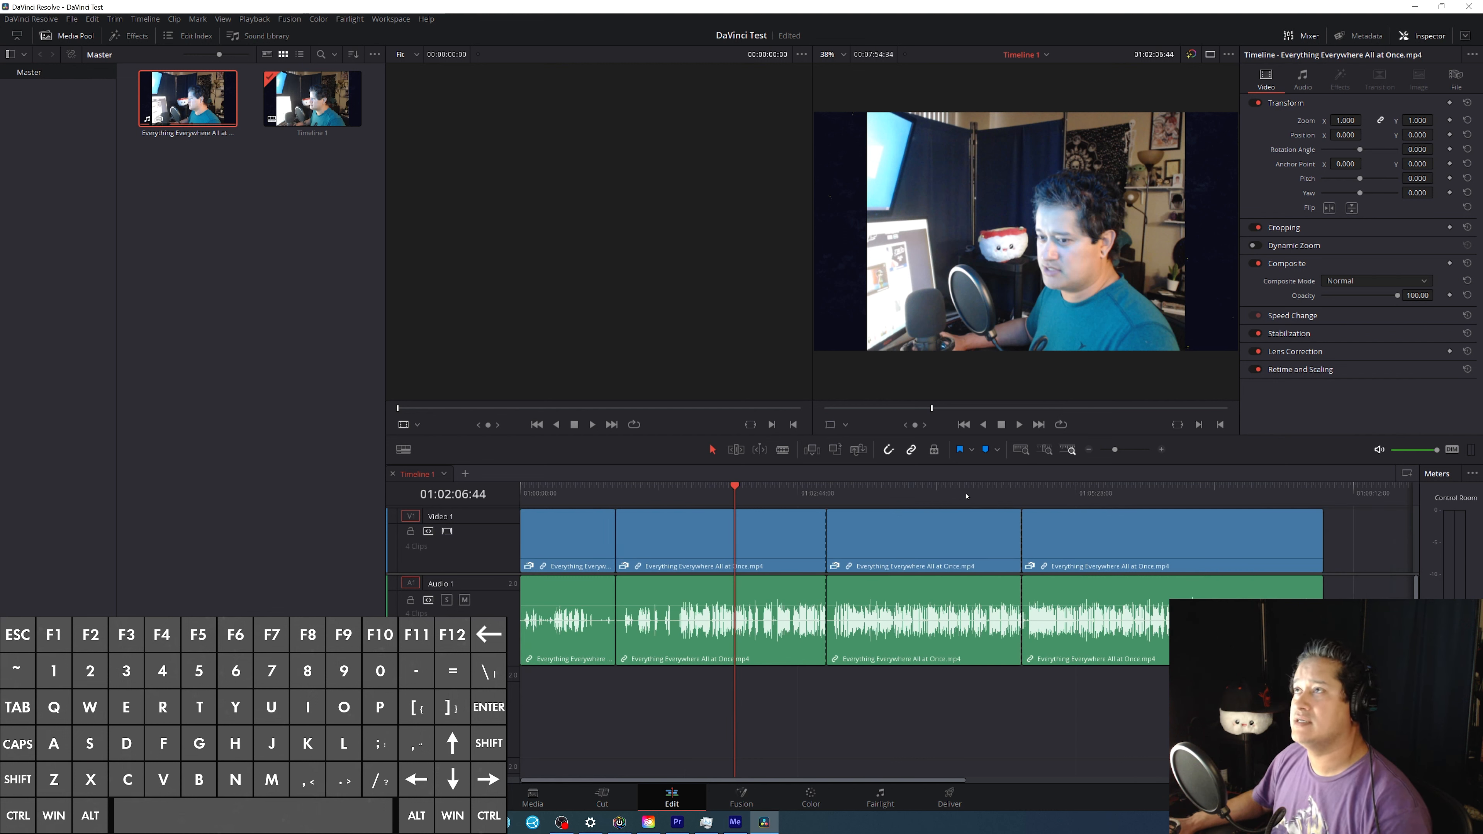
left_click(1000, 492)
left_click(1110, 492)
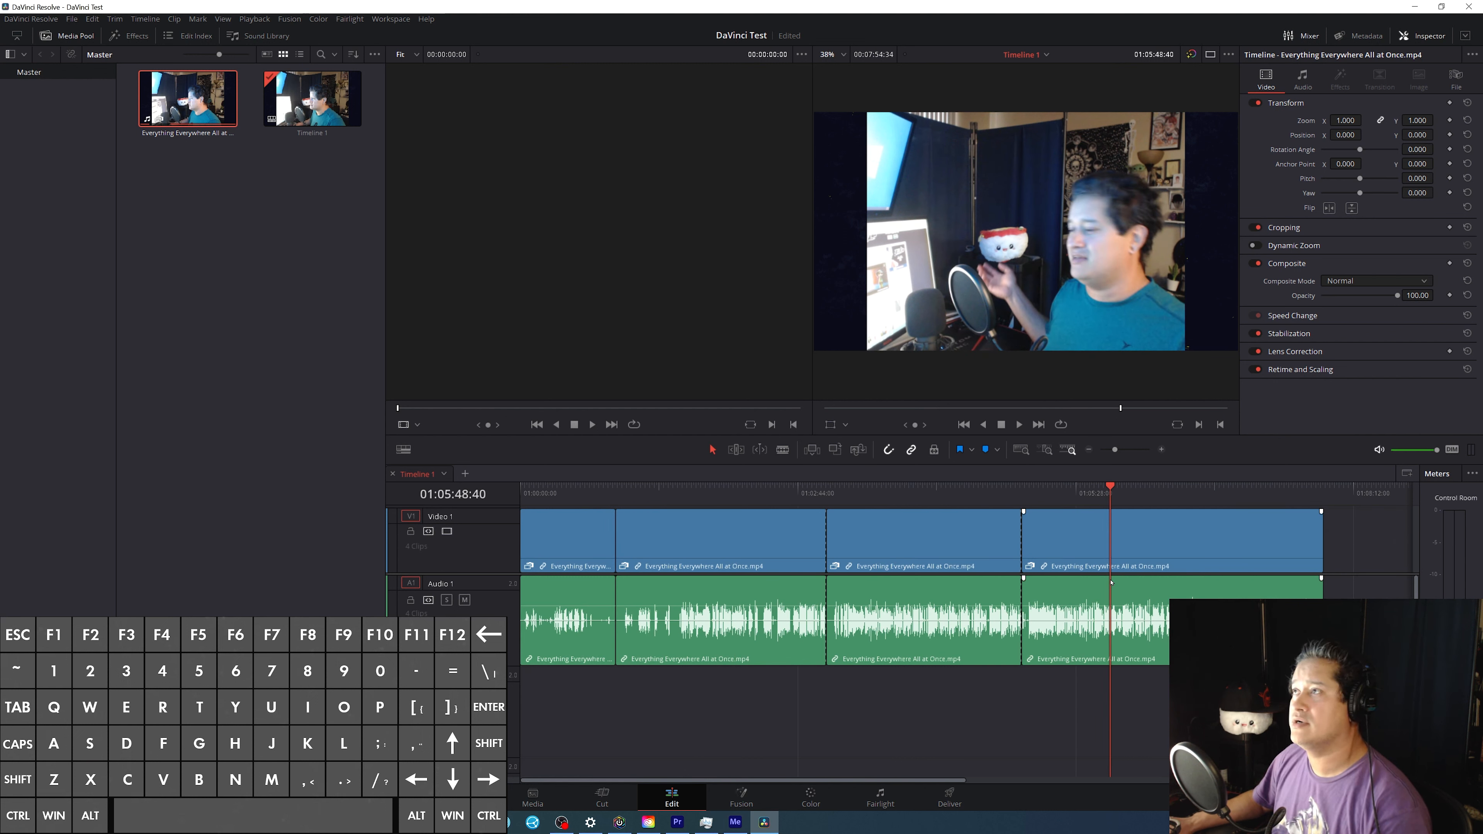
Step: Zoom in on the timeline around the playhead, move it to 01:05:47:37, and zoom back out to fit all clips
scroll(1111, 583, "up", 5)
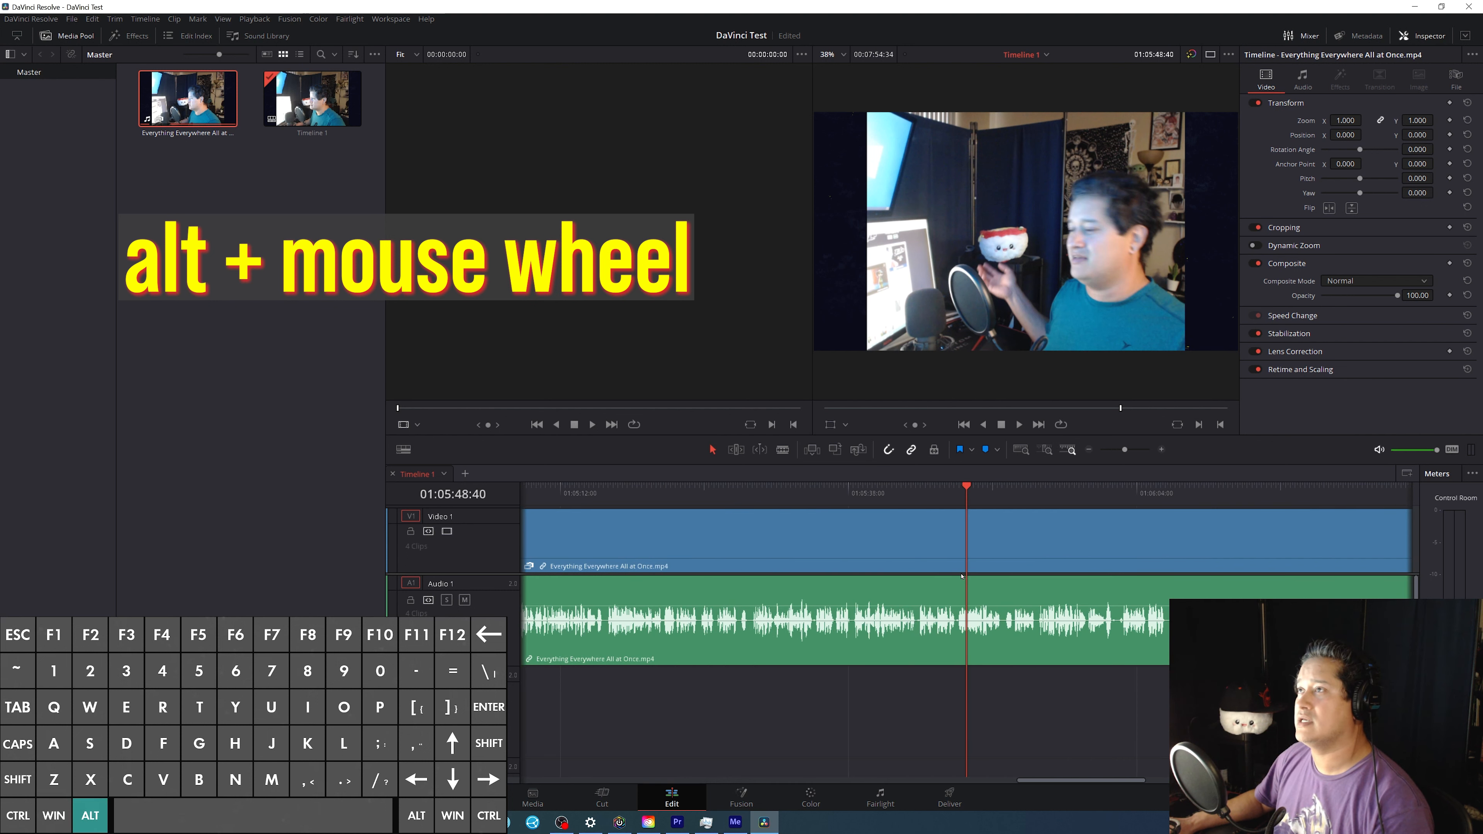
scroll(962, 575, "up", 4)
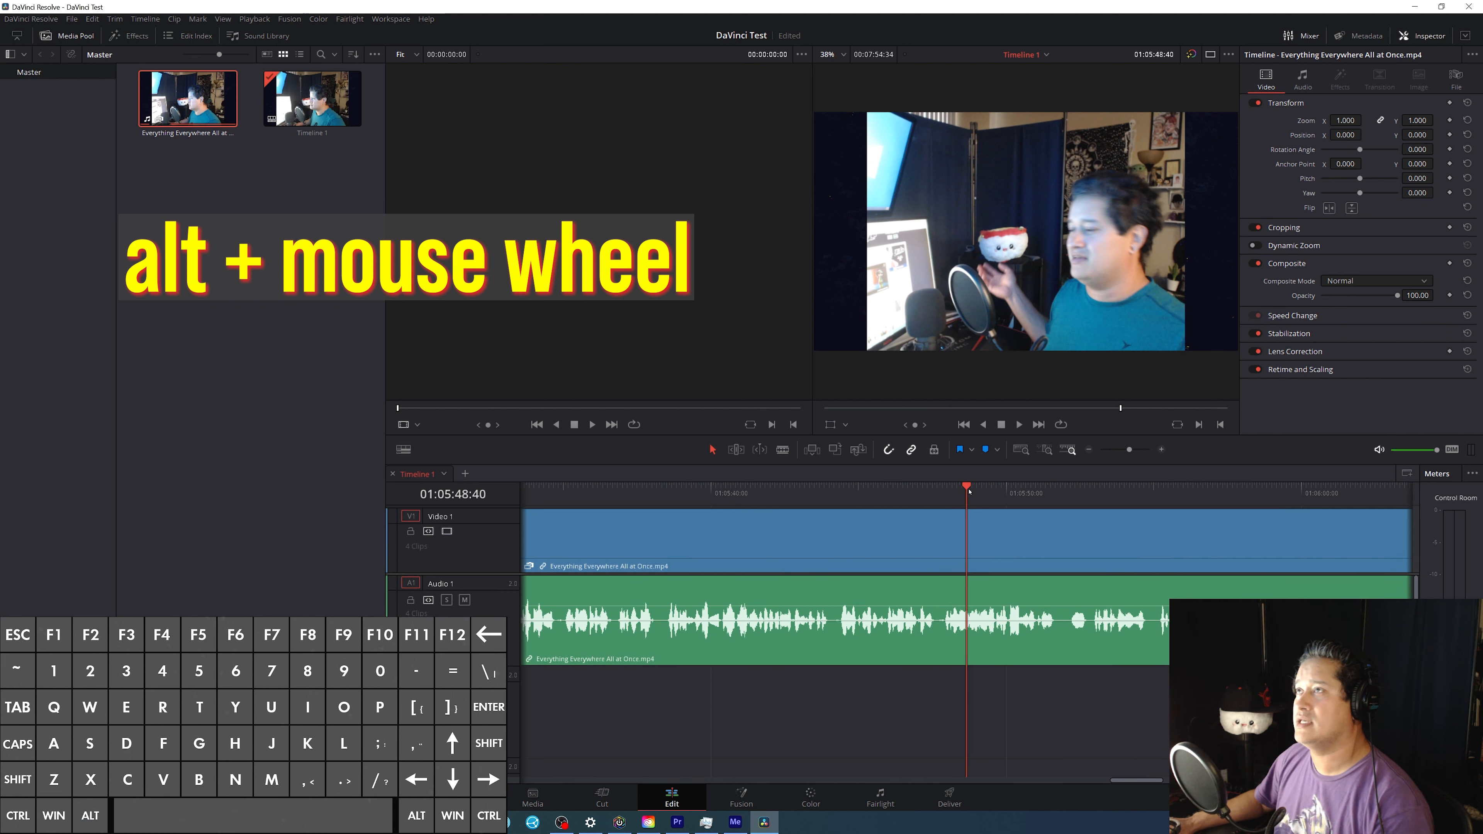
left_click_drag(970, 492, 937, 502)
key("shift+z")
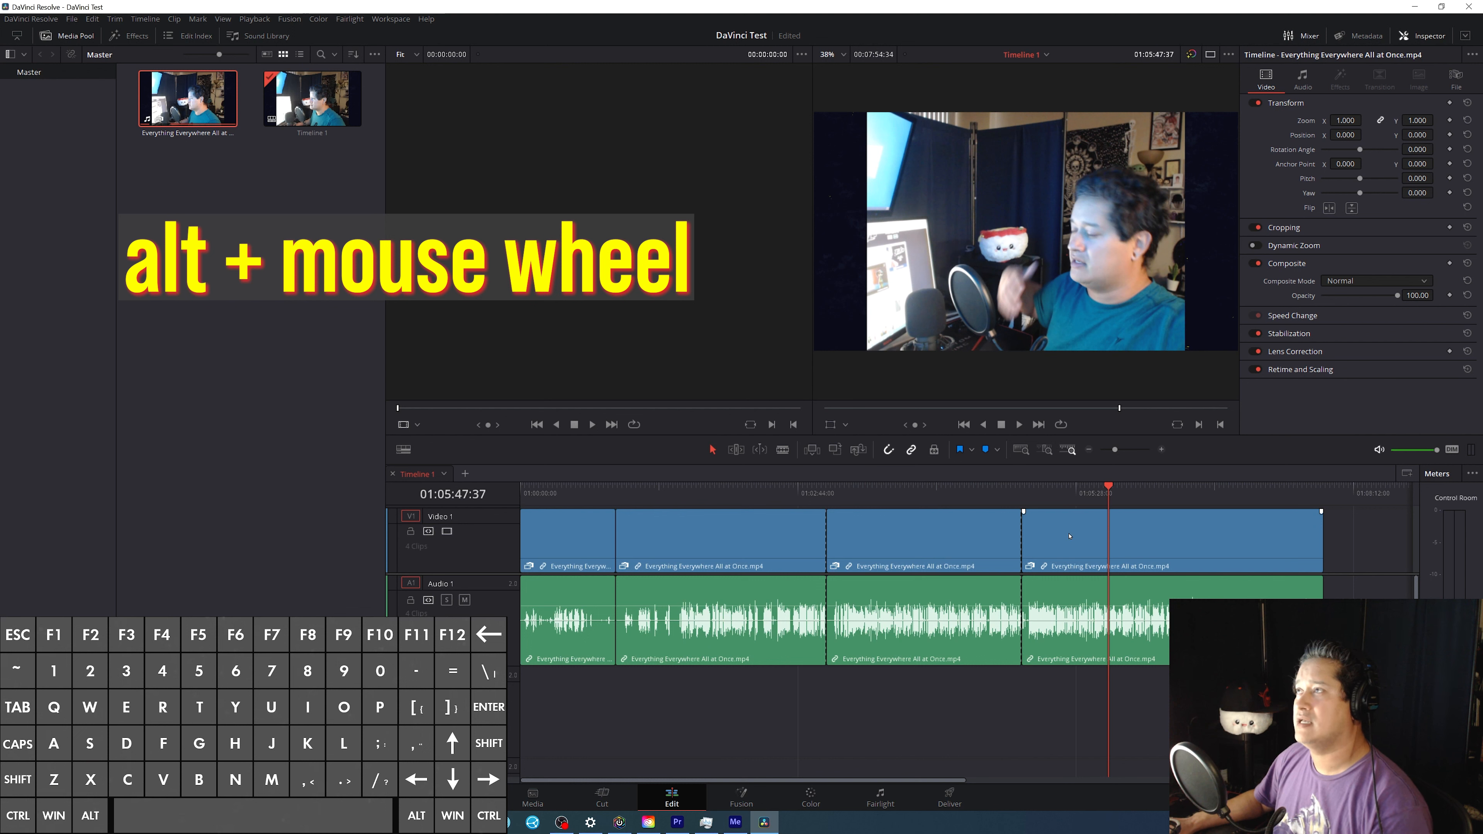
Step: Move the playhead to 01:01:28:16 and toggle the timeline zoom to the detailed view and back to full extent
left_click_drag(830, 491, 669, 503)
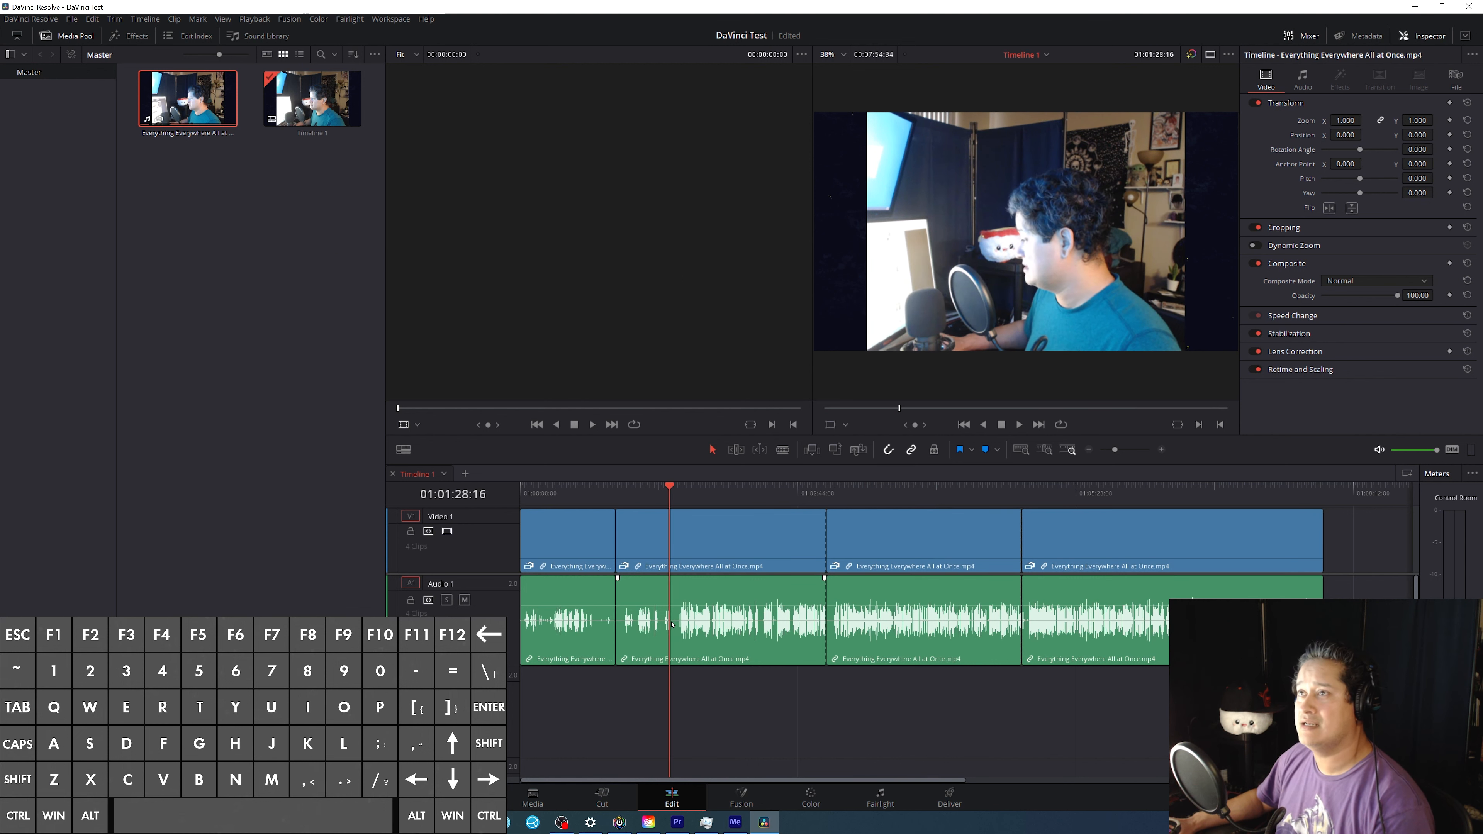
key("shift+z")
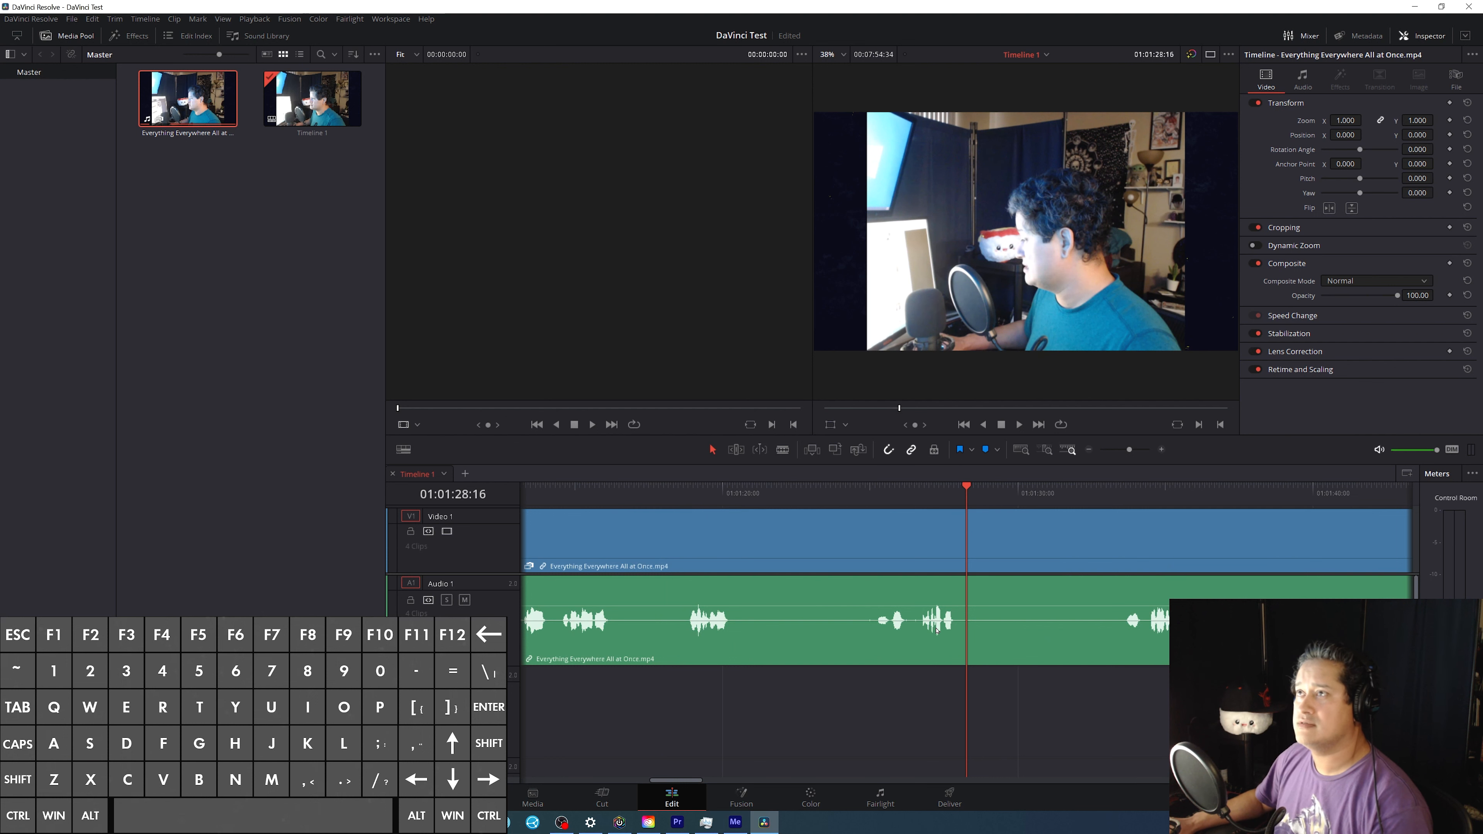
key("shift+z")
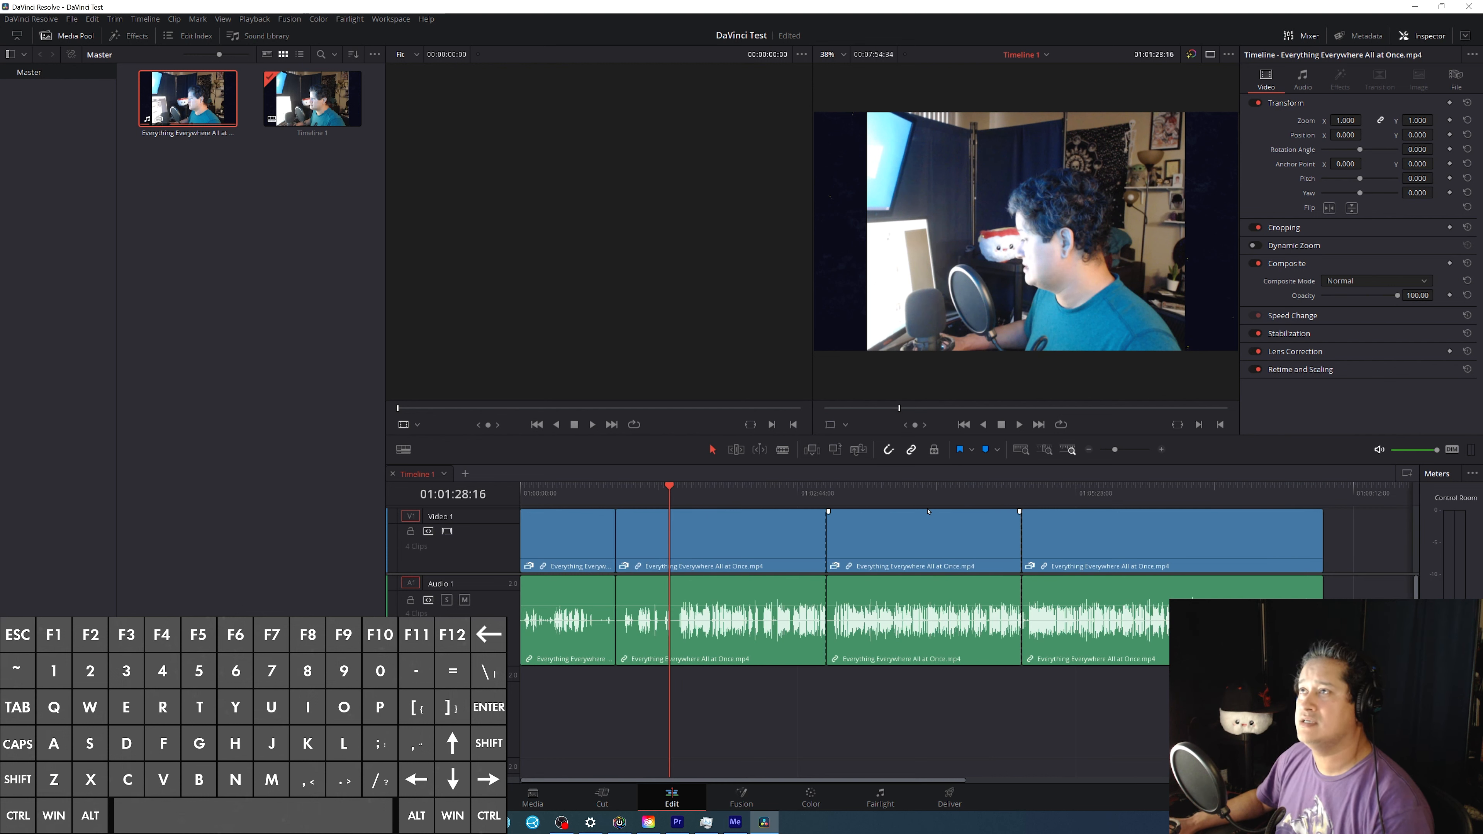
Step: Place the playhead at 01:03:57:07 and toggle repeatedly between full-extent and detailed zoom, ending in the detailed view
mouse_move(926, 501)
left_mouse_down()
mouse_move(992, 501)
mouse_move(923, 503)
left_mouse_up()
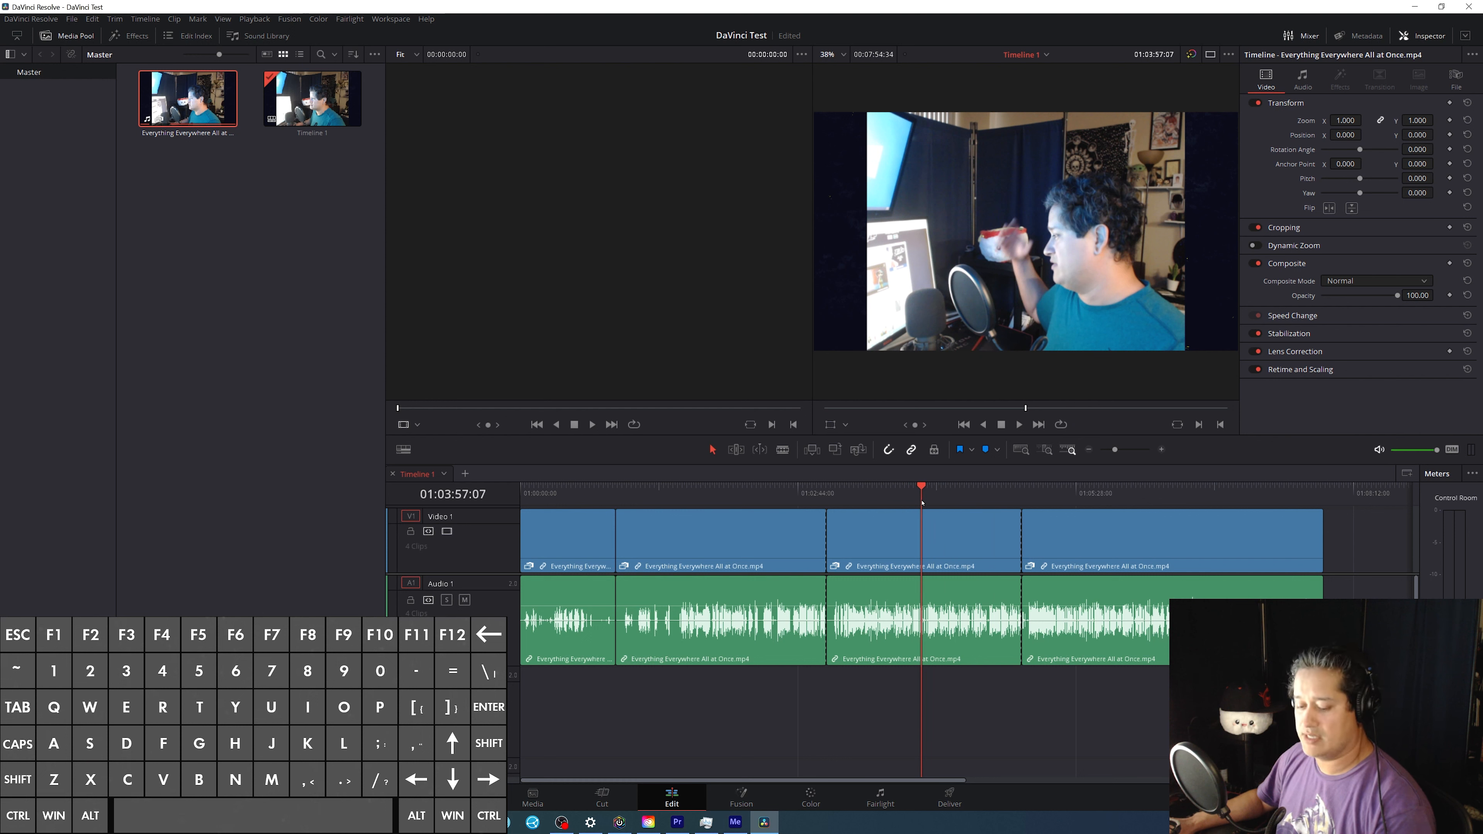
key("shift+z")
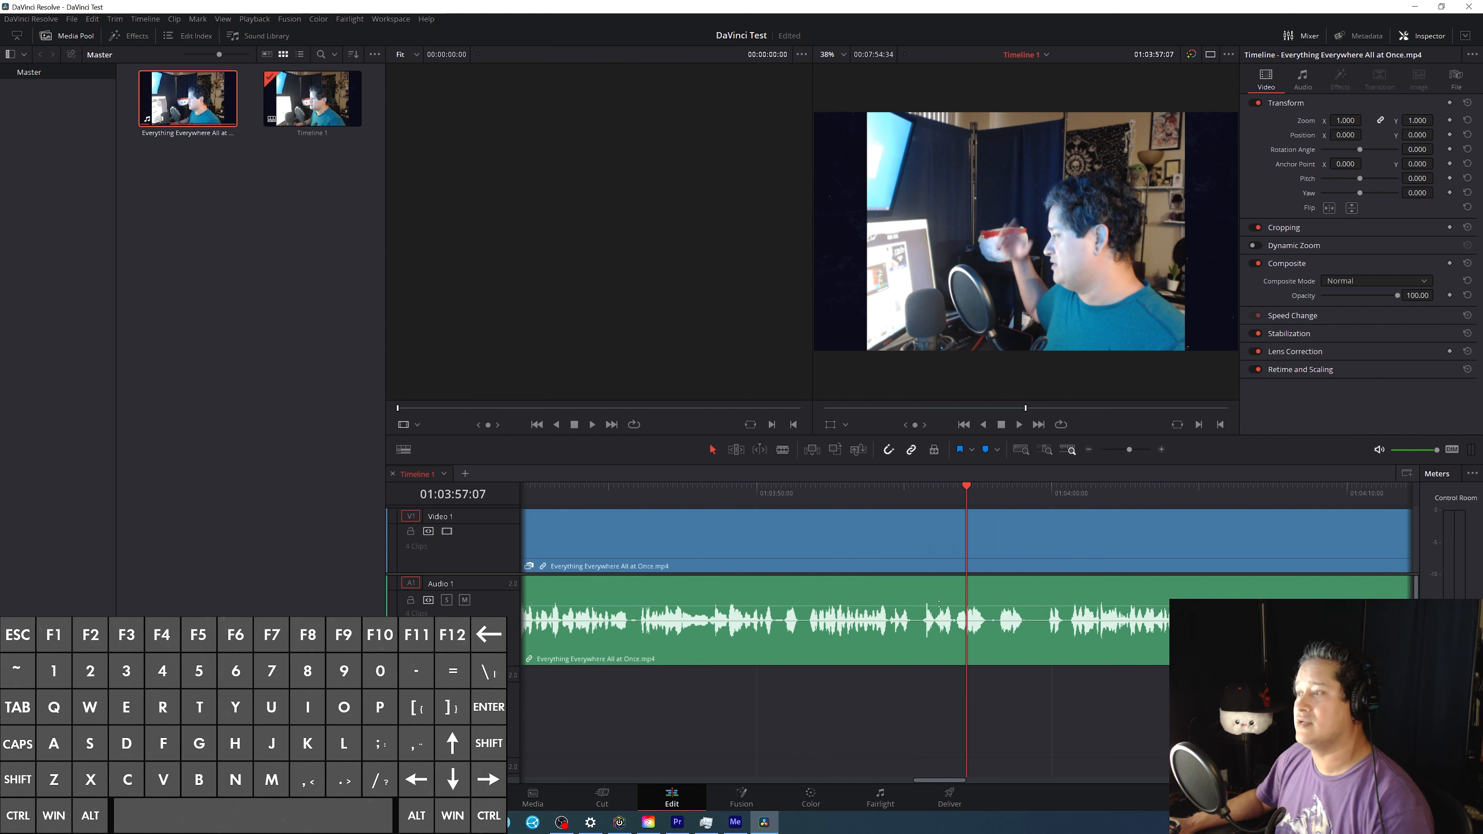
key("shift+z")
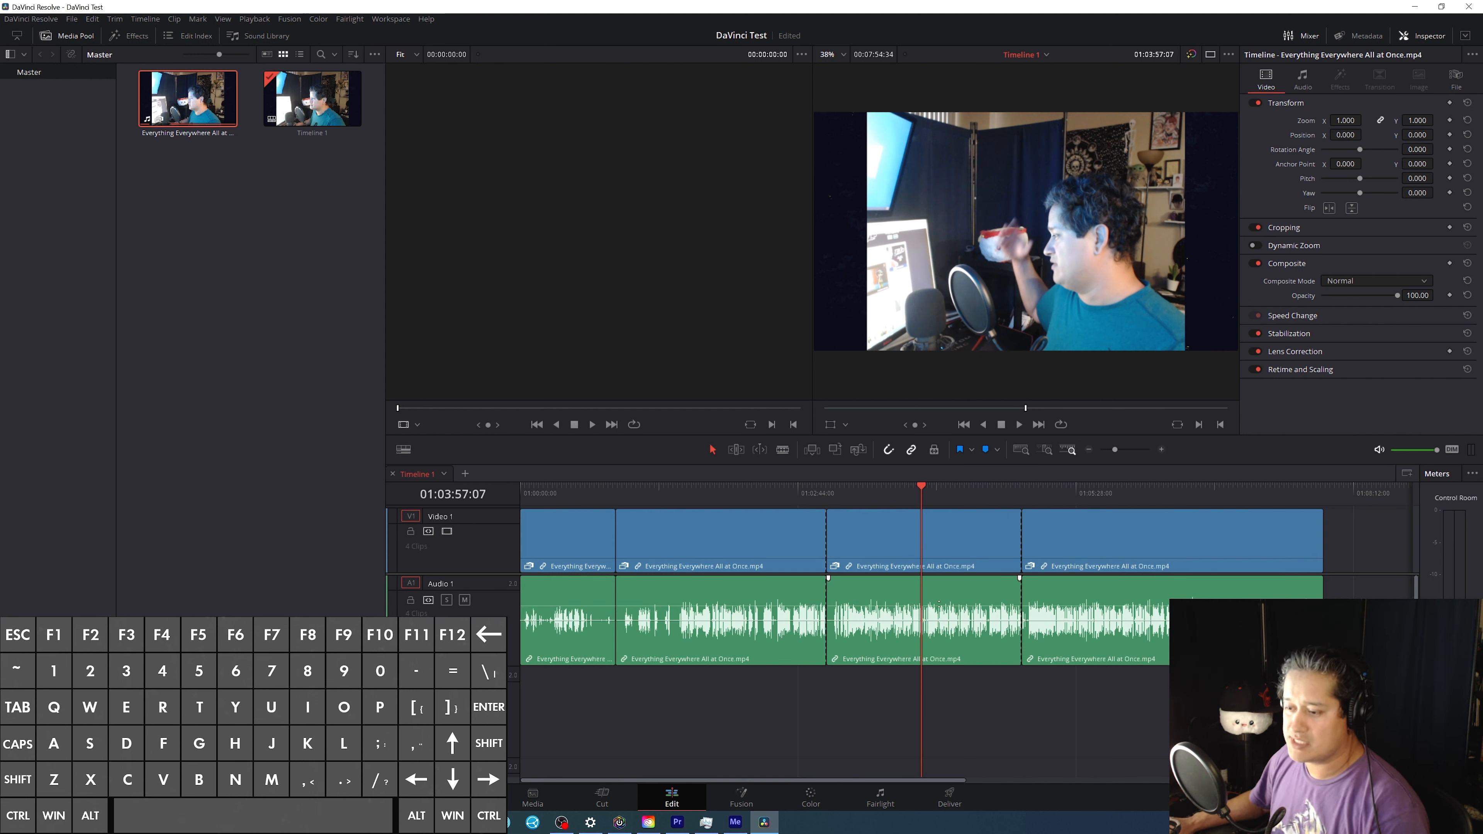
key("shift+z")
key("shift+z")
key("shift+z")
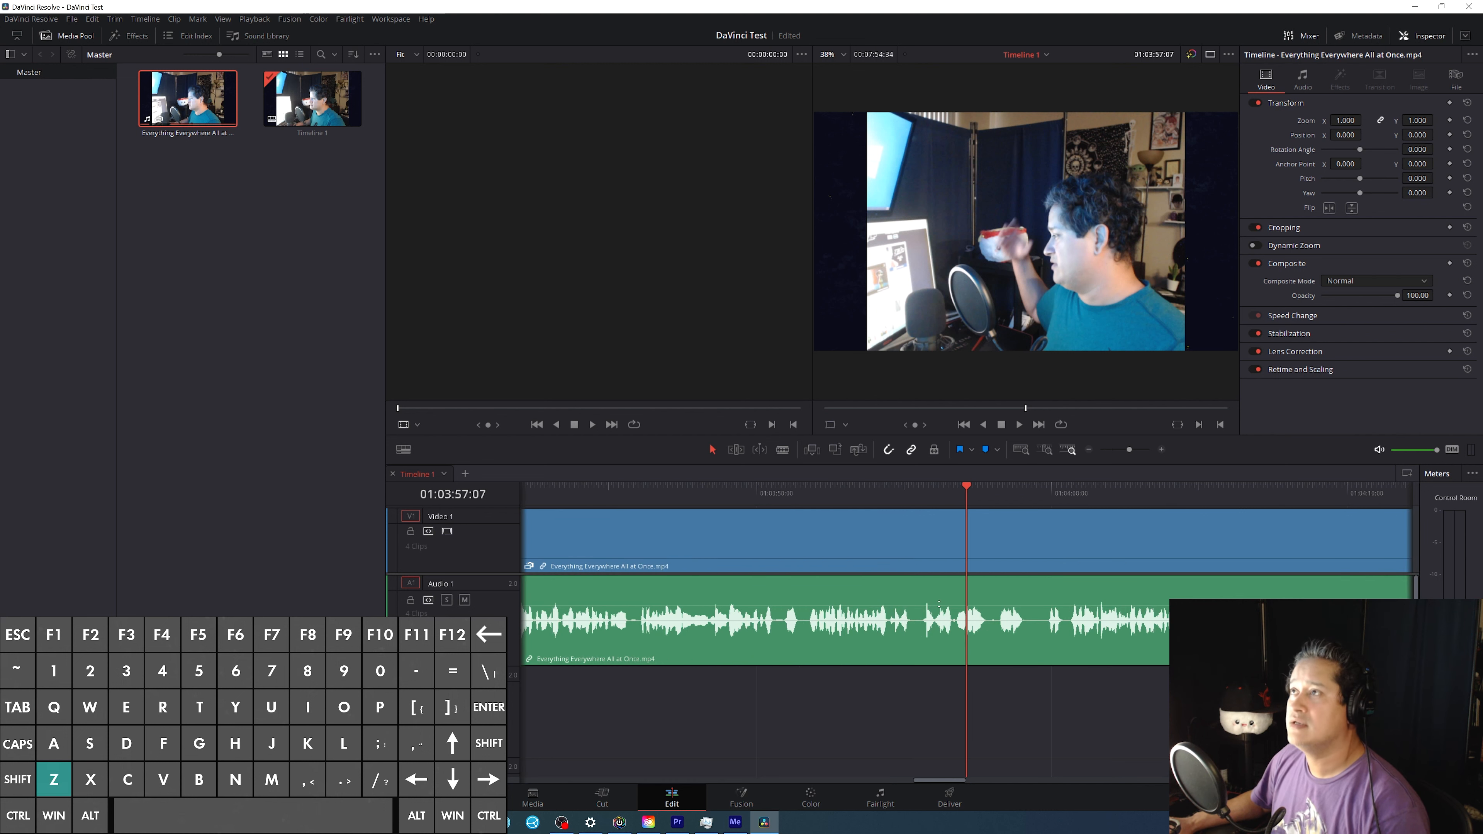
Step: Split the clip at 01:03:51:38 and ripple-trim the start of the new second part to the playhead at 01:03:57:54
left_click(804, 491)
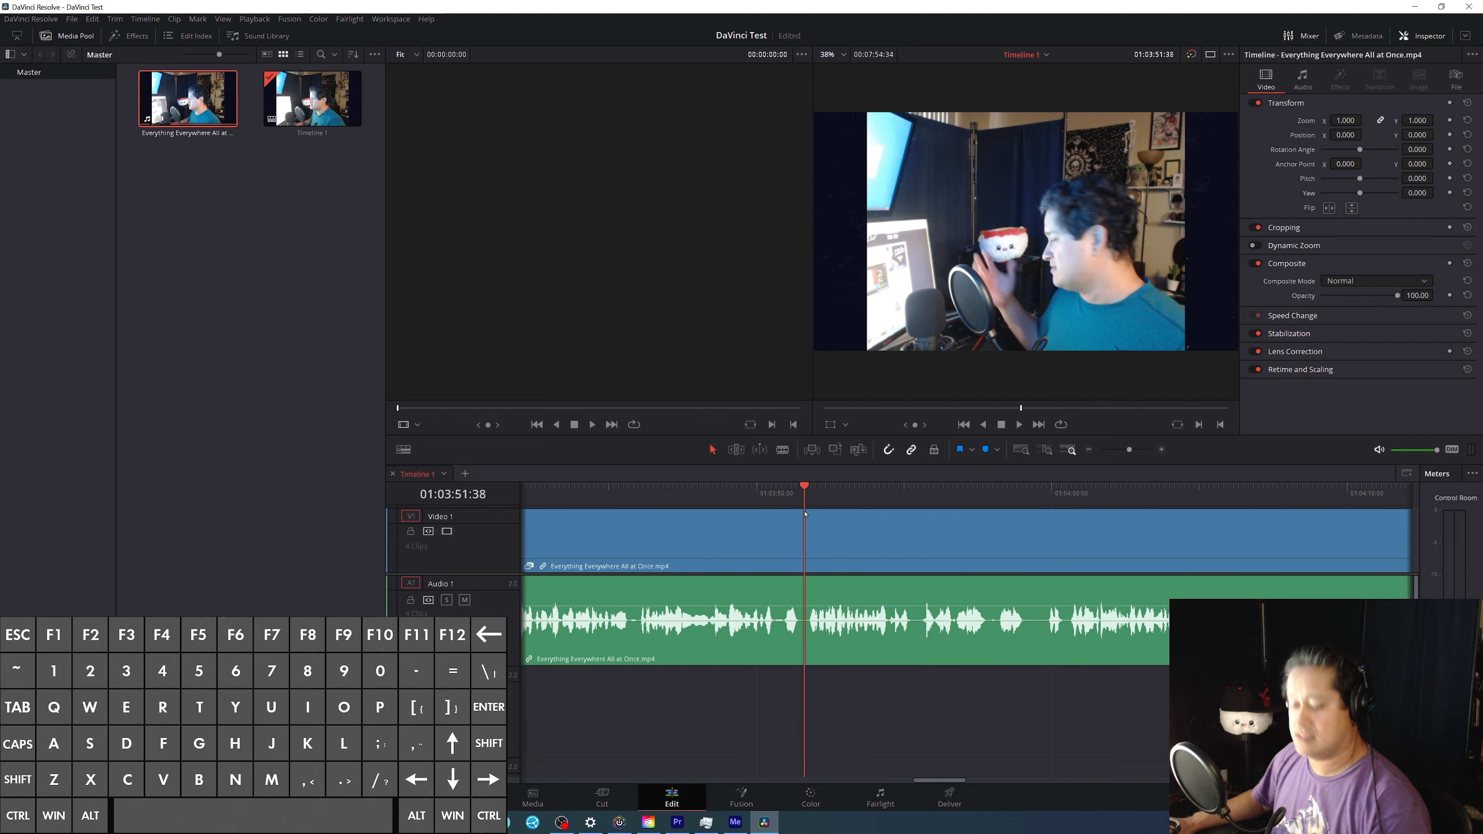
key("ctrl+b")
left_click(991, 501)
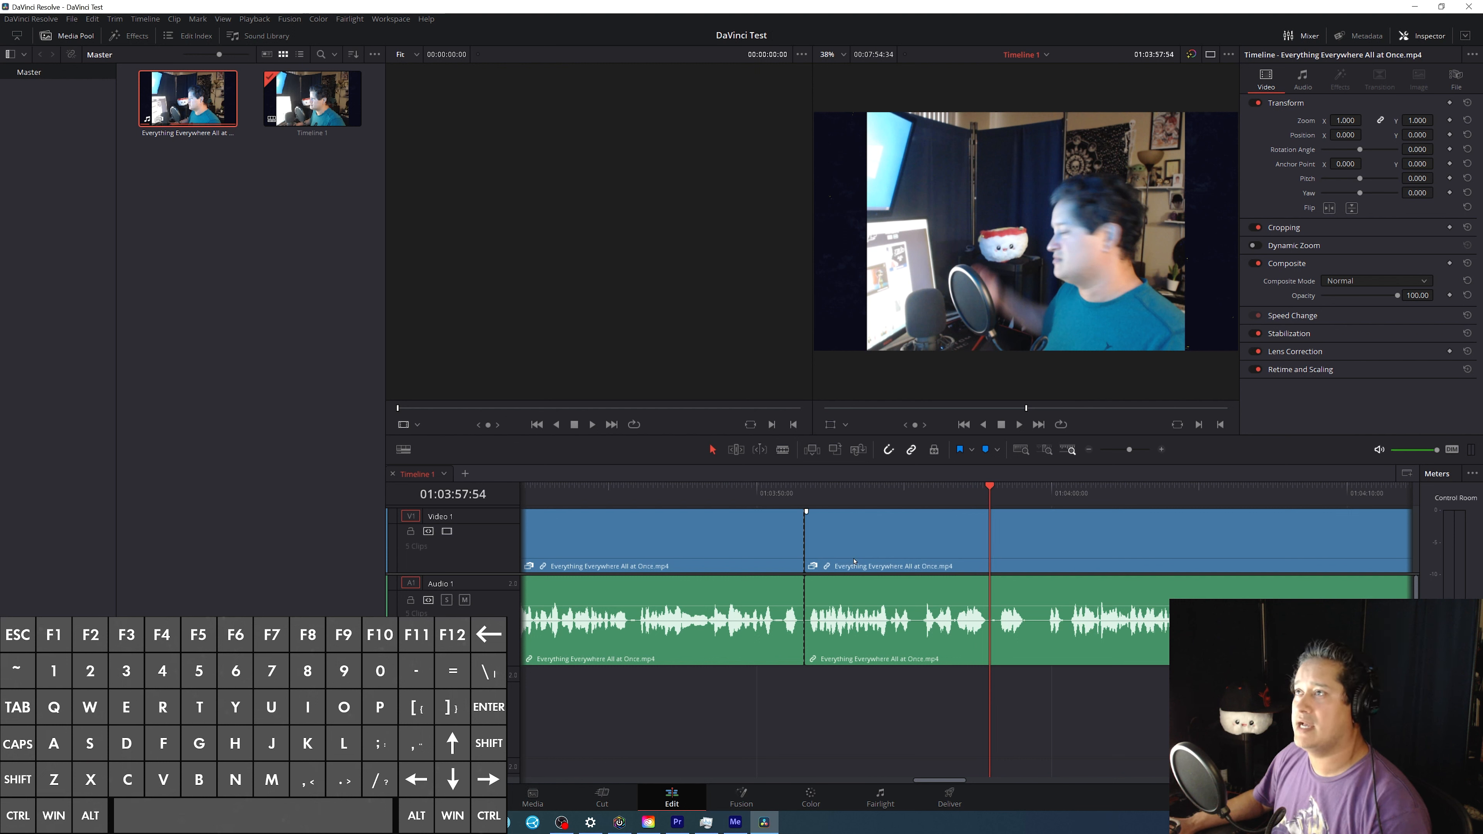
key("q")
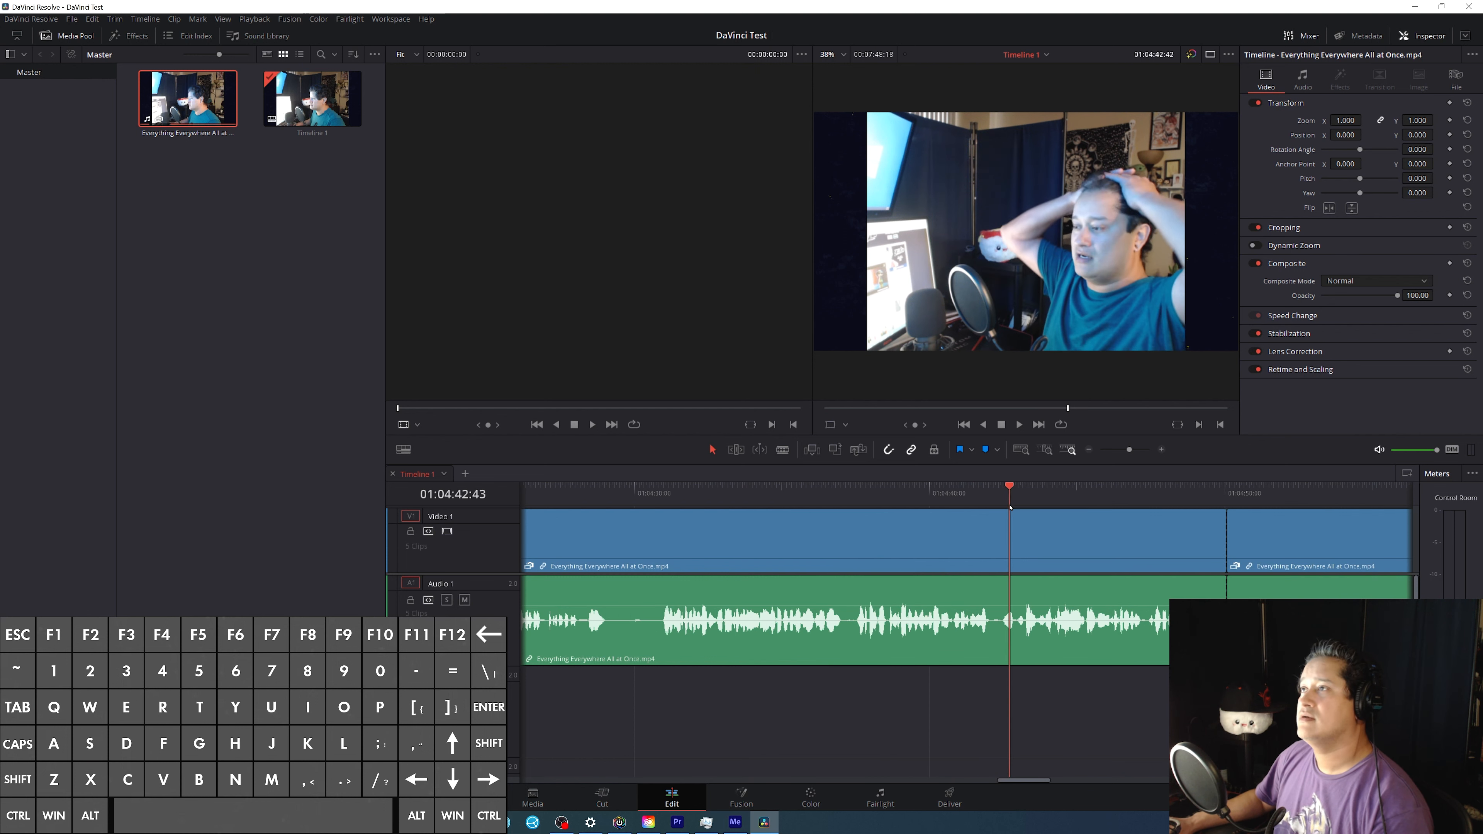
Step: Move the playhead to 01:04:42:03 and ripple-trim the end of the clip to it
left_click_drag(1010, 507, 991, 510)
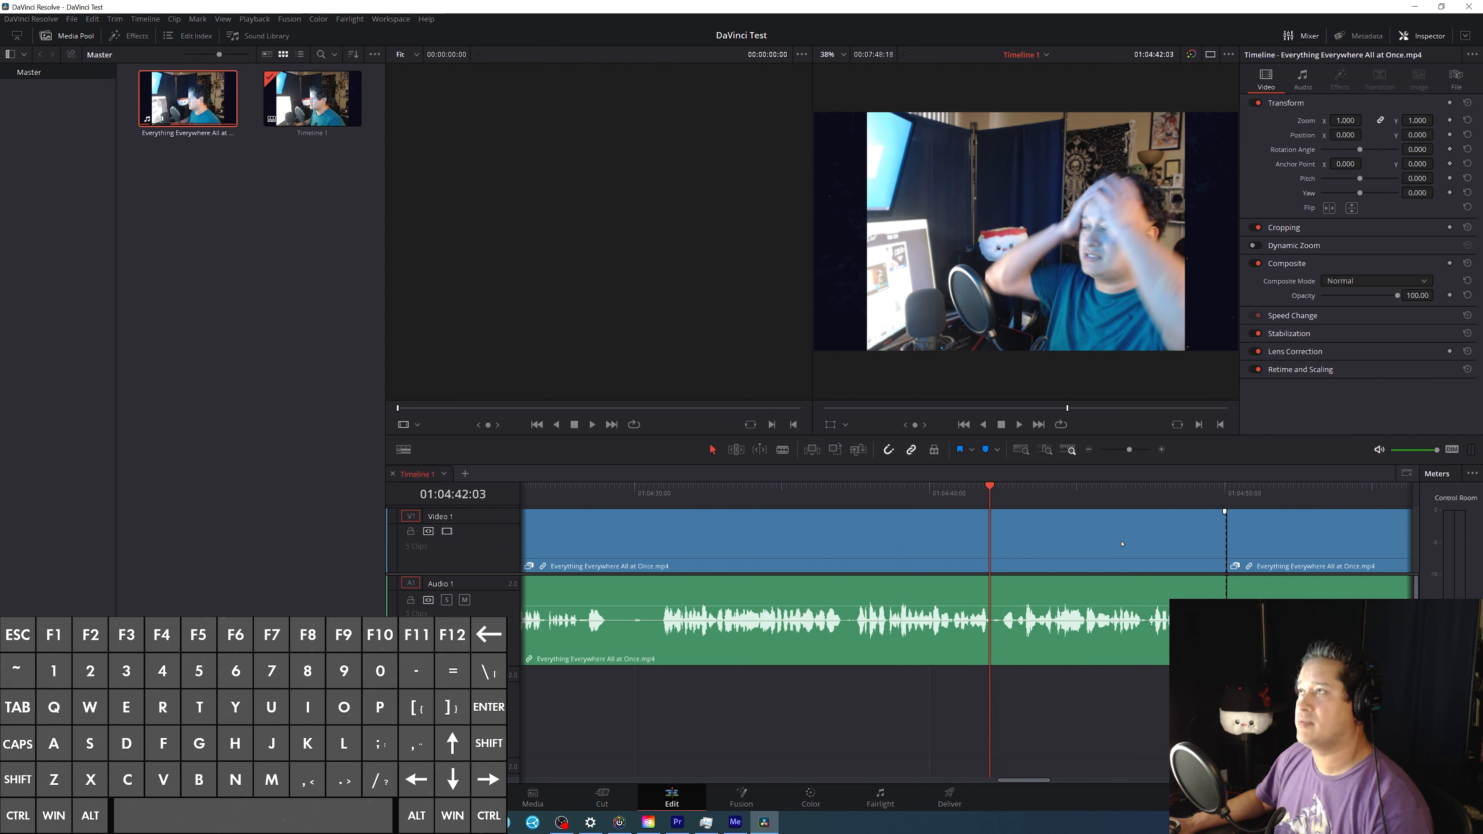
key("w")
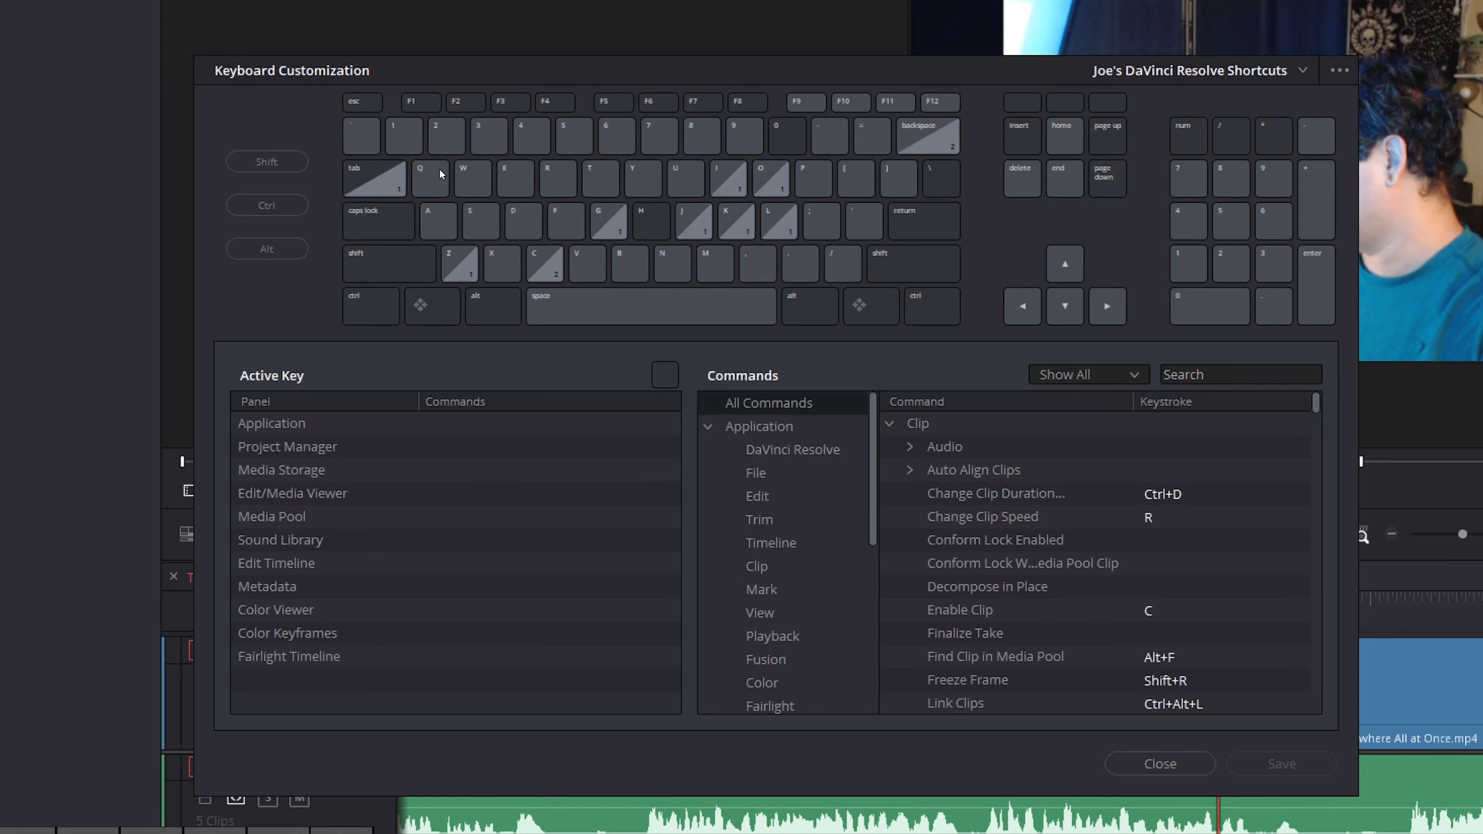
Step: Examine the commands assigned to the Q, E, W, S, D, A, Z and X keys in Keyboard Customization
left_click(422, 182)
left_click(429, 424)
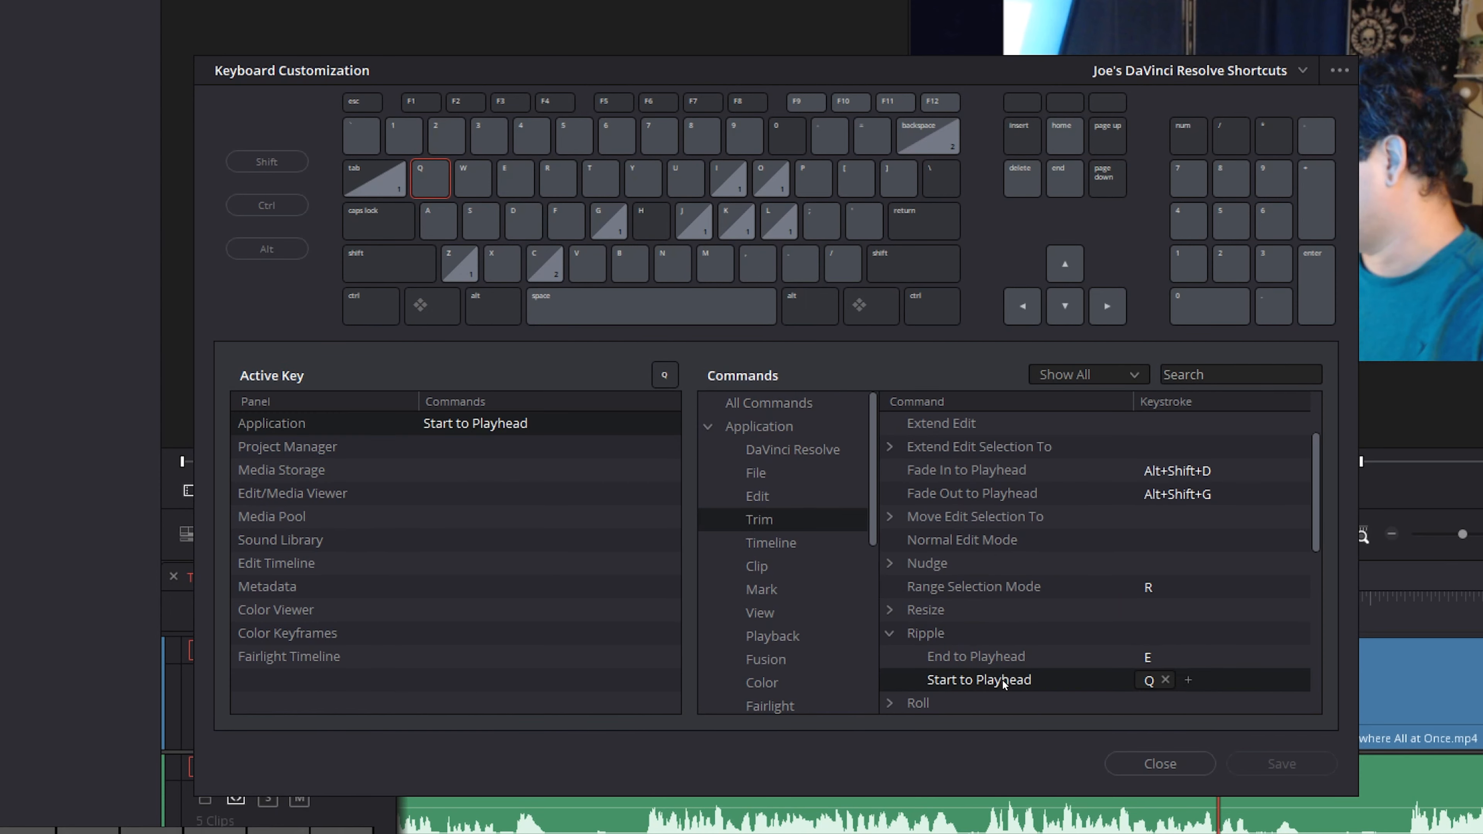
mouse_move(970, 661)
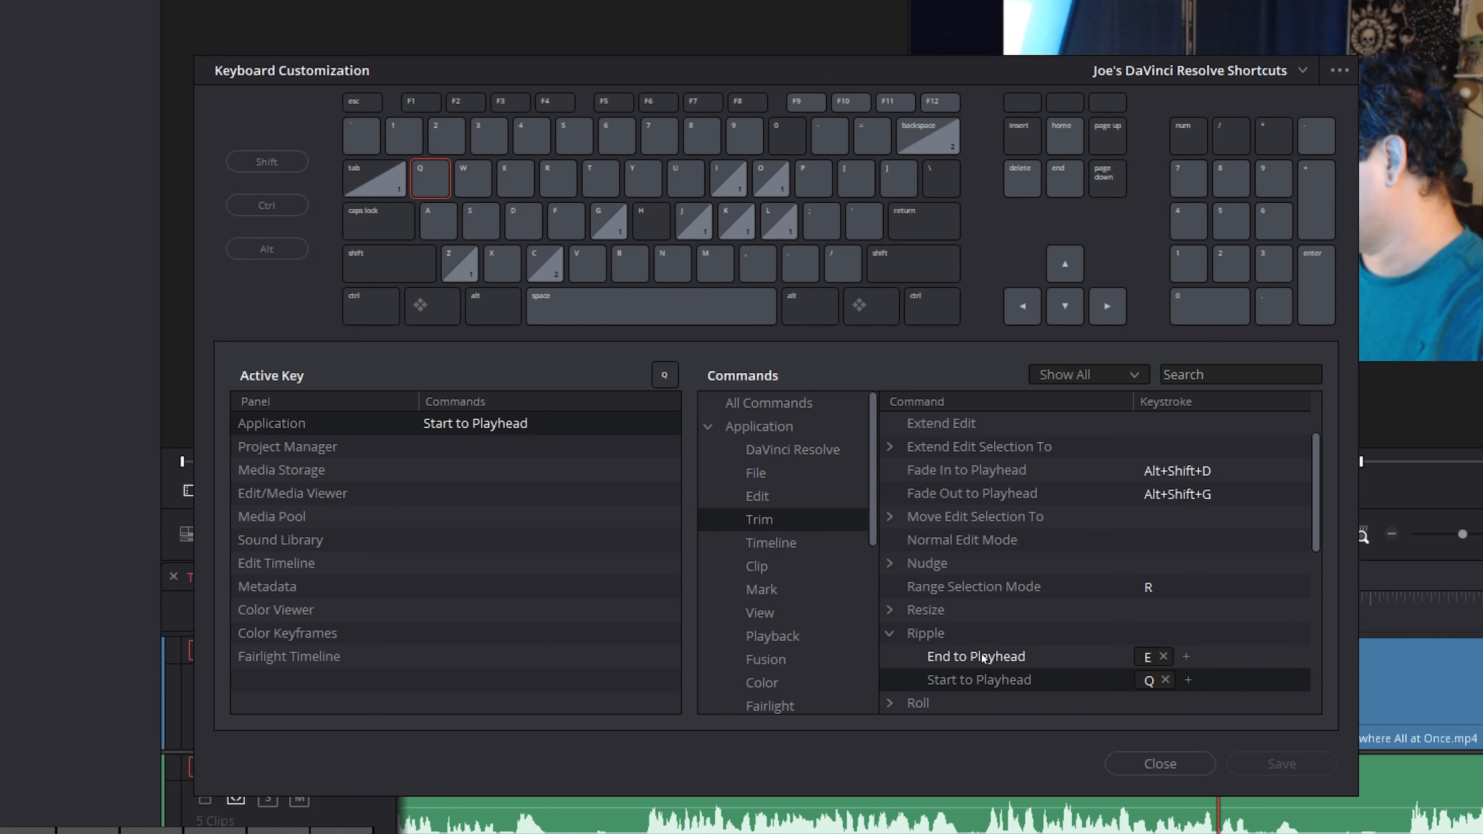
key("w")
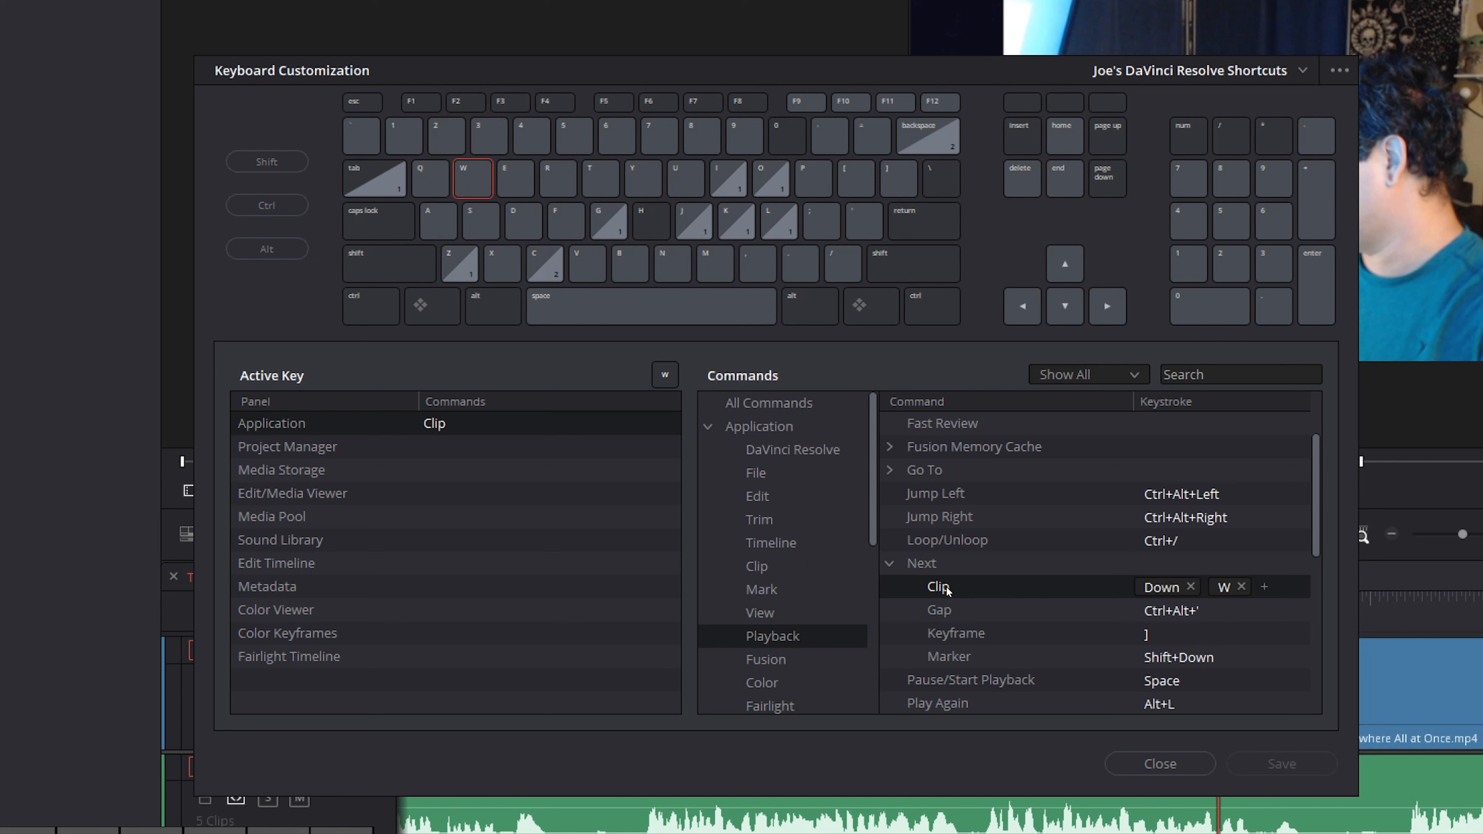
mouse_move(1030, 607)
left_click(471, 227)
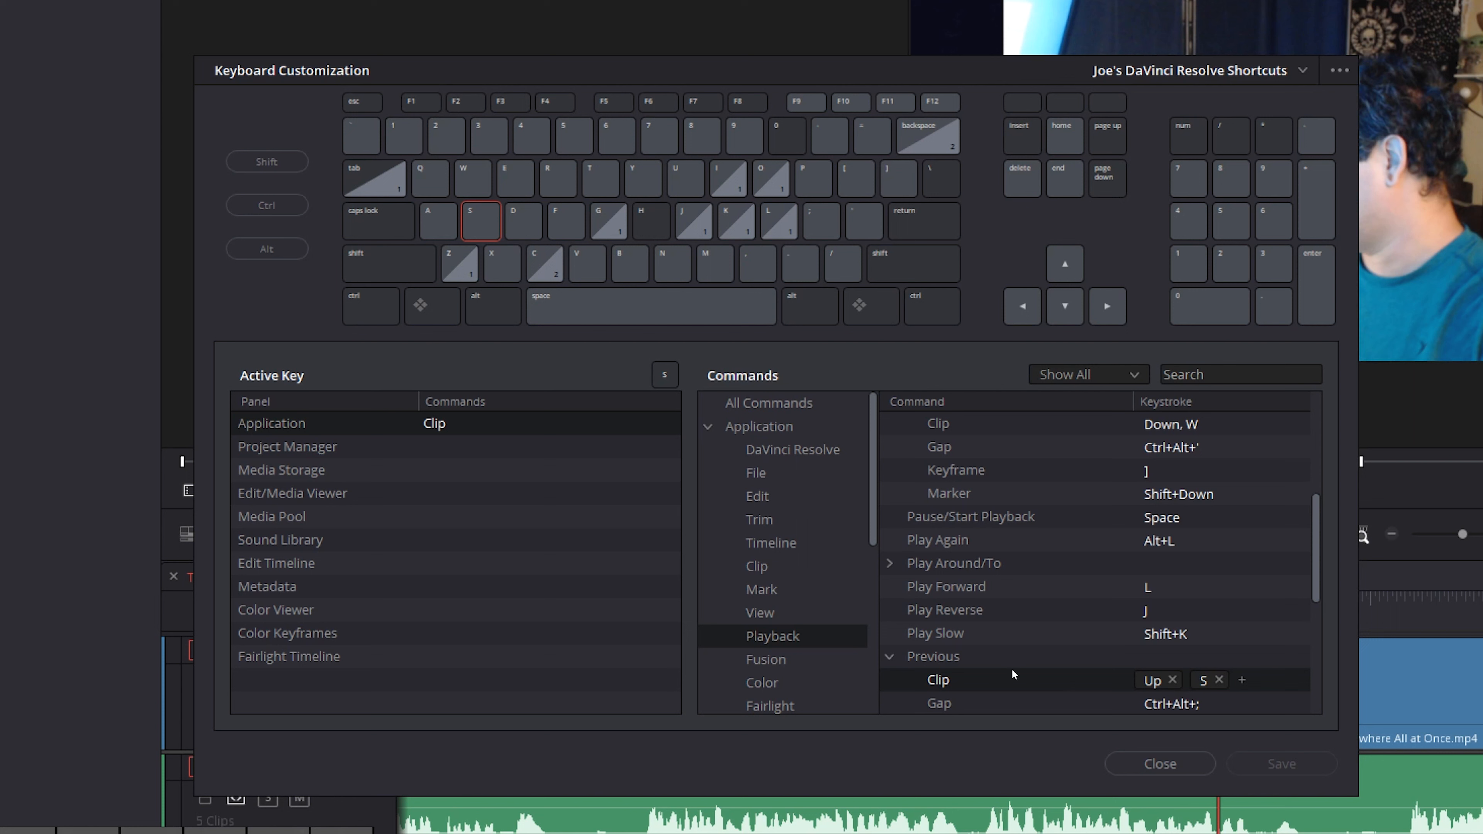
left_click(519, 217)
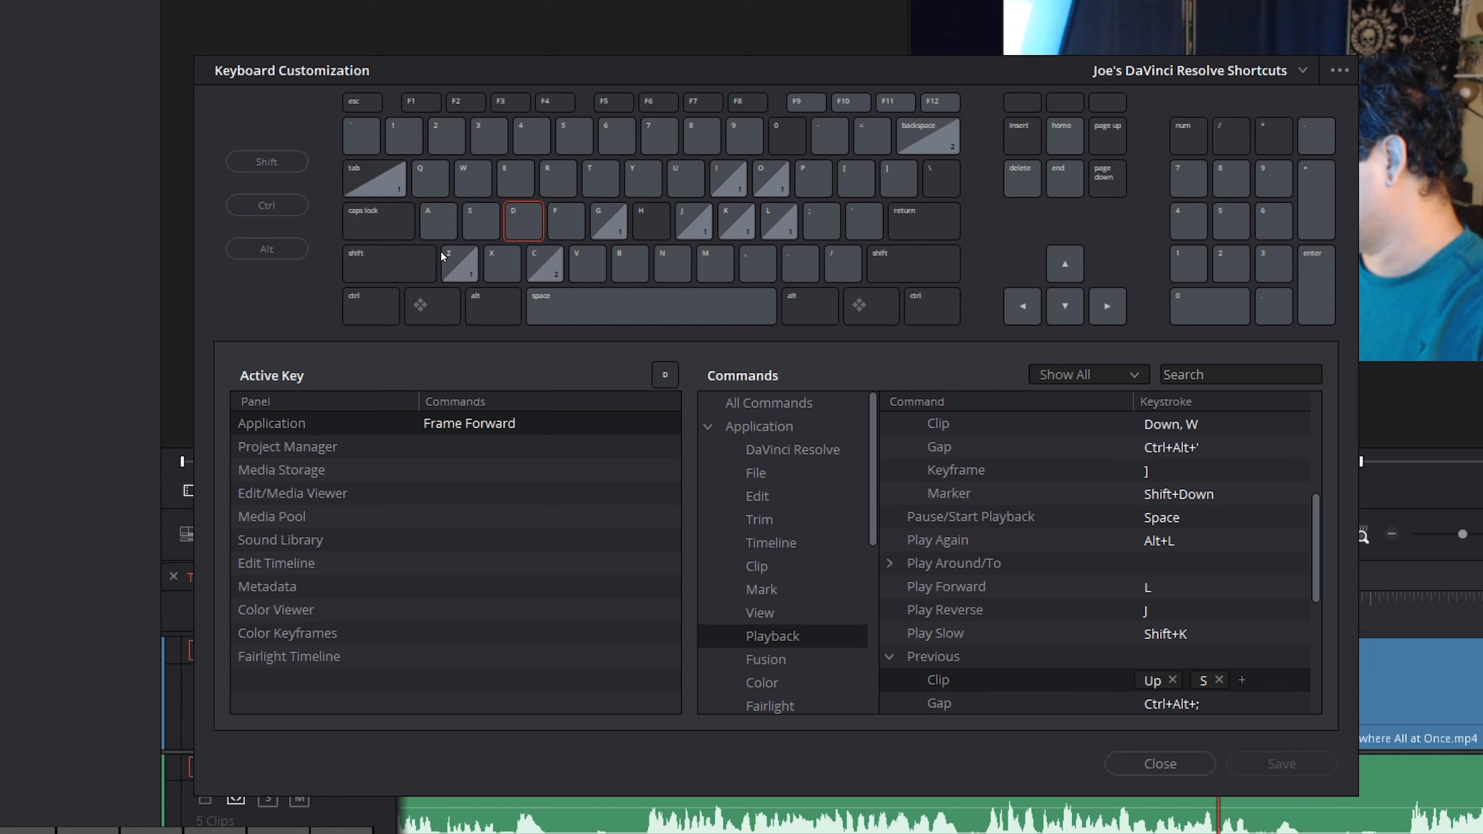
left_click(428, 225)
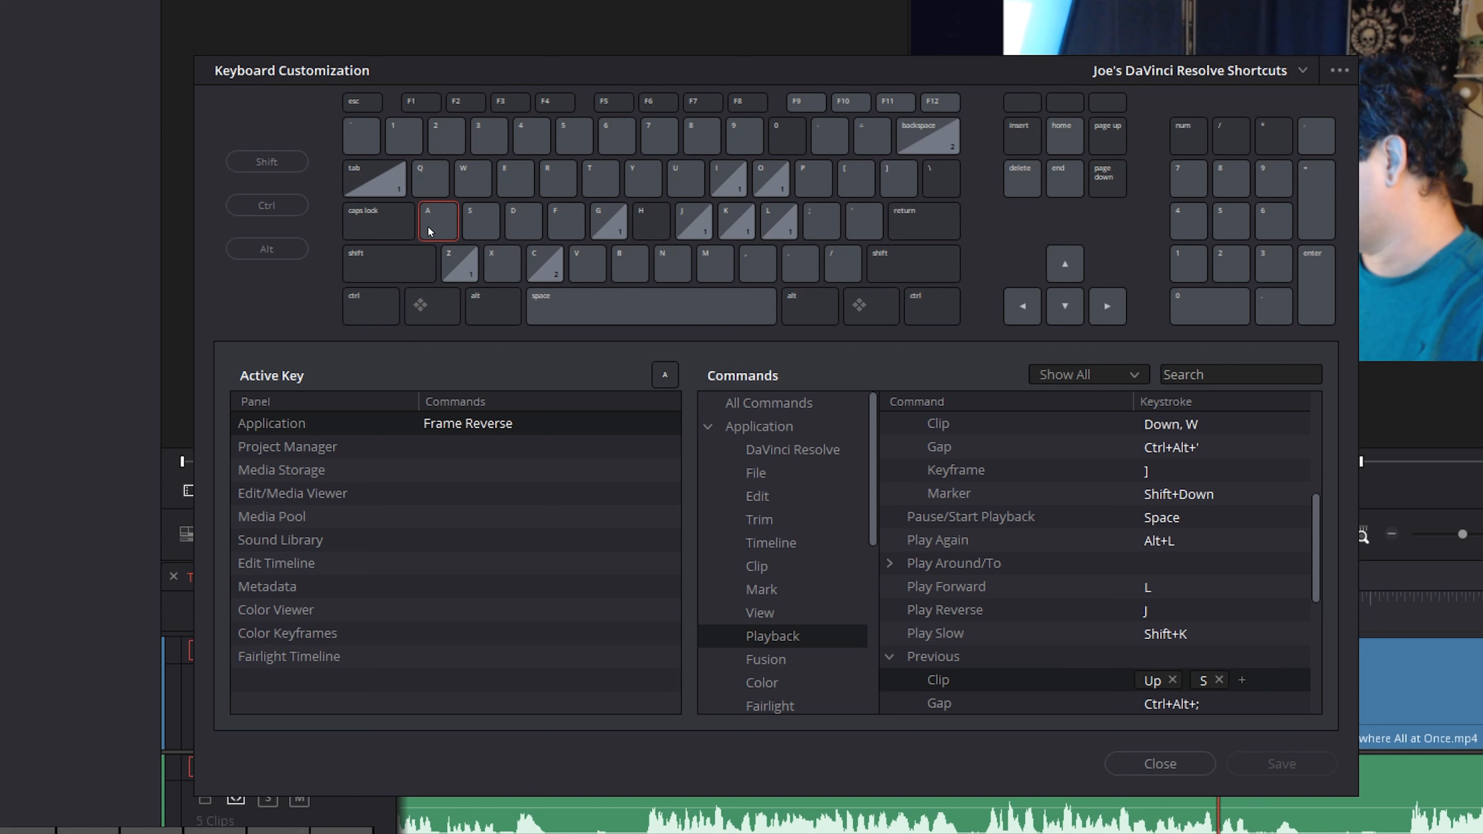
left_click(459, 269)
left_click(498, 269)
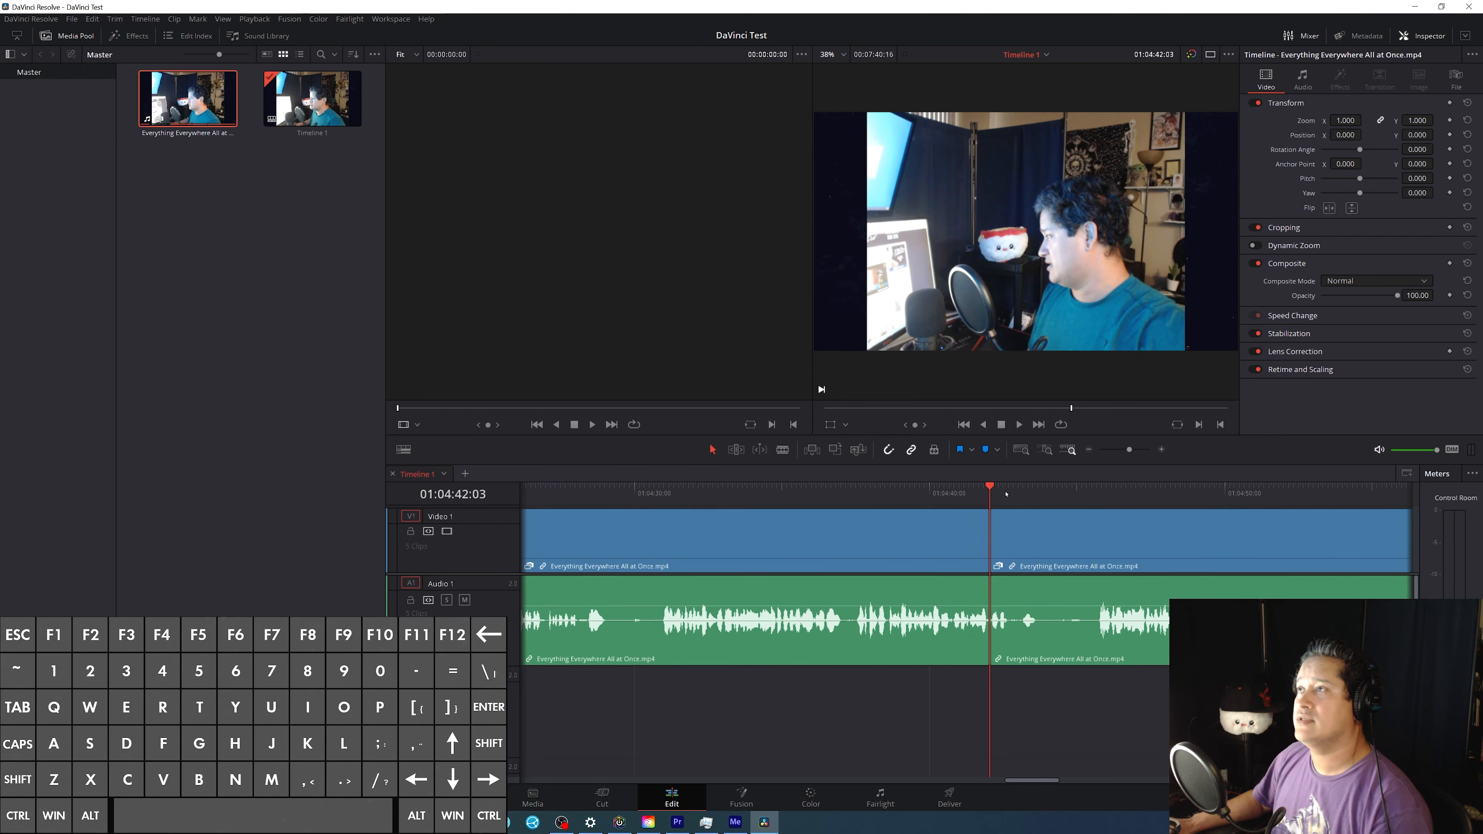
Step: Ripple-trim the start of the clip following the 01:04:42:03 cut to 01:04:45:24, and the end of the preceding clip to 01:04:37:17
left_click_drag(1006, 495, 1087, 553)
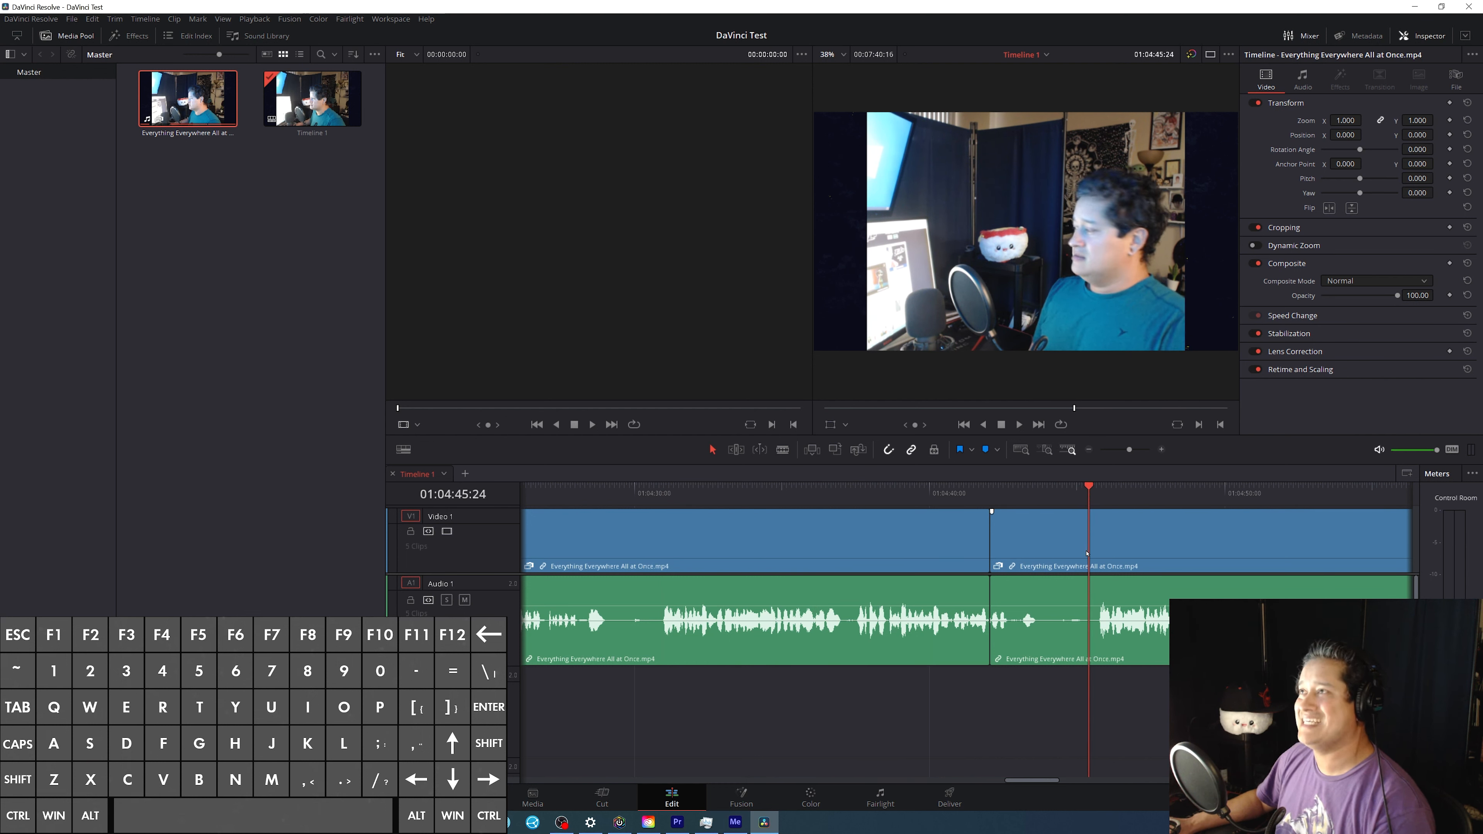
key("ctrl+shift+[")
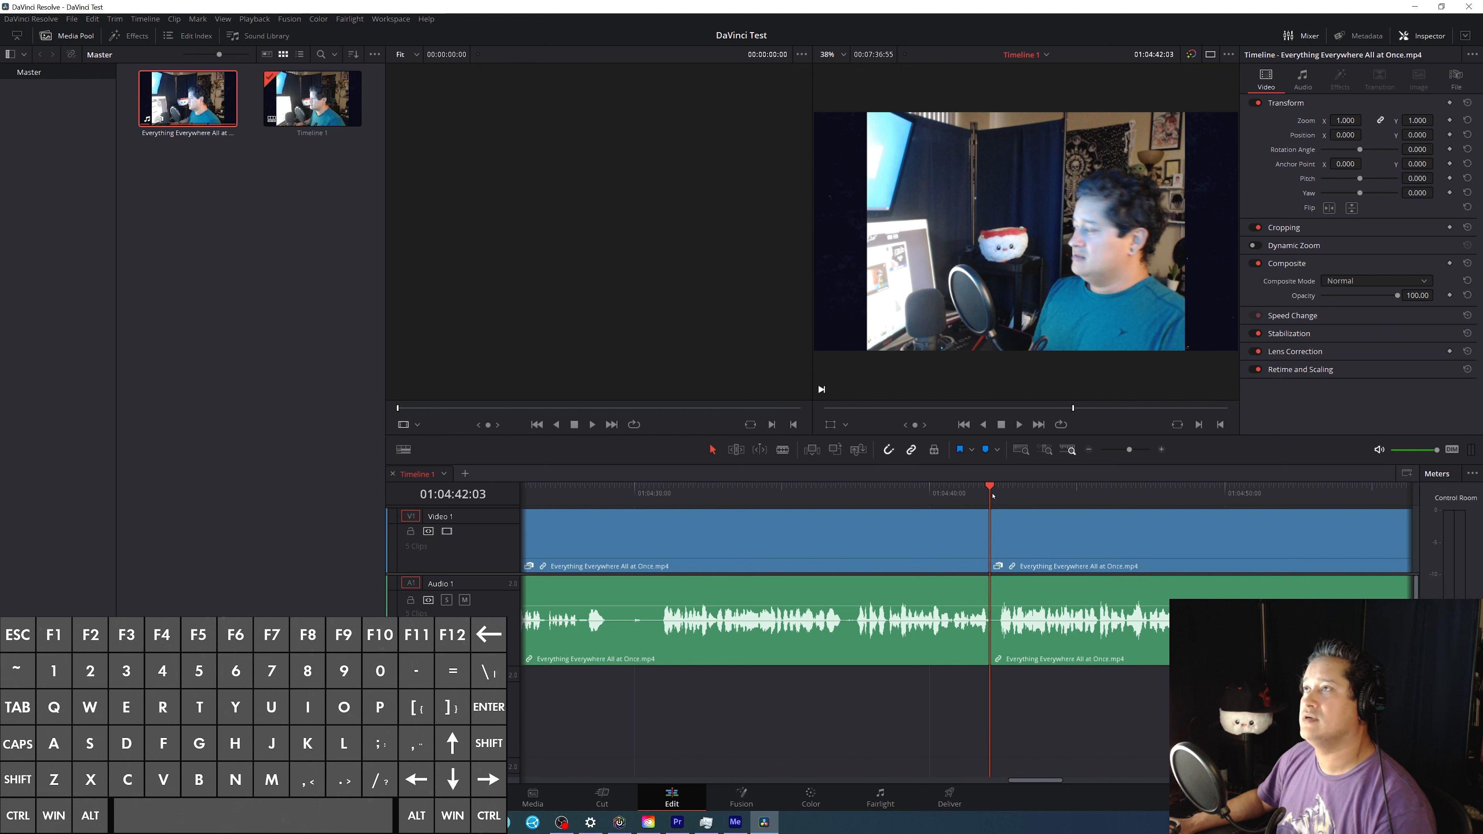
key("/")
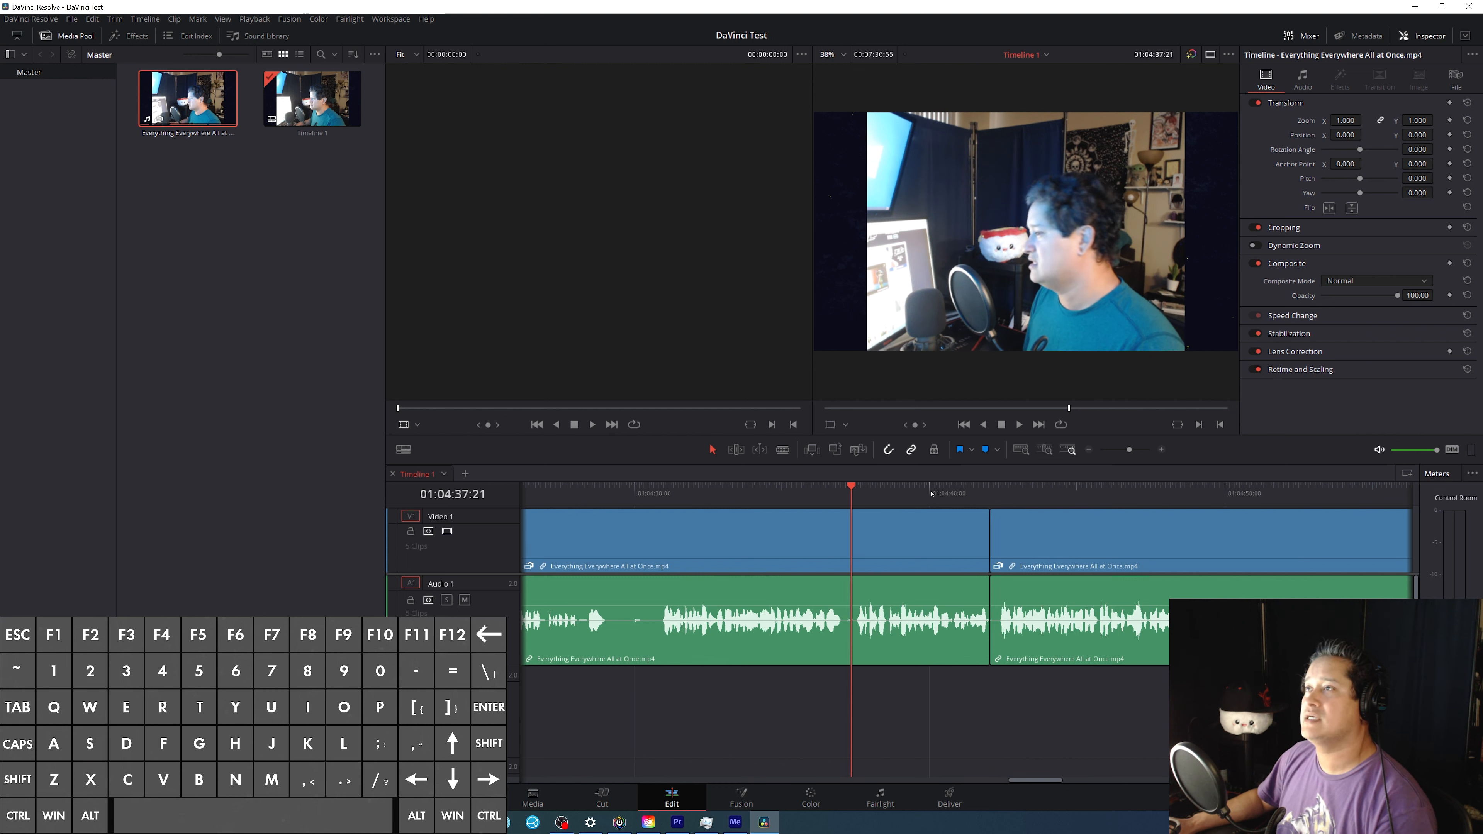
left_click_drag(852, 492, 849, 492)
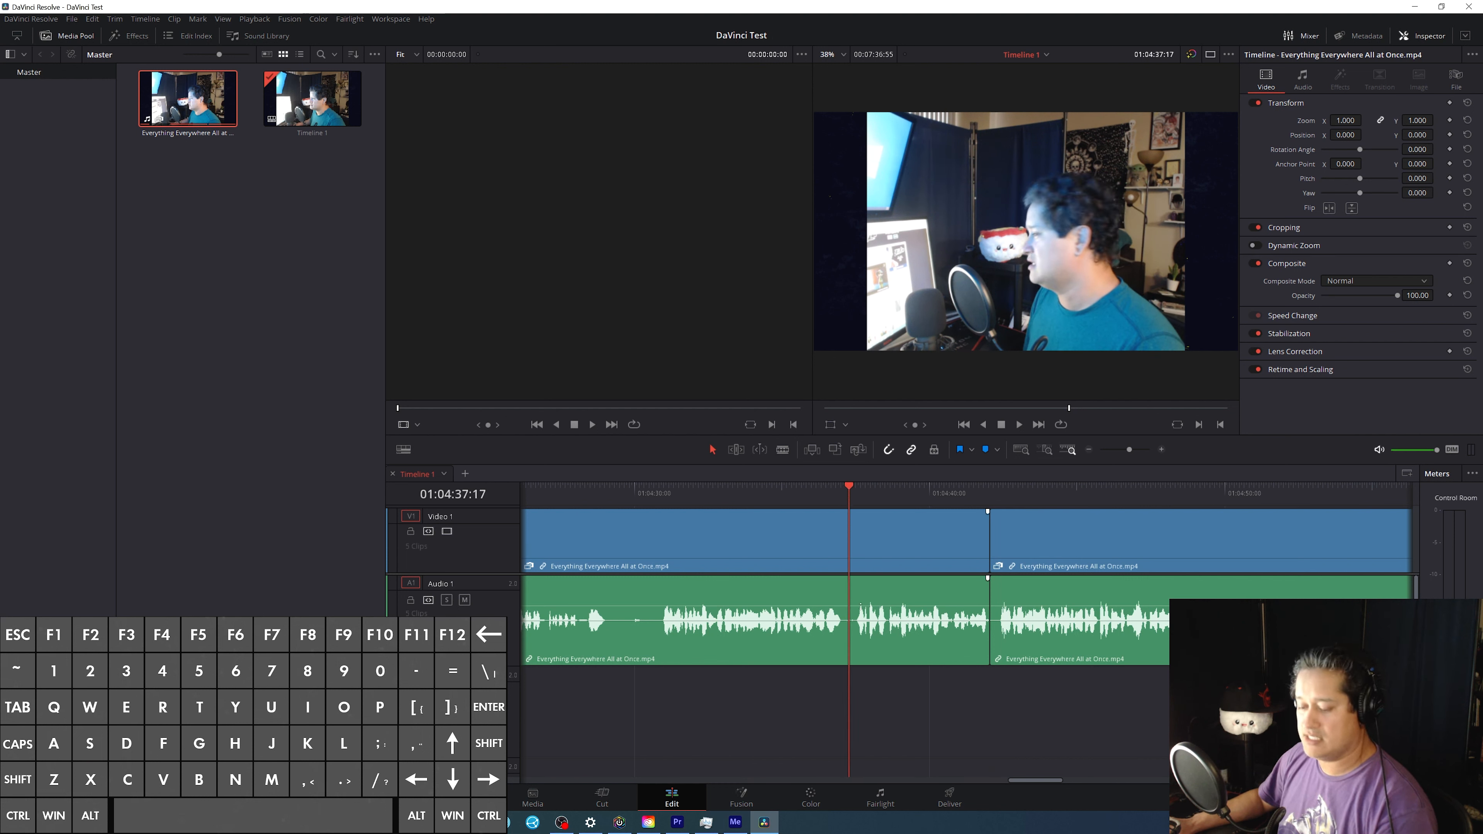
key("ctrl+shift+]")
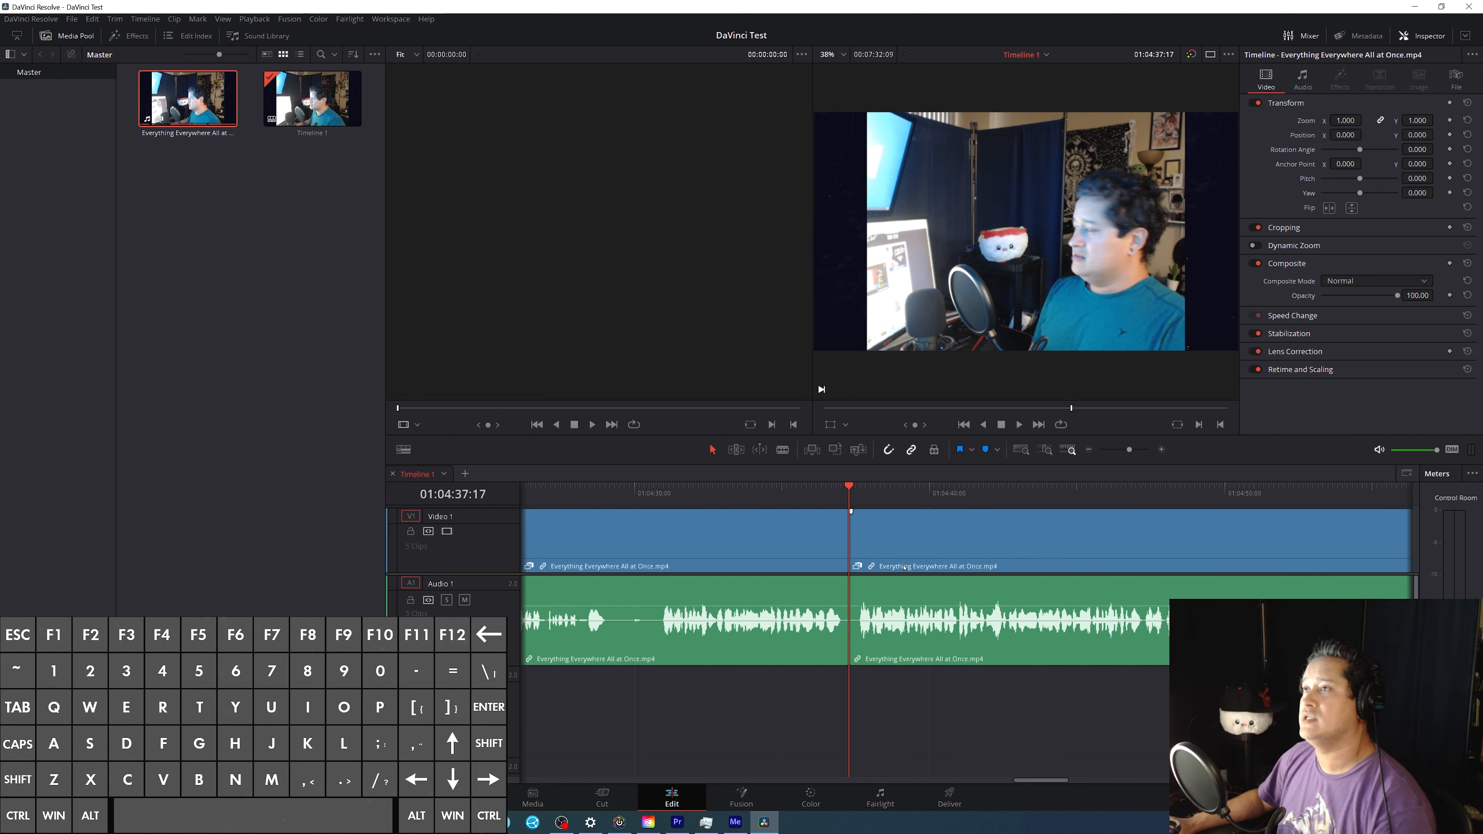